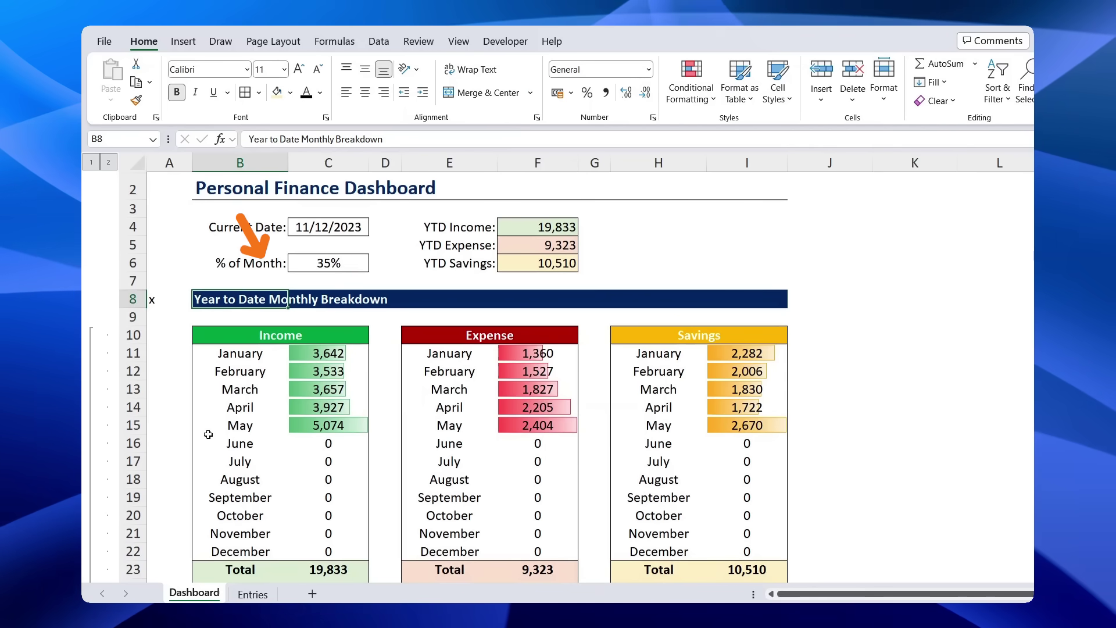
# - On the Entries sheet, add a test entry dated 1/1/24 with amount 50000 in the first empty row
pyautogui.scroll(-5, 208, 435)
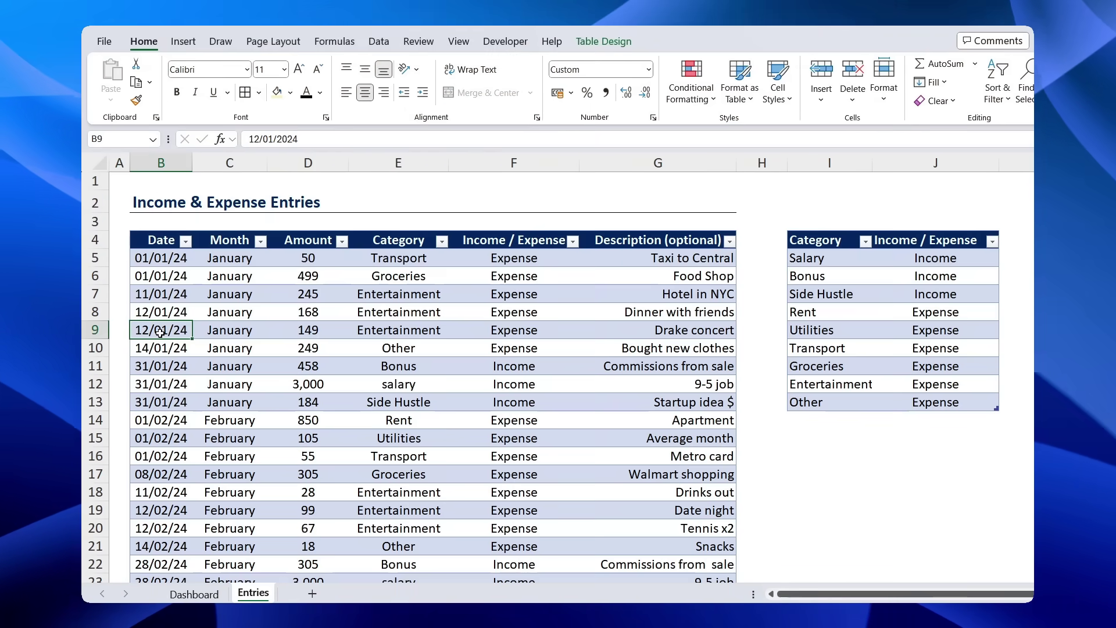
pyautogui.hotkey('ctrl', 'Down')
pyautogui.press('Down')
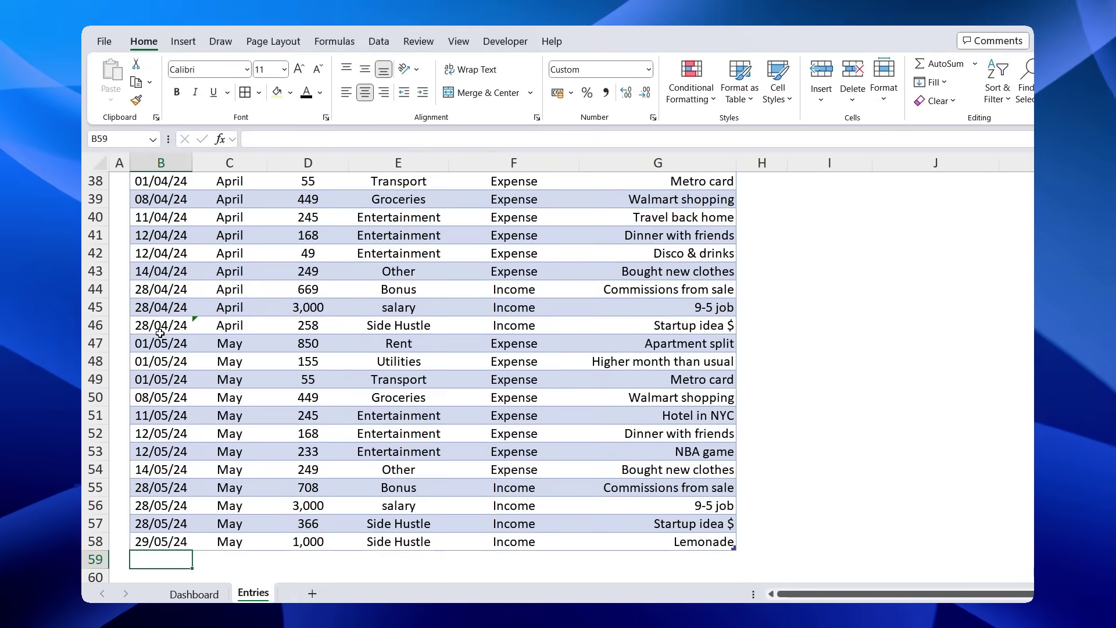
pyautogui.write('1/1/24')
pyautogui.press('Tab')
pyautogui.press('Tab')
pyautogui.write('50000')
pyautogui.press('Tab')
pyautogui.hotkey('alt', 'Down')
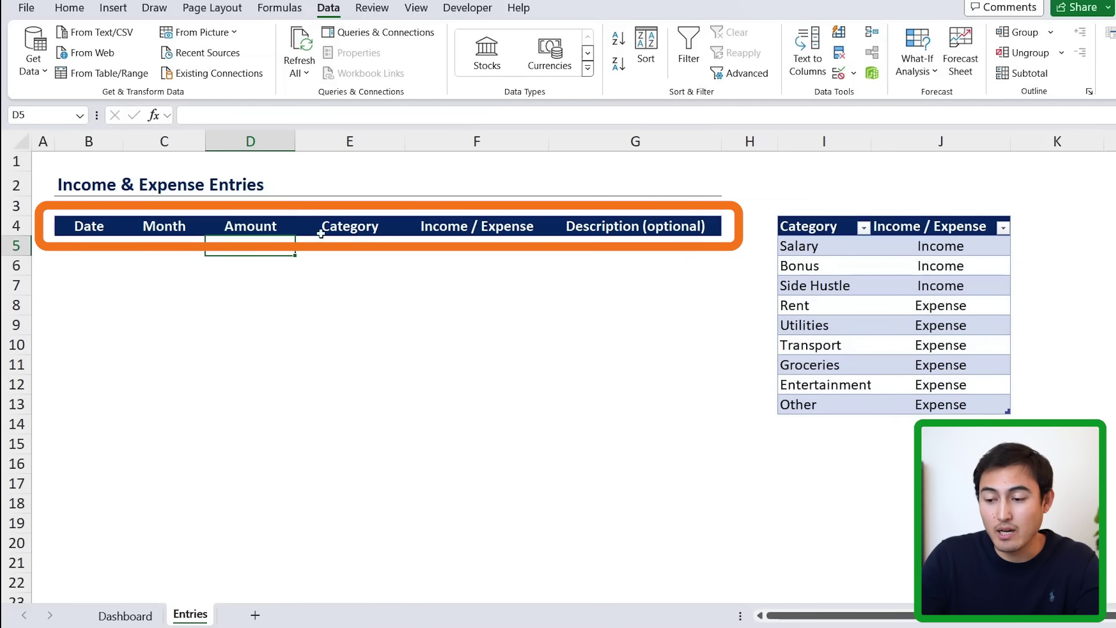
# - Enter 1/1/2024 in the first Date cell, B5
pyautogui.click(121, 247)
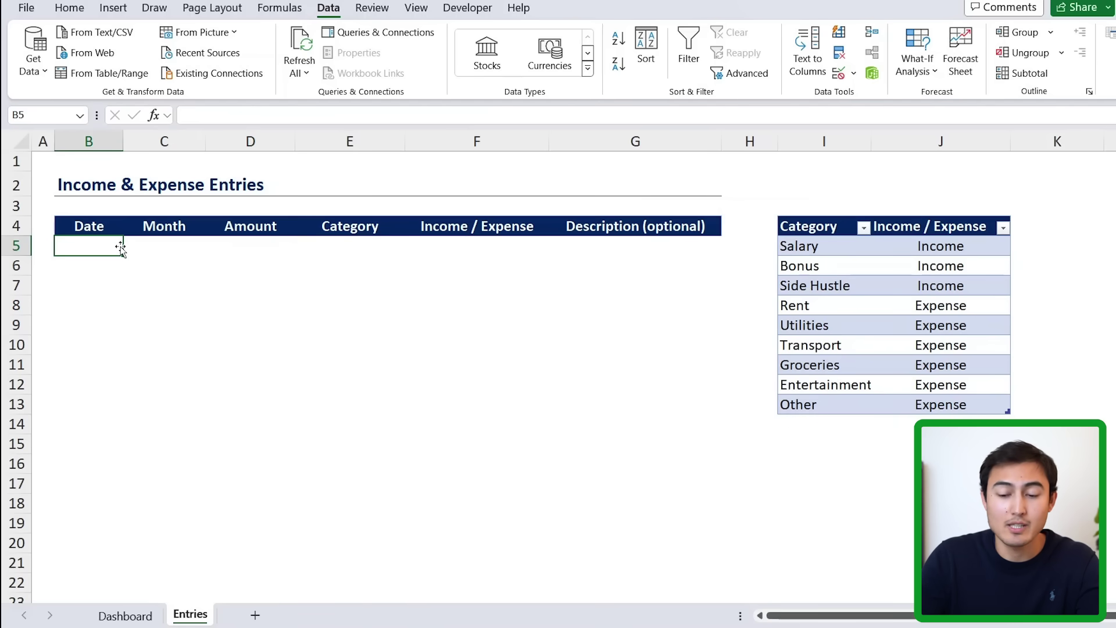
pyautogui.write('1/')
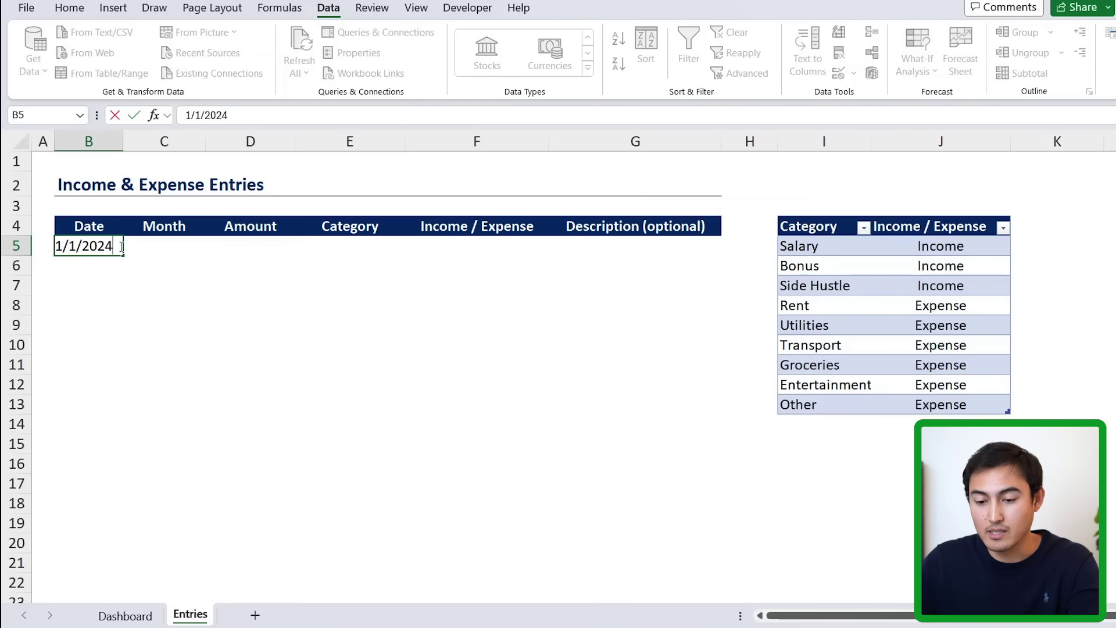
pyautogui.write('1/2024')
pyautogui.press('Tab')
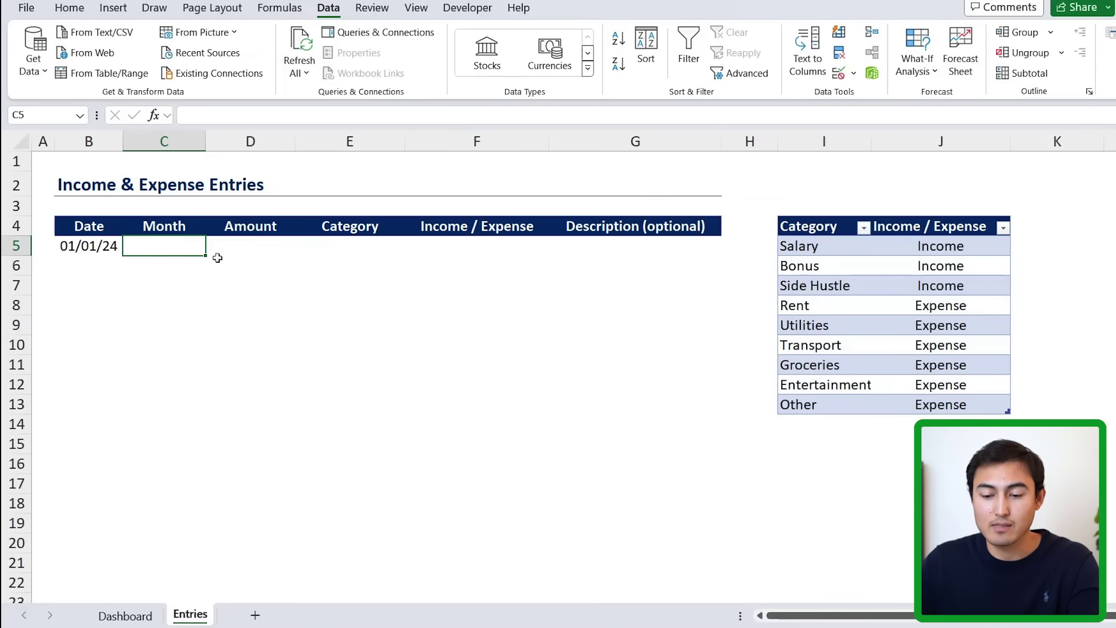
# - Put =TEXT(B5,"mmmm") in C5 so the month shows January
pyautogui.write('=')
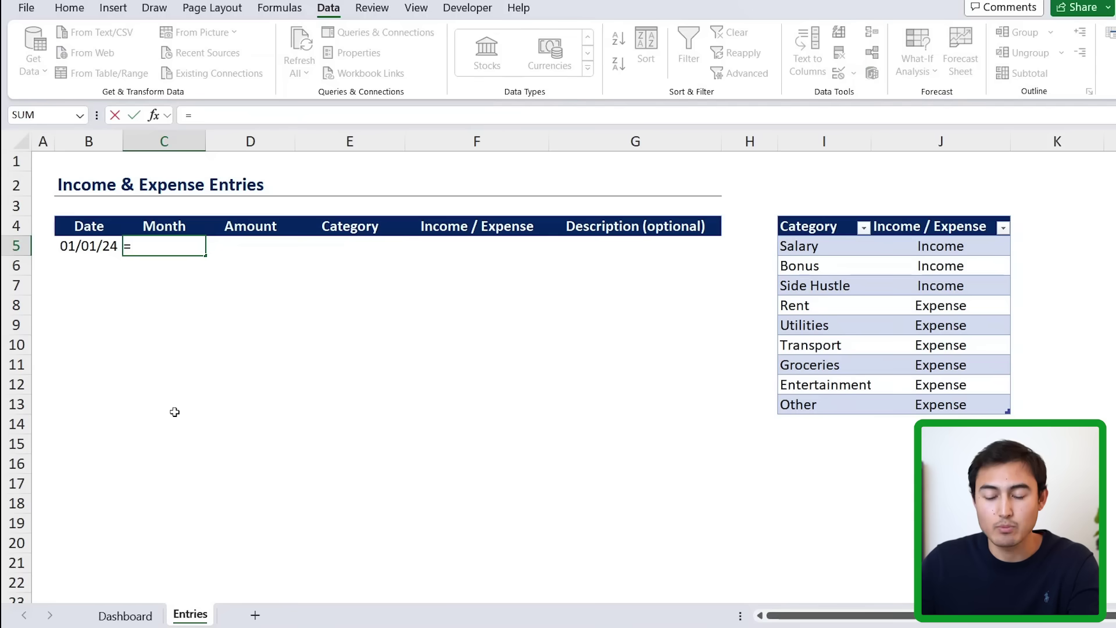
pyautogui.write('te')
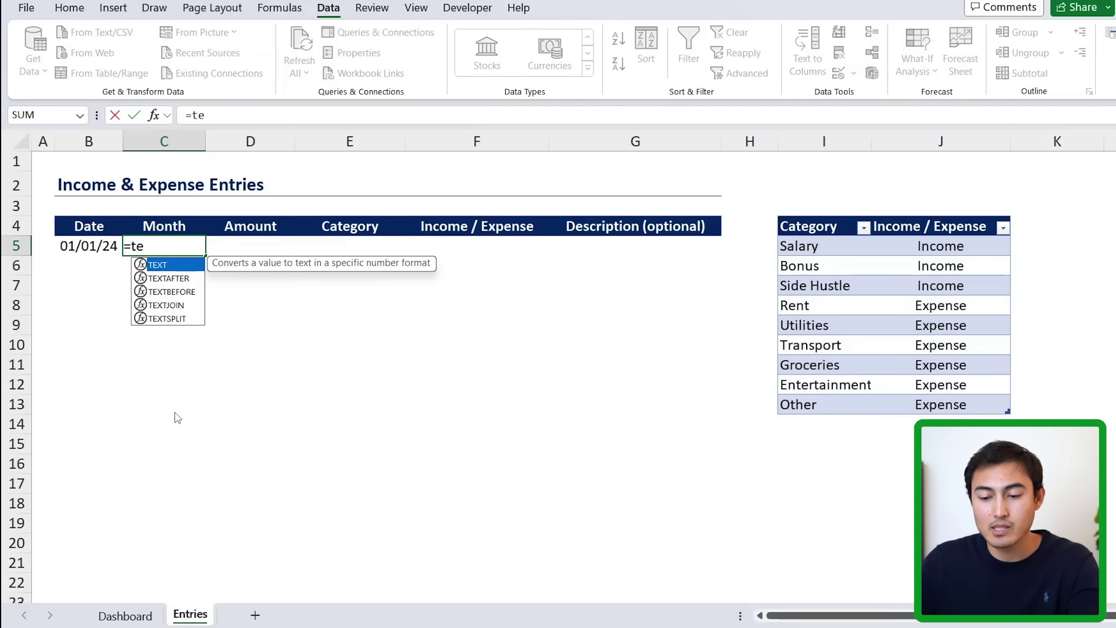
pyautogui.press('alt')
pyautogui.press('Escape')
pyautogui.write('xt')
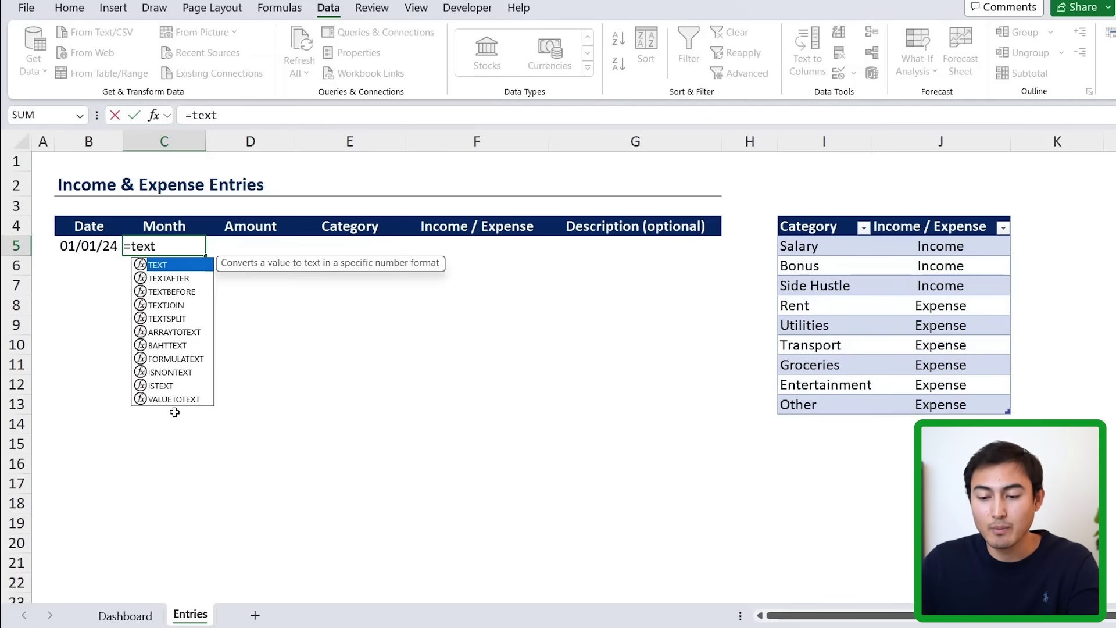
pyautogui.press('Tab')
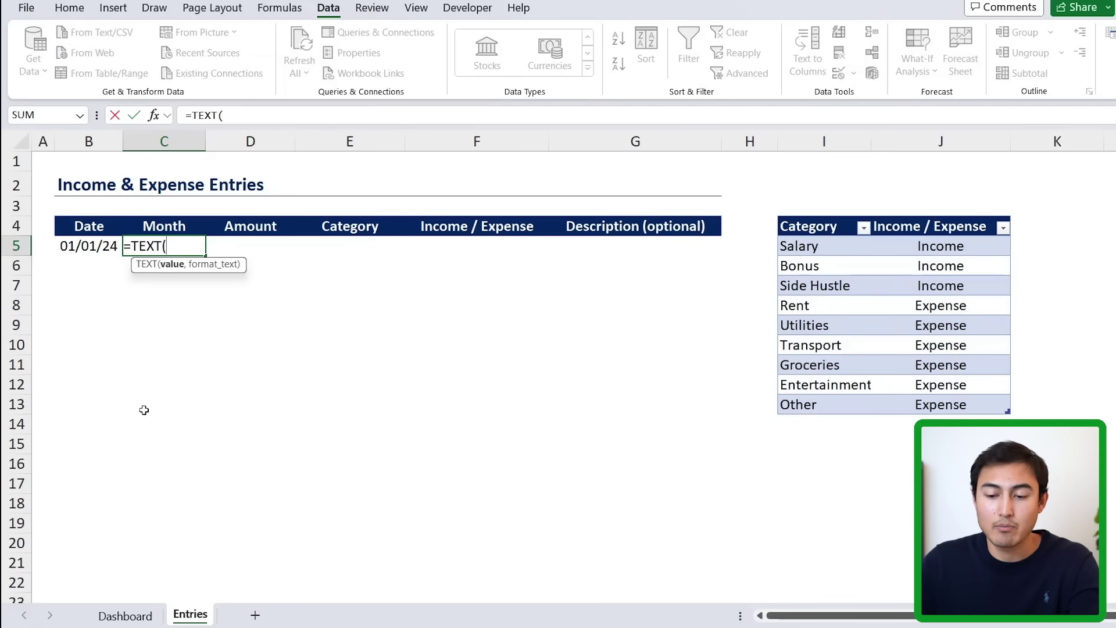
pyautogui.click(87, 244)
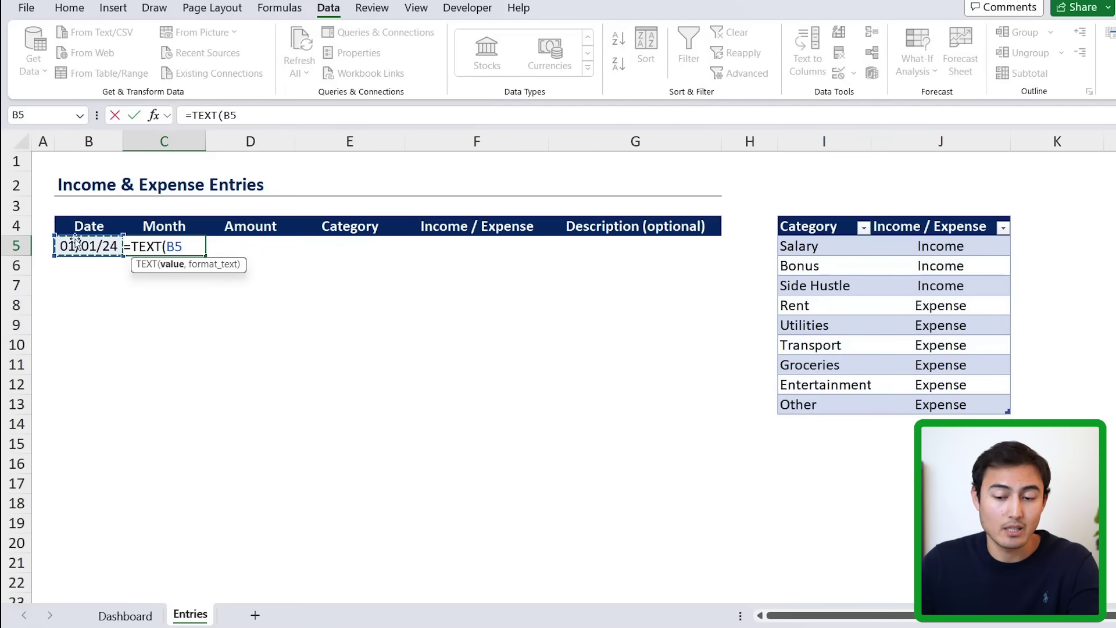
pyautogui.write(',')
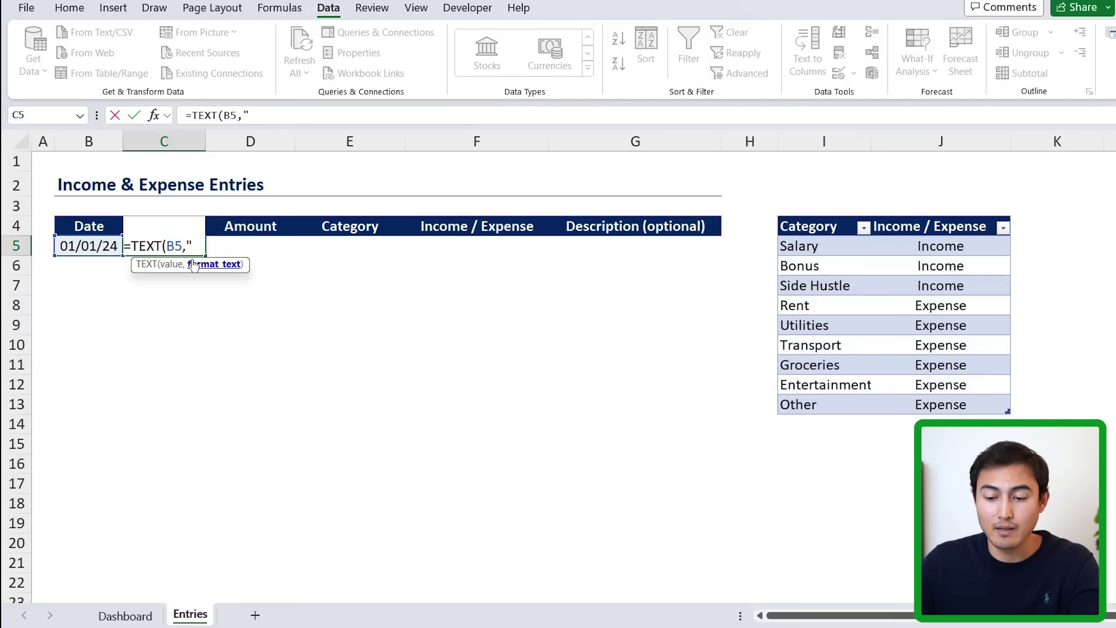
pyautogui.write('"mmmm"')
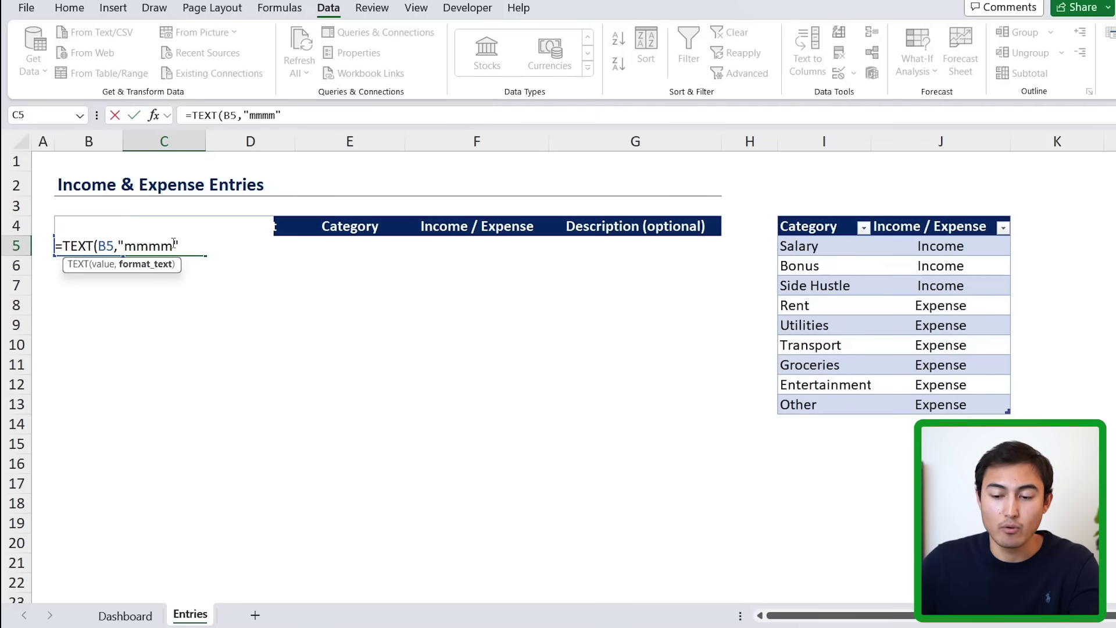
pyautogui.write(')')
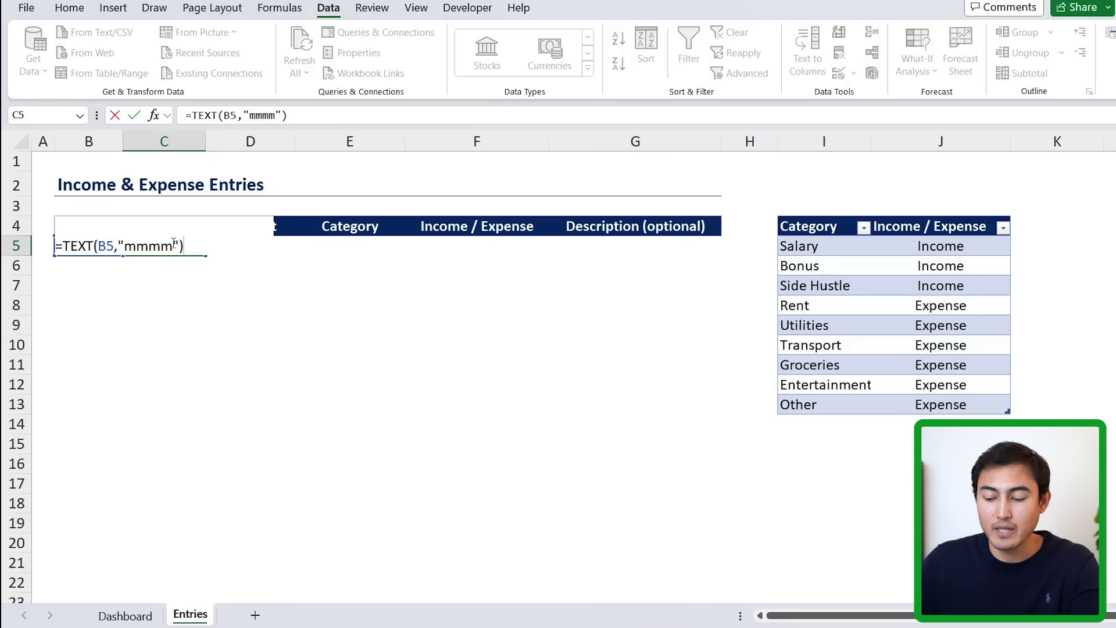
pyautogui.press('Return')
pyautogui.press('Up')
pyautogui.click(150, 249)
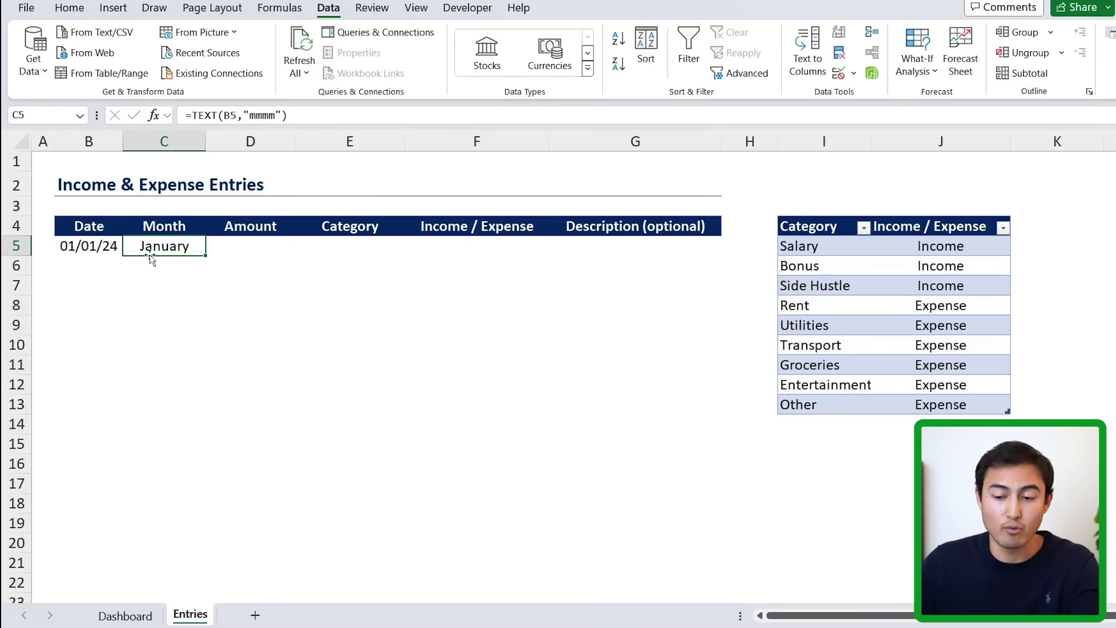
pyautogui.press('Right')
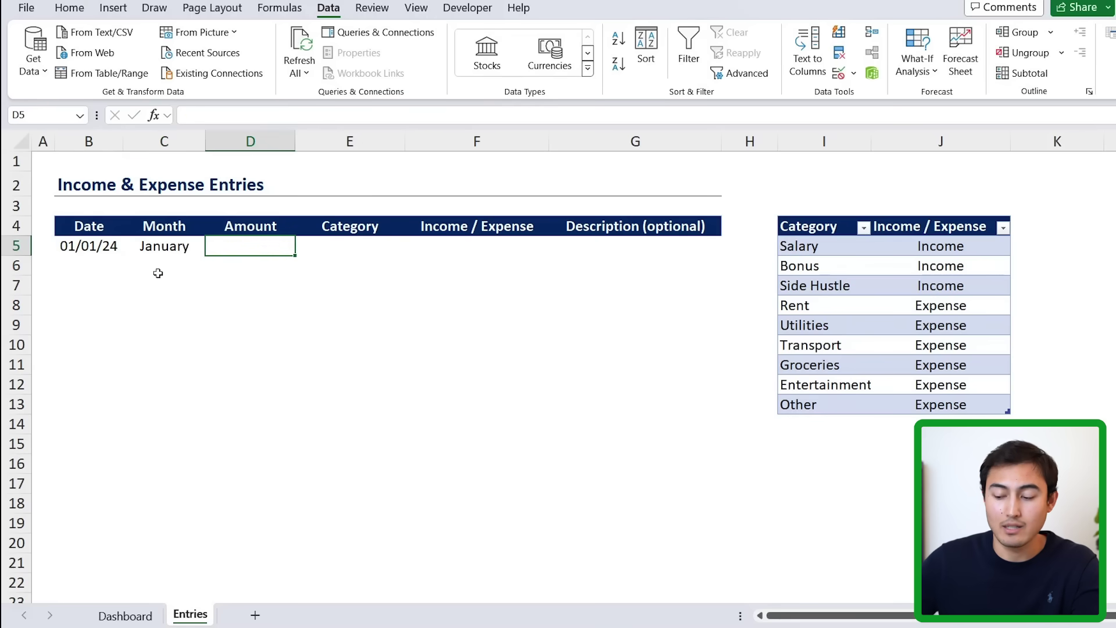
# - Enter amount 50 and give E5 list validation with source $I$5:$I$13
pyautogui.write('50')
pyautogui.press('Tab')
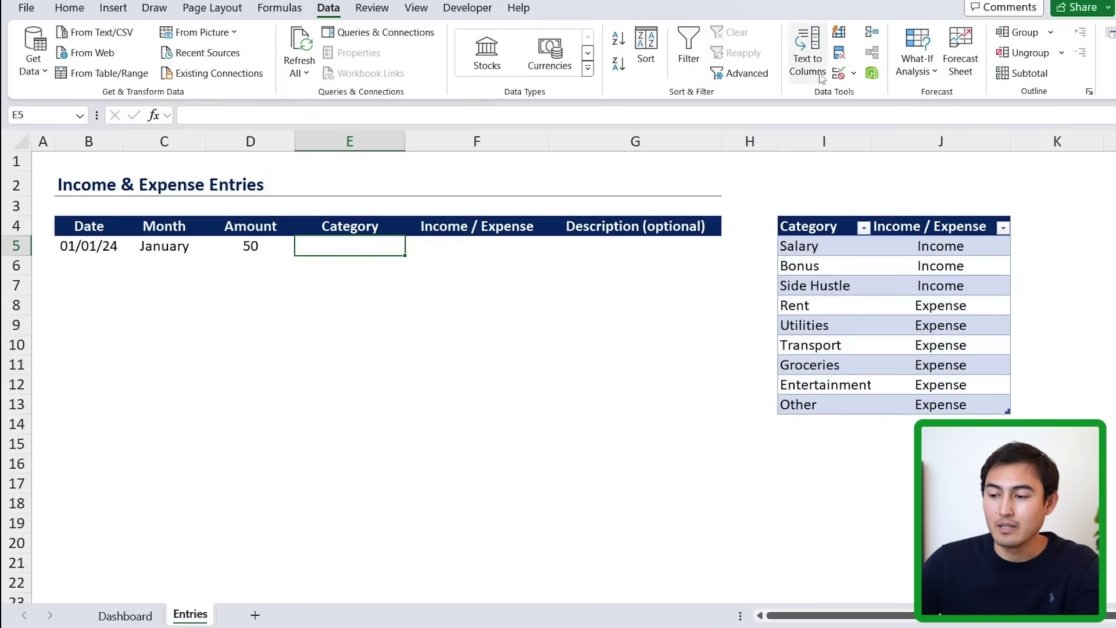
pyautogui.click(841, 76)
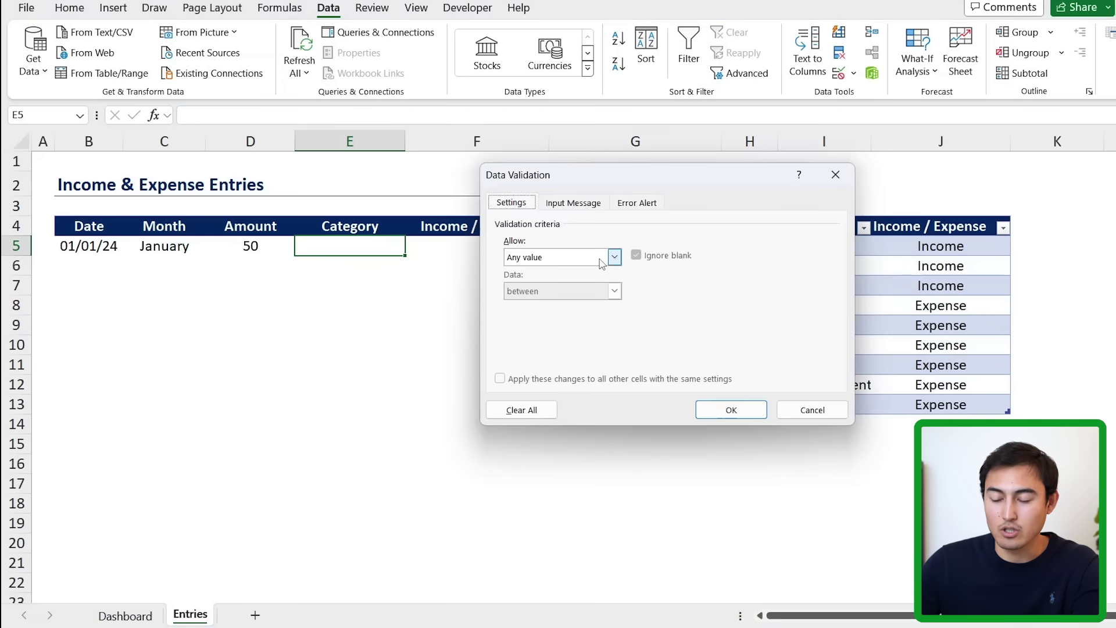
pyautogui.click(611, 256)
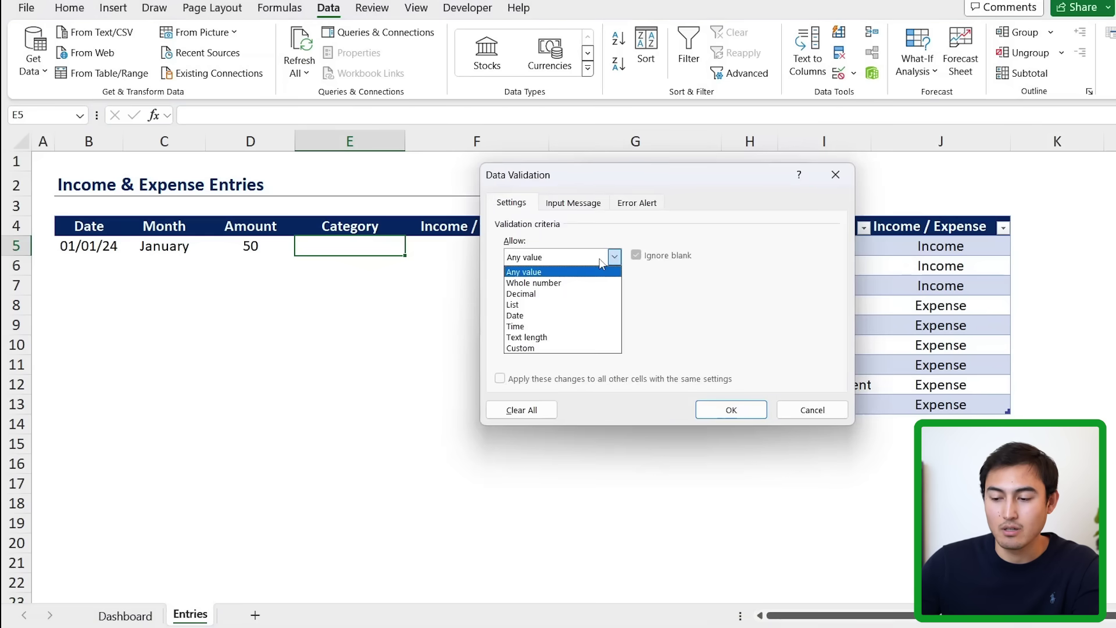
pyautogui.click(549, 313)
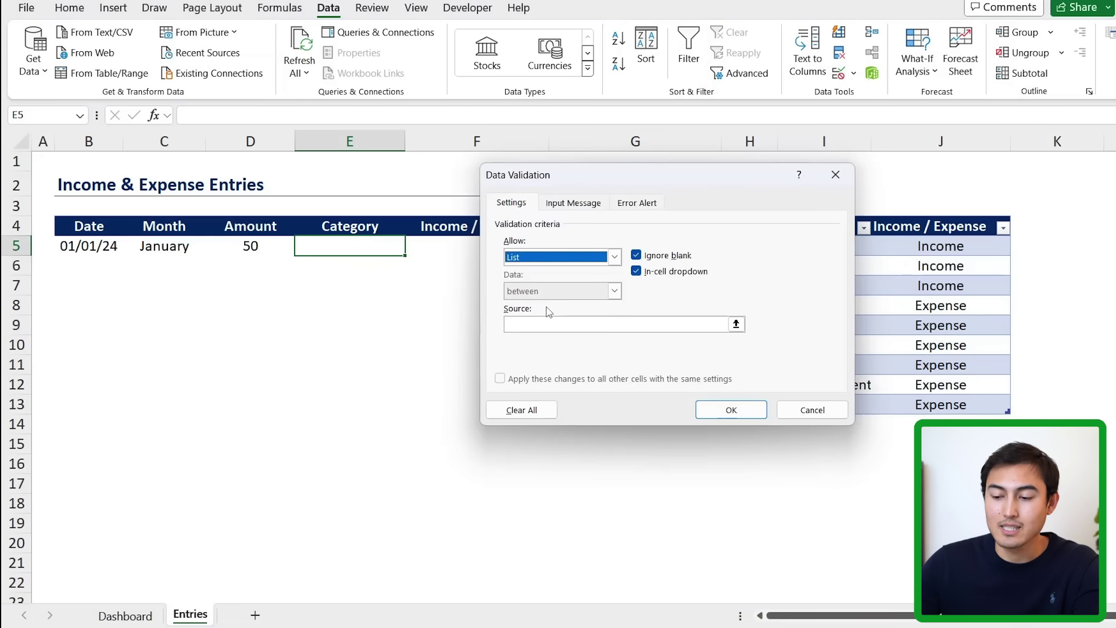
pyautogui.click(736, 324)
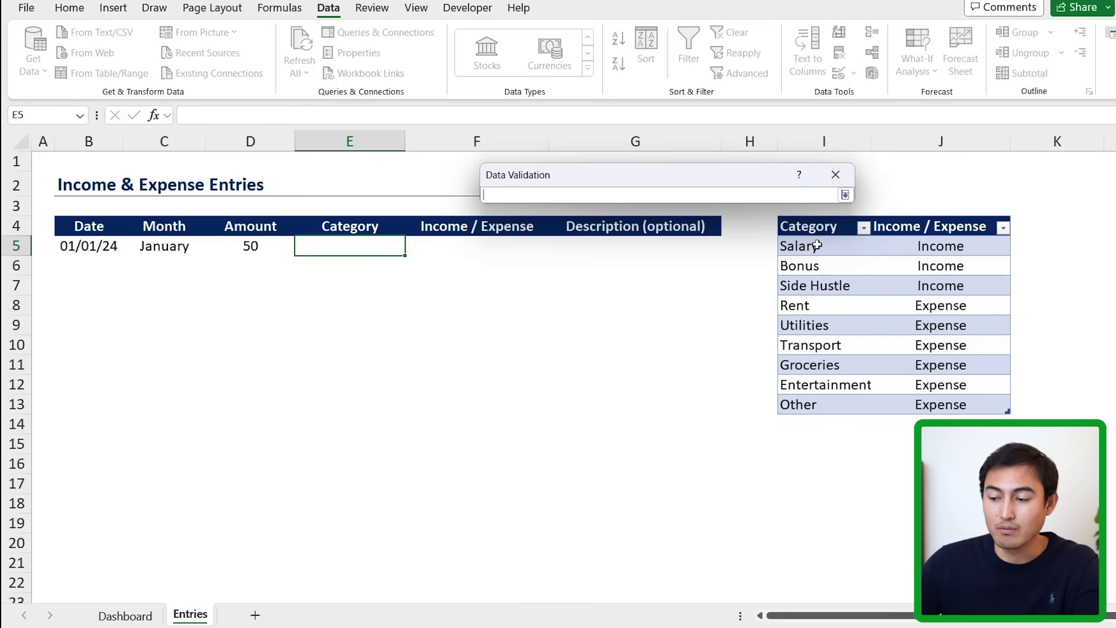
pyautogui.moveTo(817, 246); pyautogui.dragTo(849, 407)
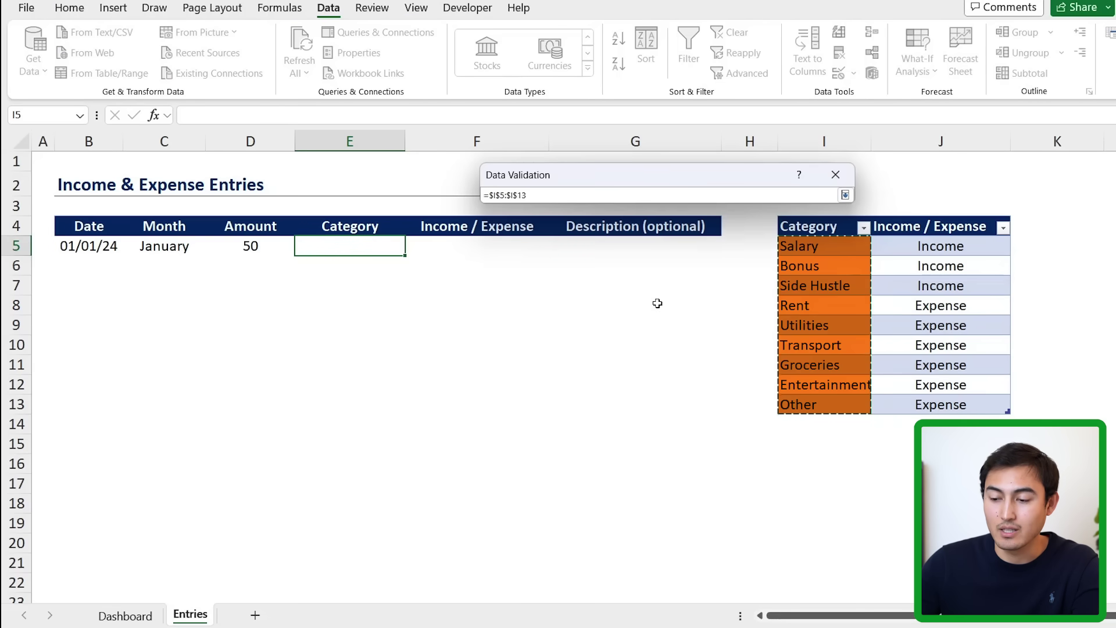
pyautogui.click(845, 194)
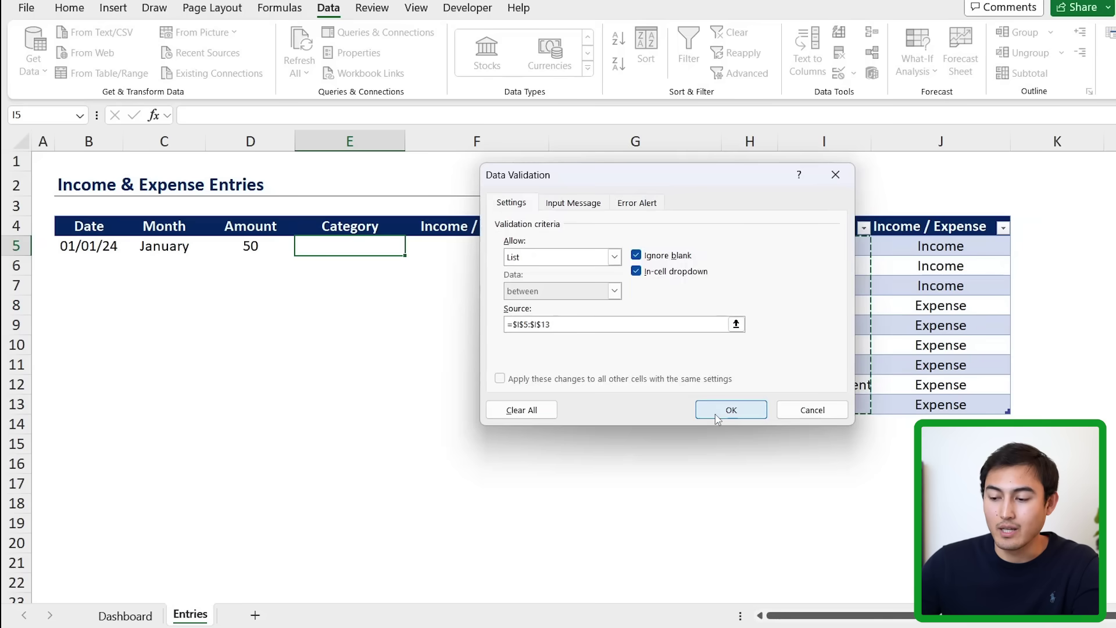
pyautogui.click(711, 410)
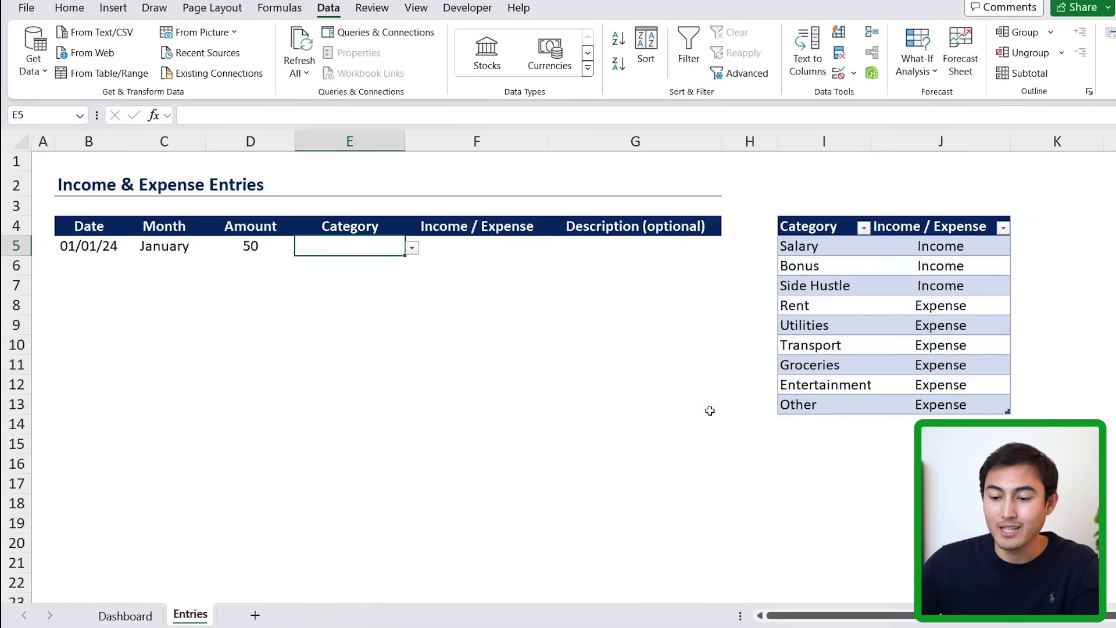
# - Choose Transport from the first entry's Category dropdown
pyautogui.click(412, 249)
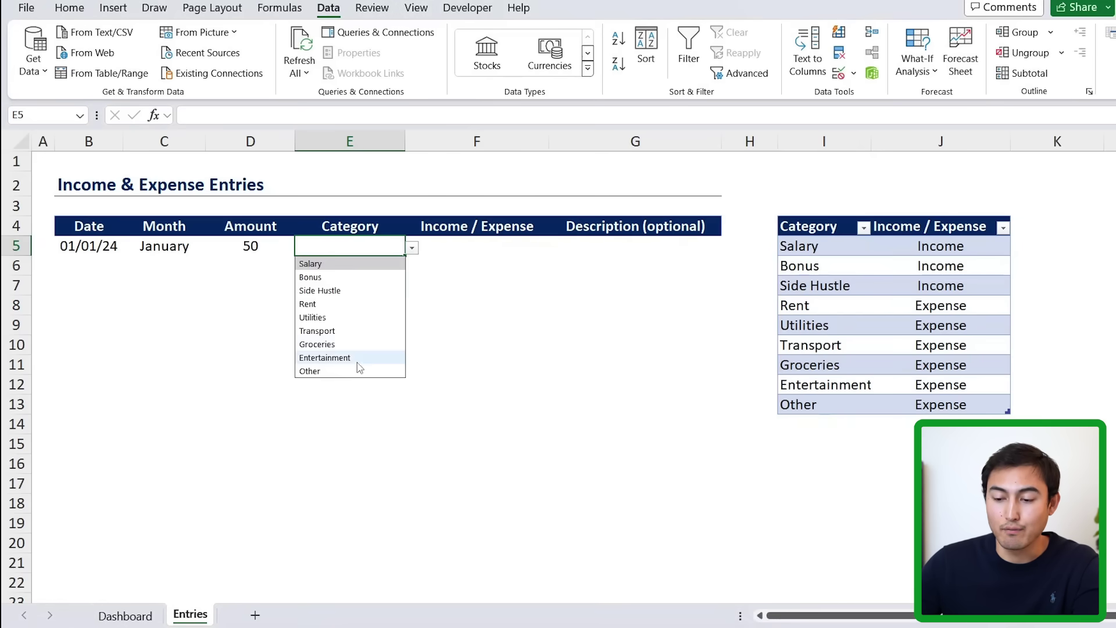
pyautogui.click(355, 330)
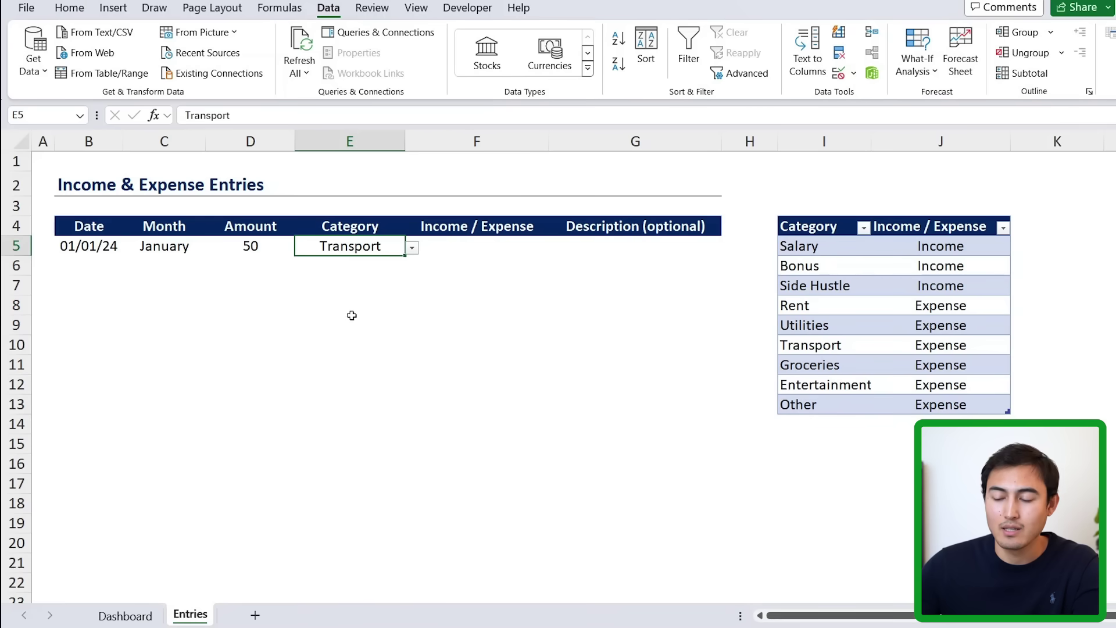
pyautogui.click(479, 250)
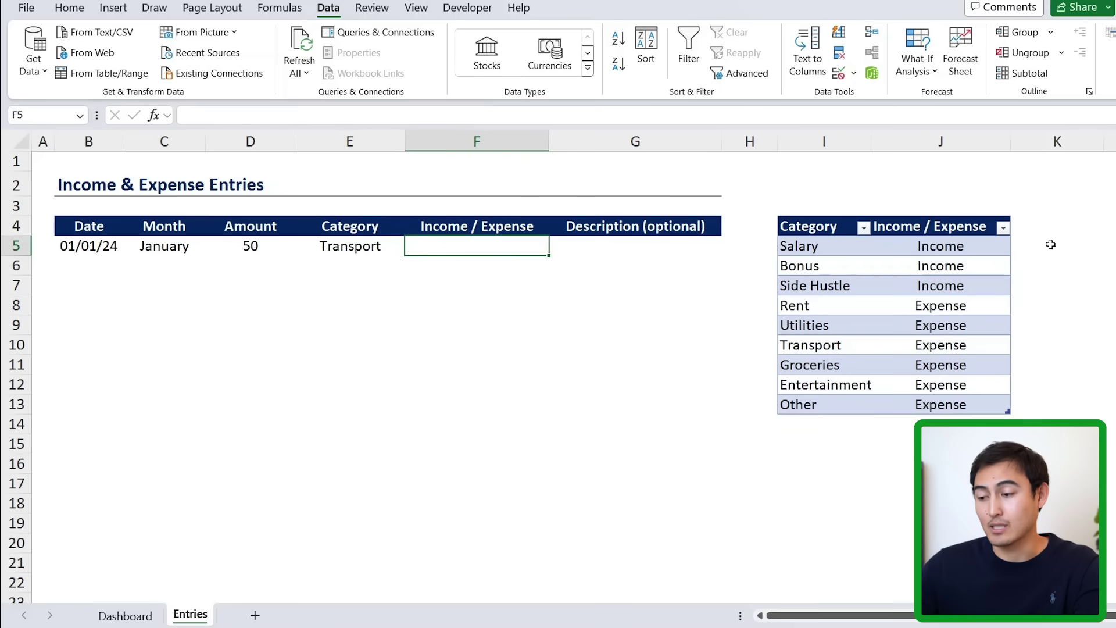
# - Enter =XLOOKUP(E5,Table2[Category],Table2[Income / Expense]) in F5, returning Expense
pyautogui.click(937, 244)
pyautogui.hotkey('ctrl', 'shift', 'Down')
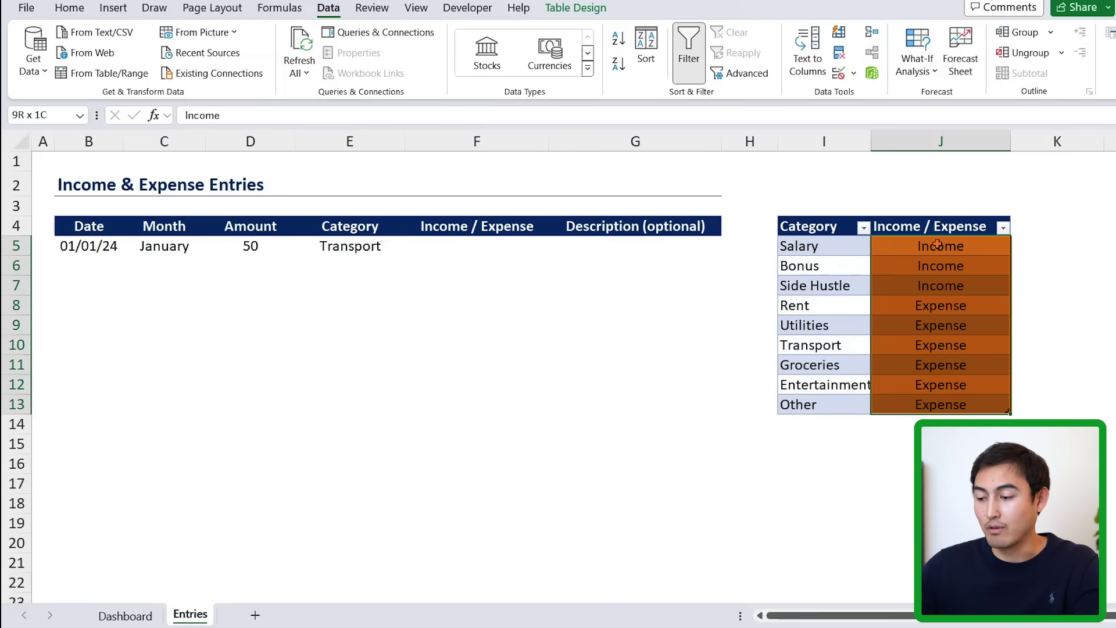
pyautogui.press('Left')
pyautogui.press('Left')
pyautogui.press('Left')
pyautogui.press('Left')
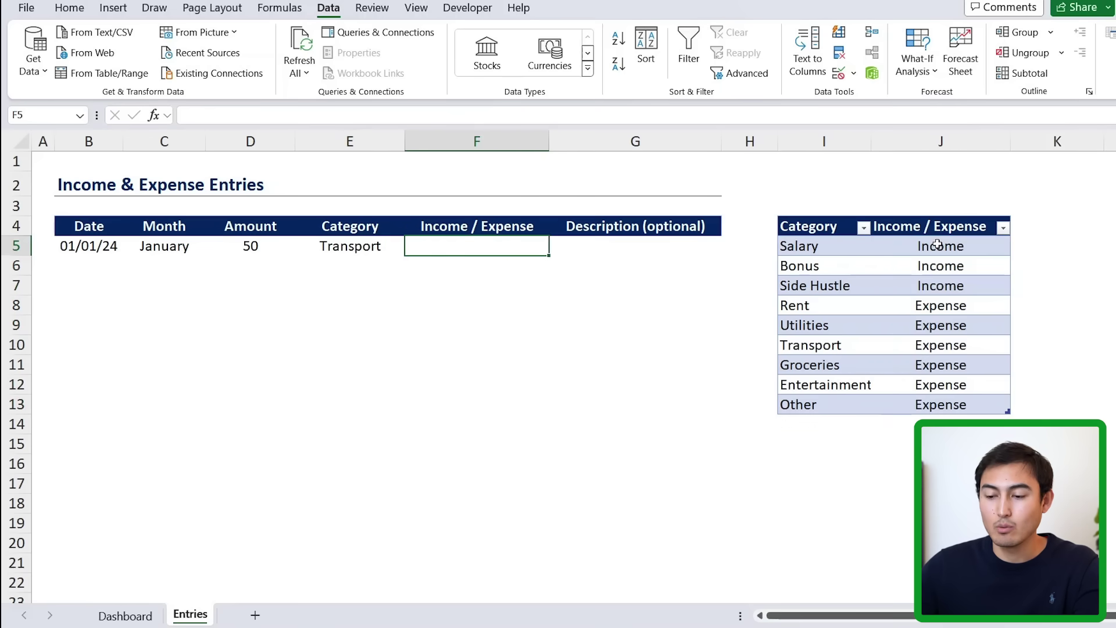
pyautogui.write('=')
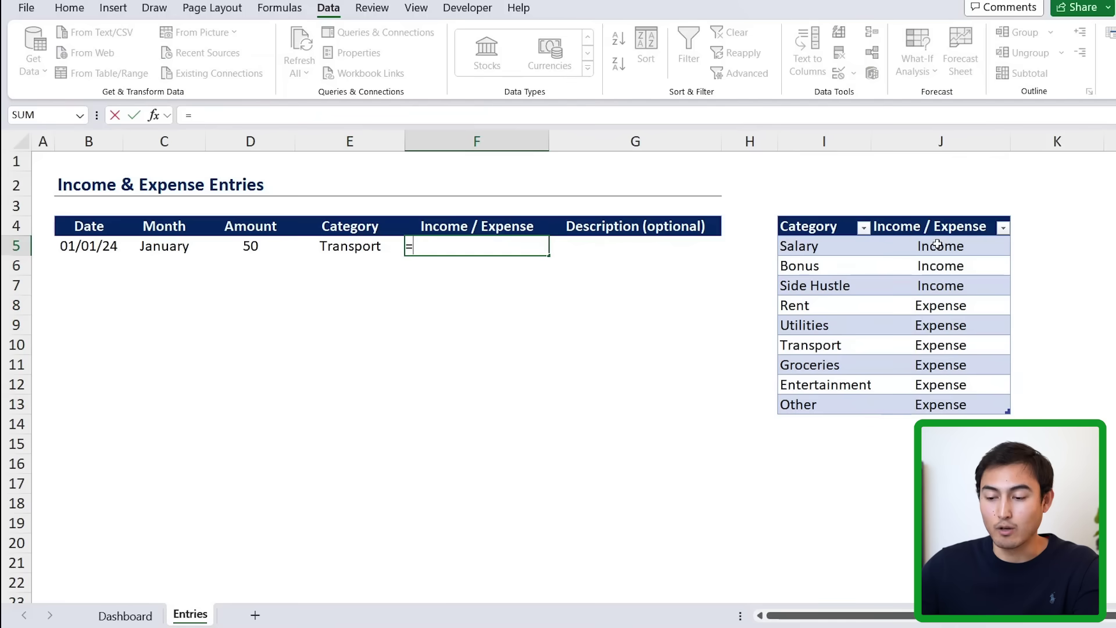
pyautogui.write('xl')
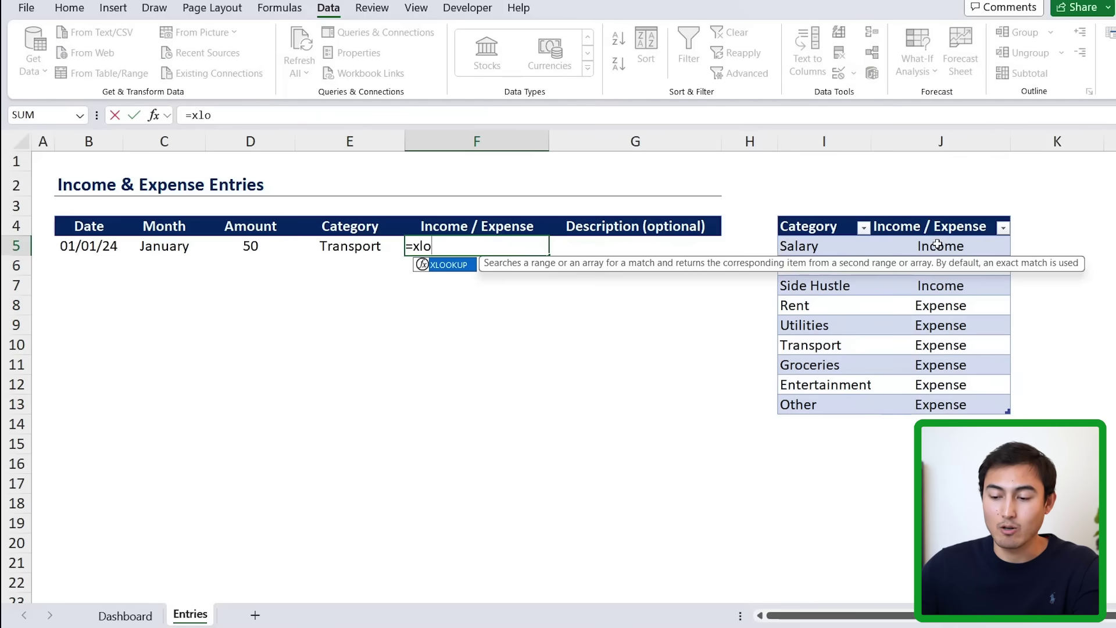
pyautogui.write('o')
pyautogui.press('Tab')
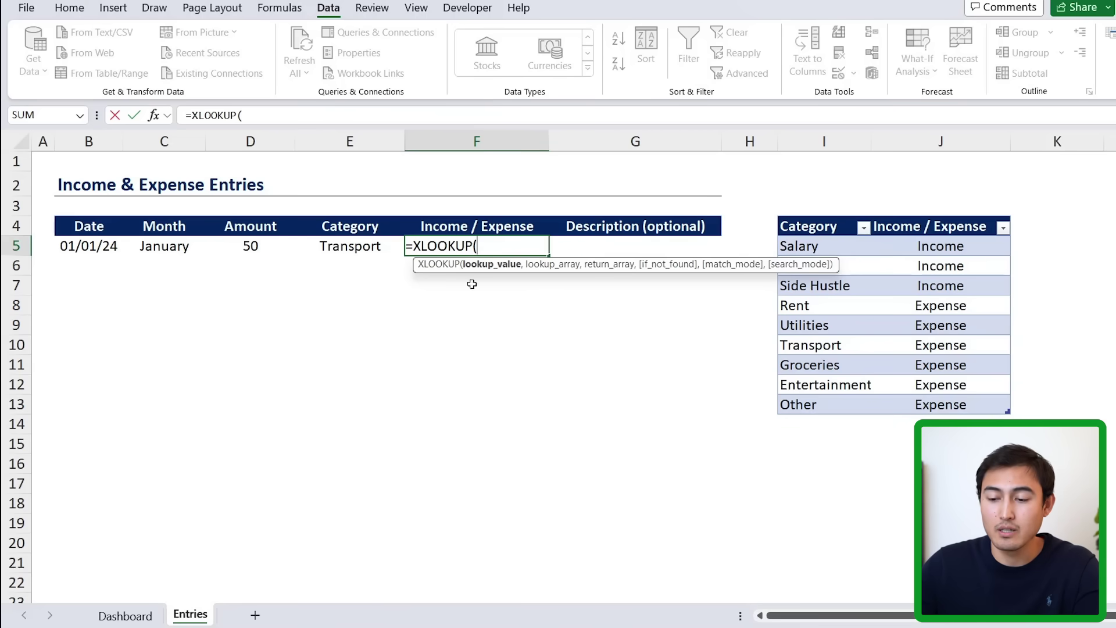
pyautogui.click(357, 249)
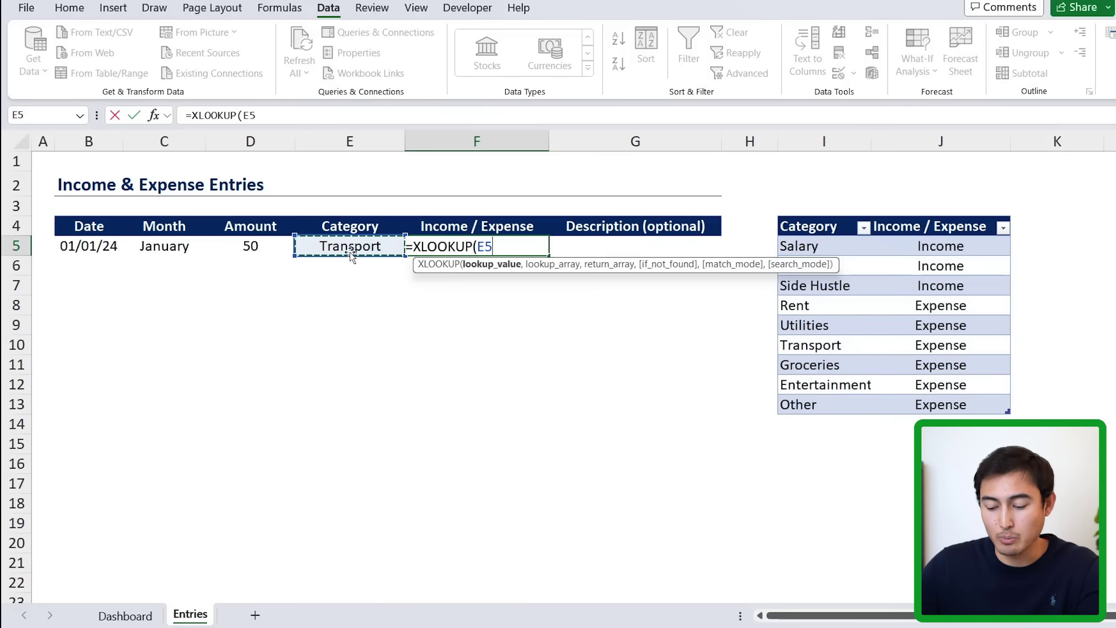
pyautogui.write(',')
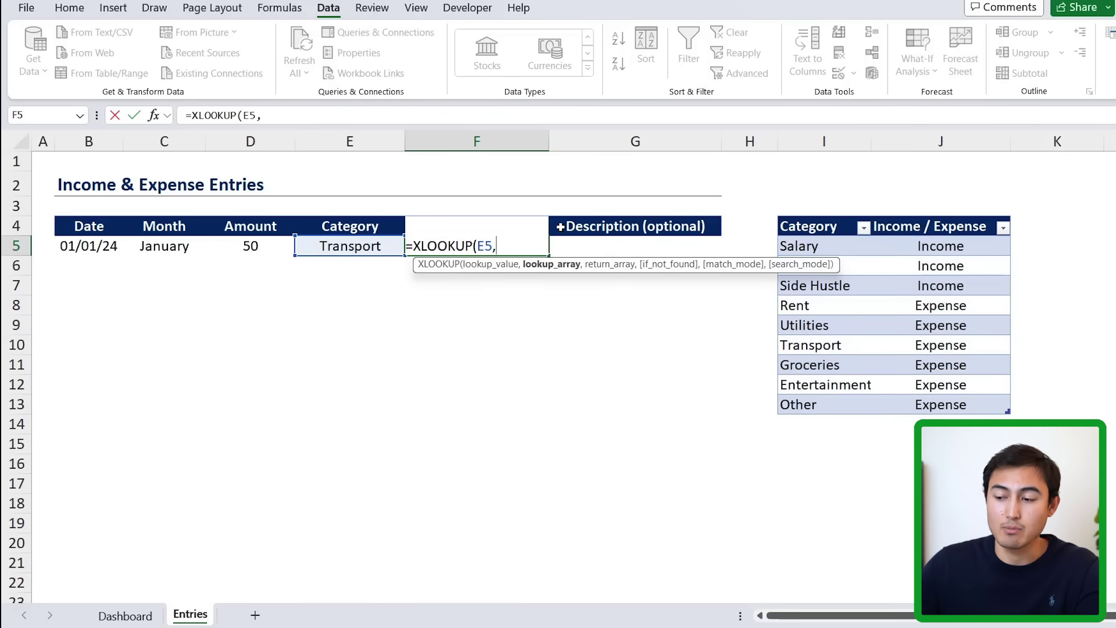
pyautogui.moveTo(830, 244); pyautogui.dragTo(842, 397)
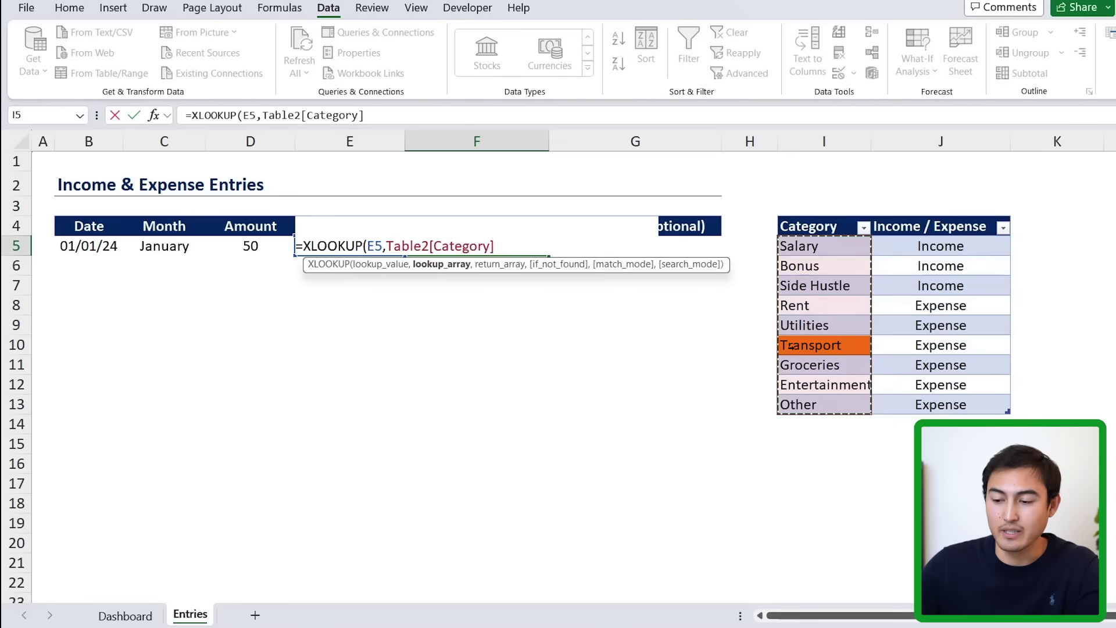
pyautogui.write(',')
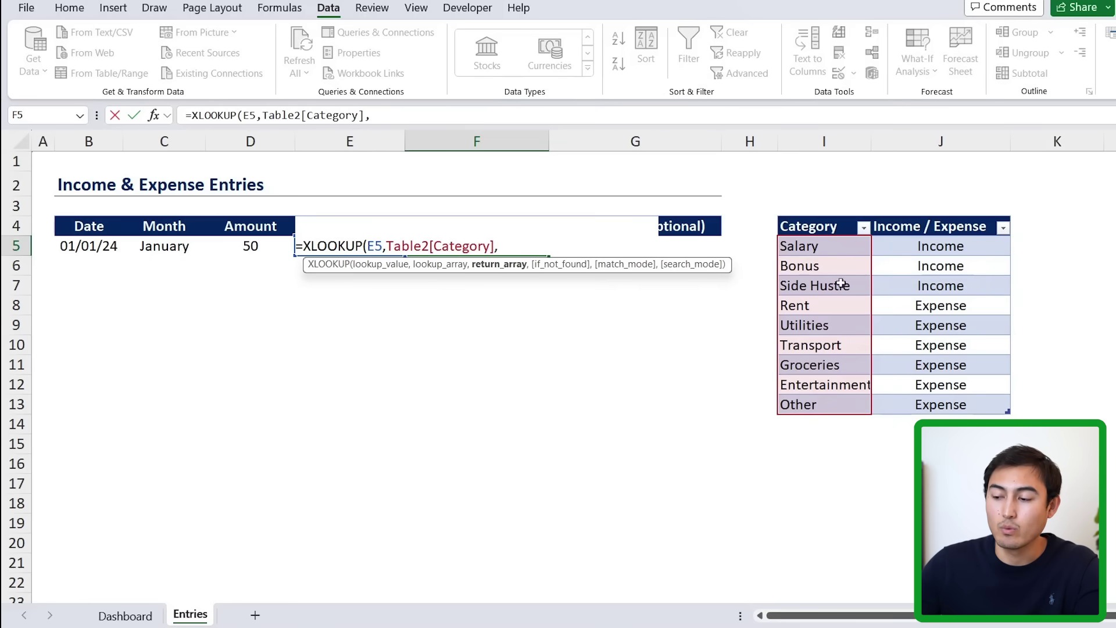
pyautogui.moveTo(905, 246); pyautogui.dragTo(988, 405)
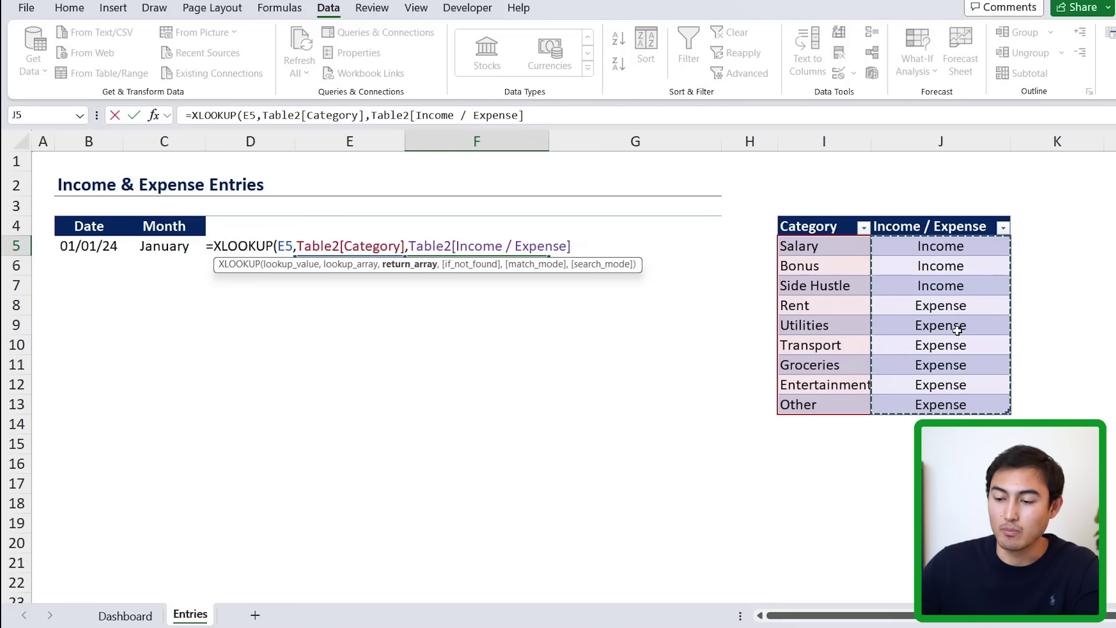
pyautogui.write(')')
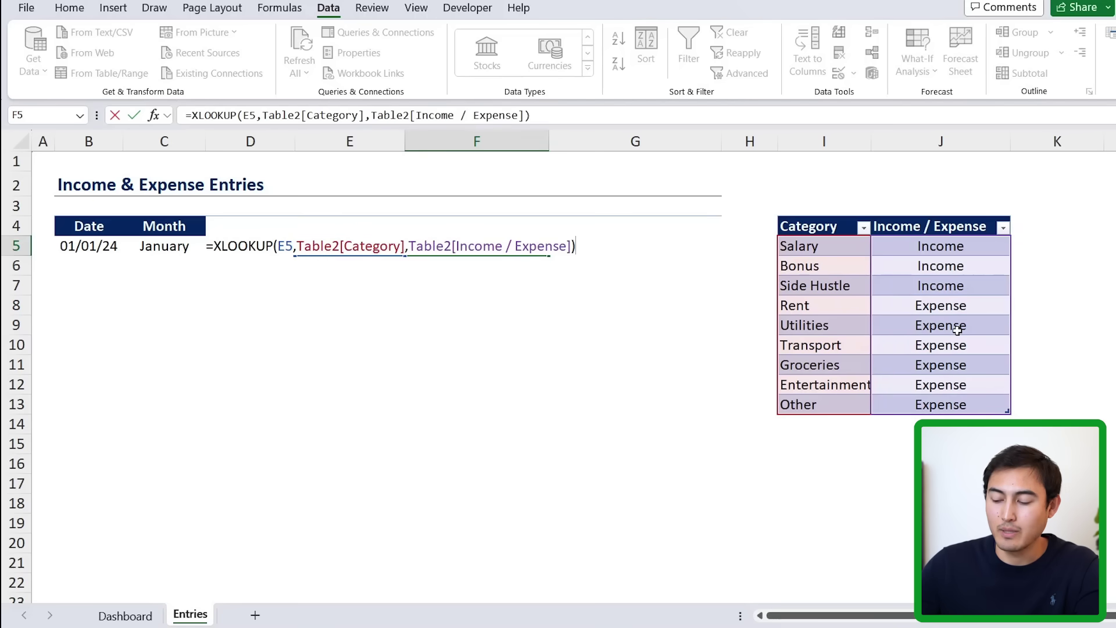
pyautogui.press('Return')
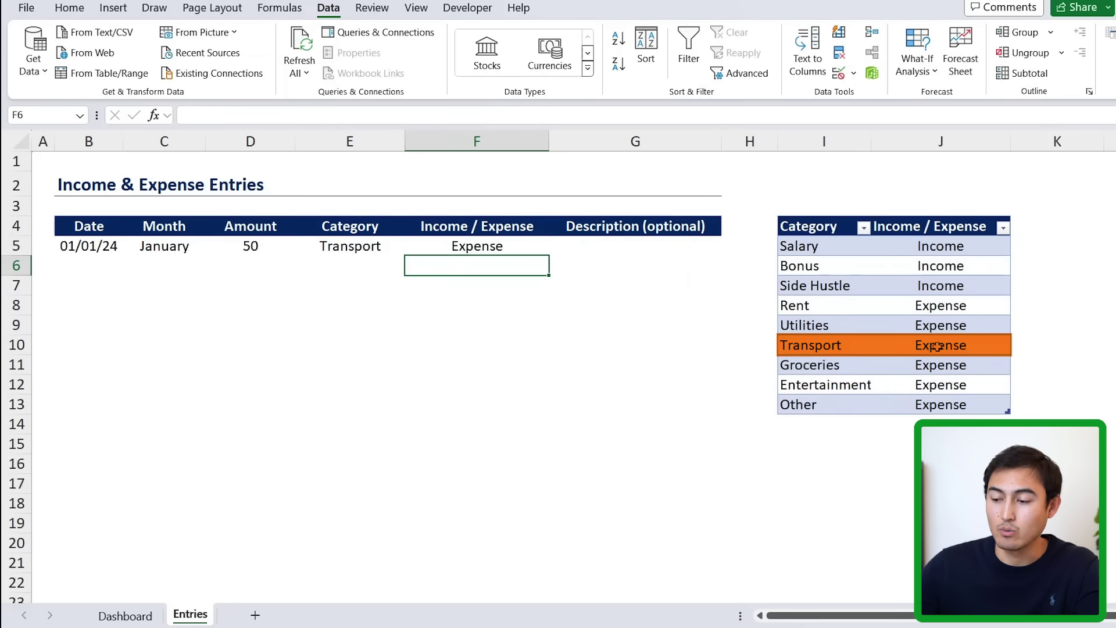
# - Enter NA as the first entry's description
pyautogui.click(598, 247)
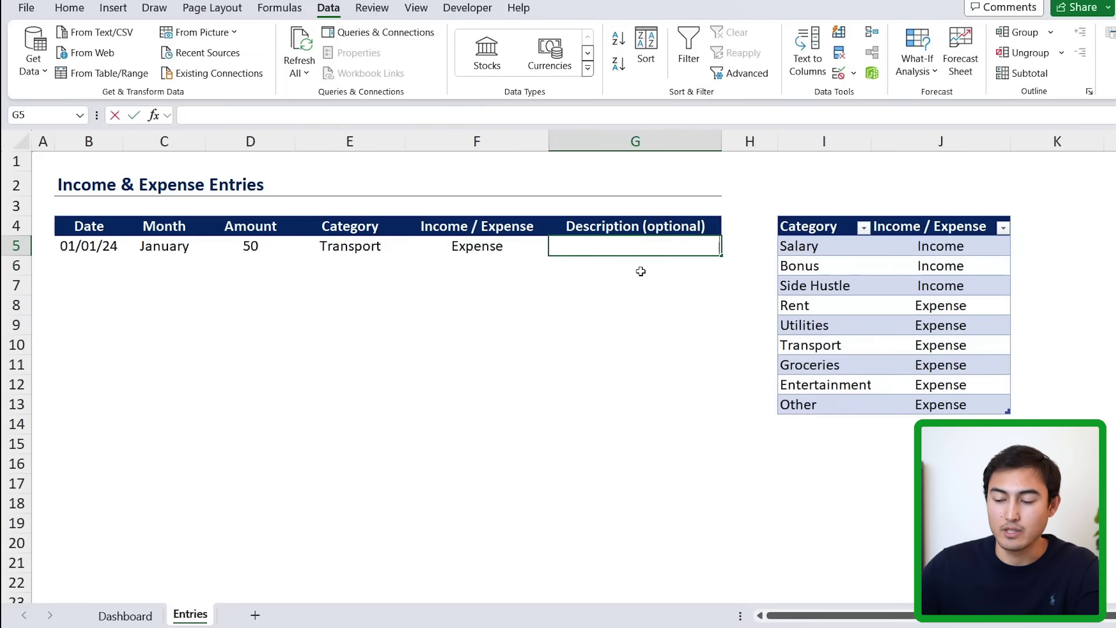
pyautogui.write('NA')
pyautogui.hotkey('ctrl', 'Return')
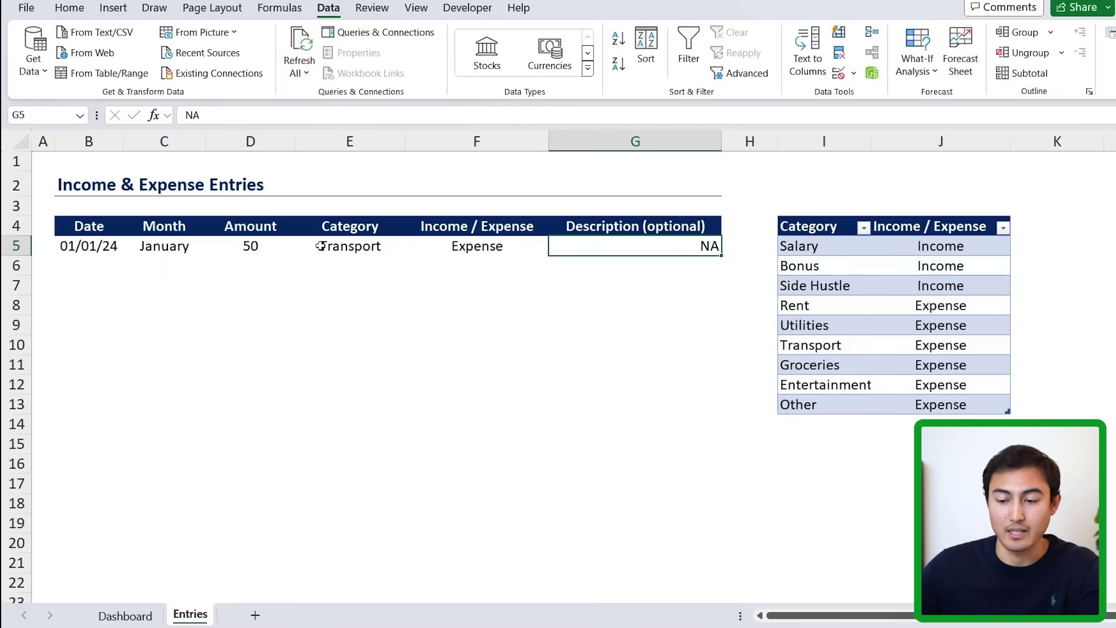
pyautogui.press('Left')
pyautogui.press('Left')
pyautogui.press('Left')
pyautogui.press('Left')
pyautogui.press('Left')
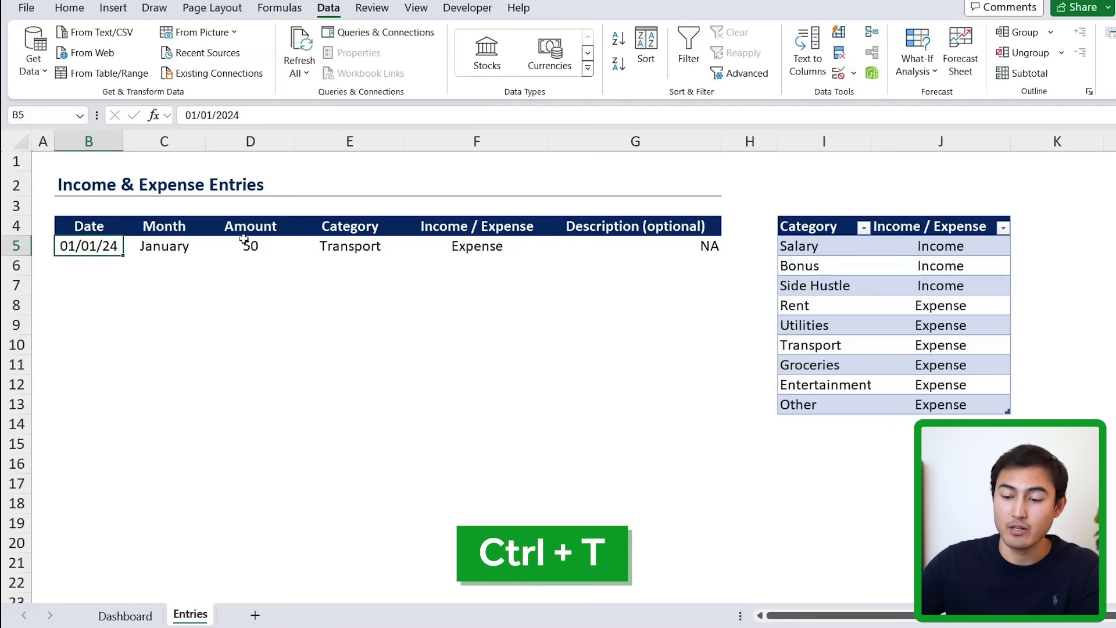
# - Convert B4:G5 into a table with headers and add a second entry: 1/1/2024, amount 499
pyautogui.hotkey('ctrl', 't')
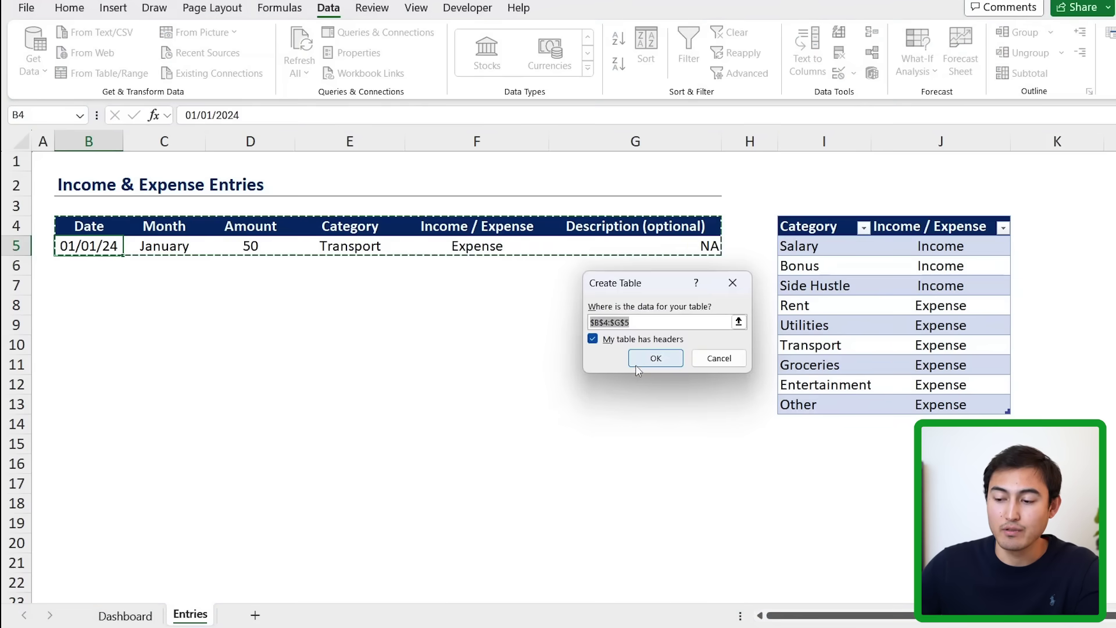
pyautogui.click(653, 358)
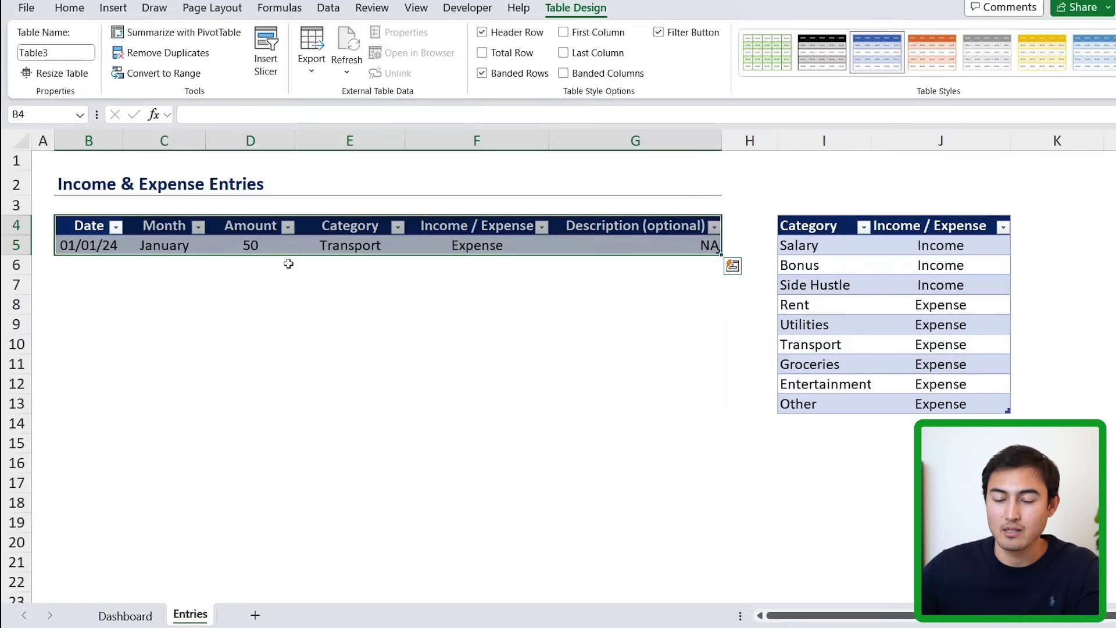
pyautogui.press('Down')
pyautogui.press('Down')
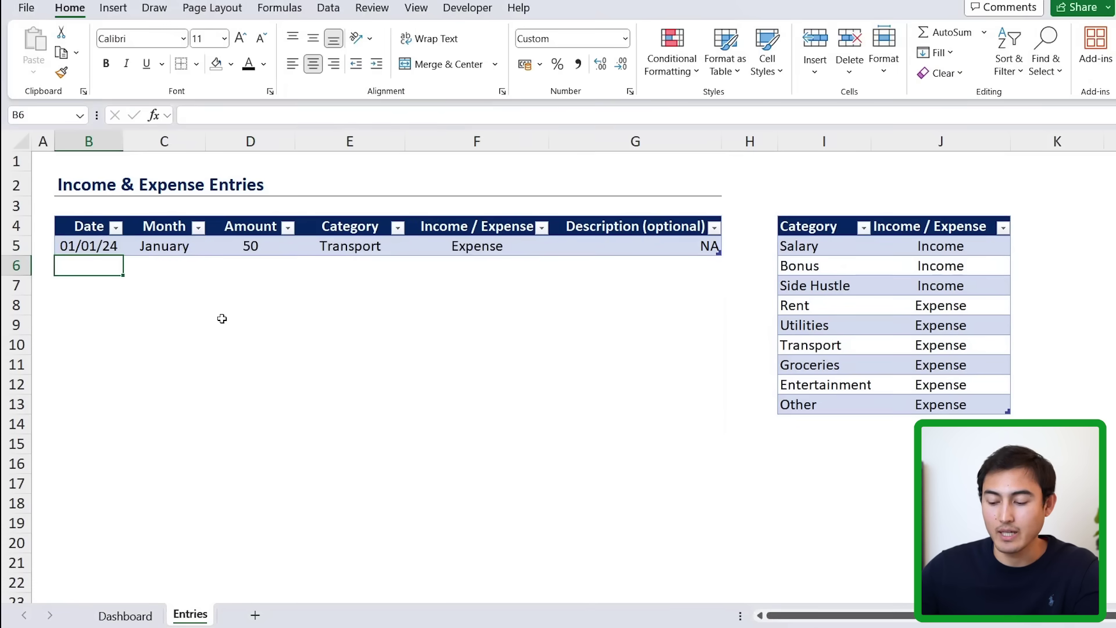
pyautogui.write('1/1/2024')
pyautogui.press('Tab')
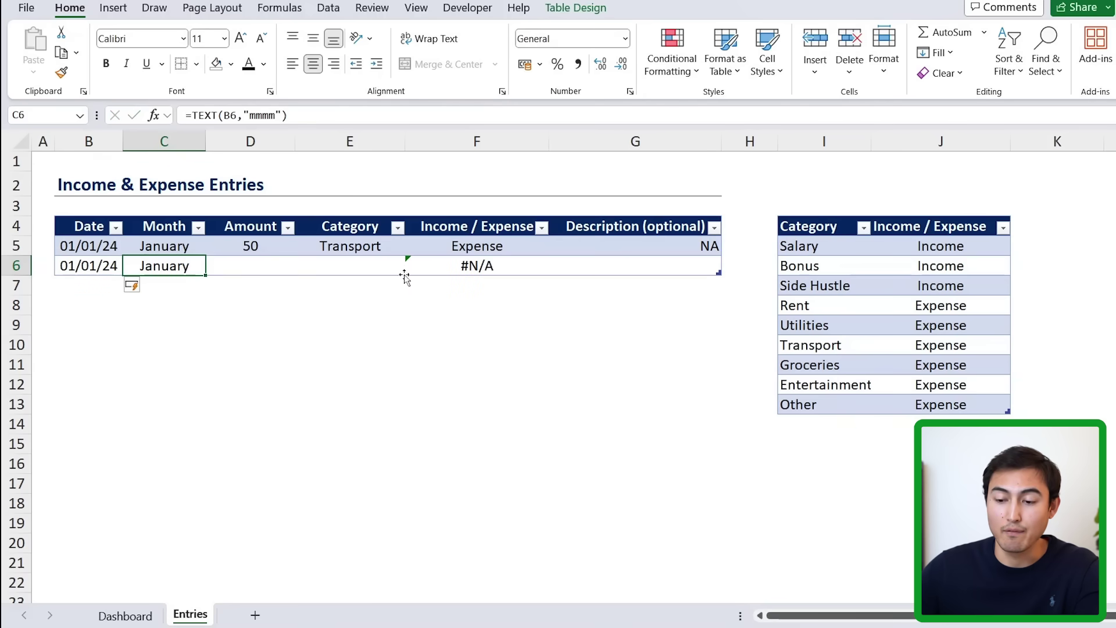
pyautogui.press('Tab')
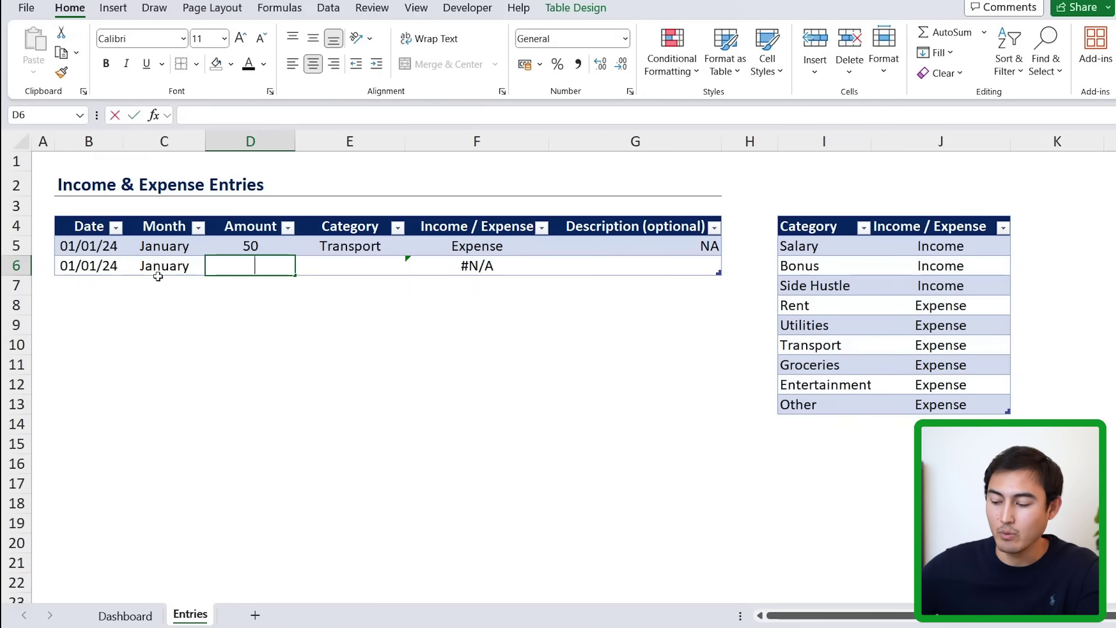
pyautogui.write('99')
pyautogui.press('Tab')
# - Set the second entry's category to Groceries from the dropdown
pyautogui.press('Down')
pyautogui.press('Up')
pyautogui.press('Down')
pyautogui.press('Up')
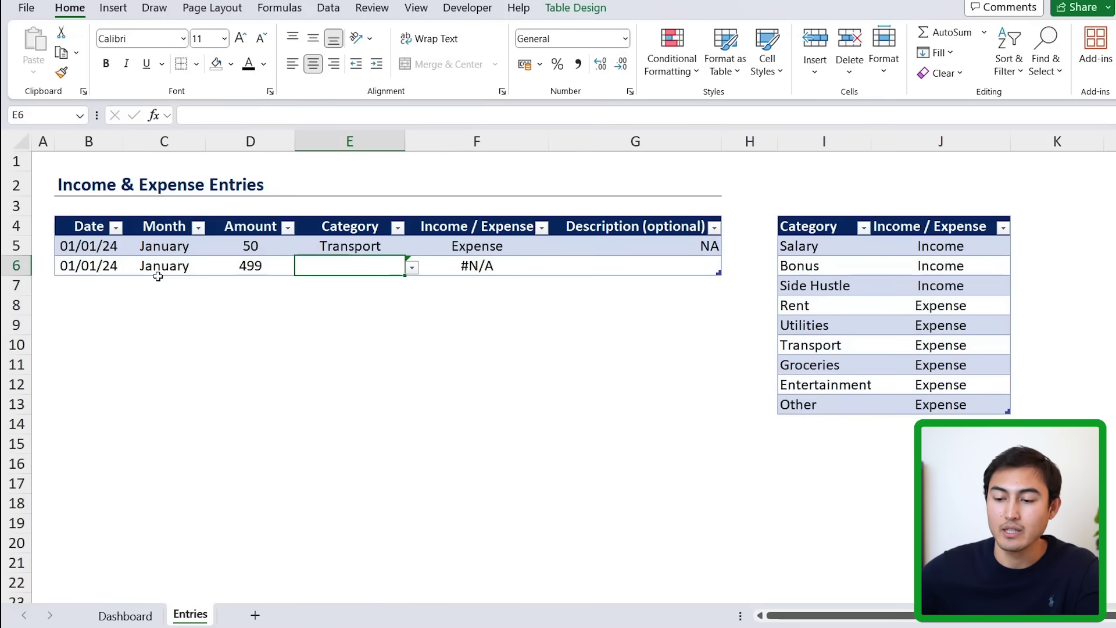
pyautogui.click(412, 269)
pyautogui.click(338, 364)
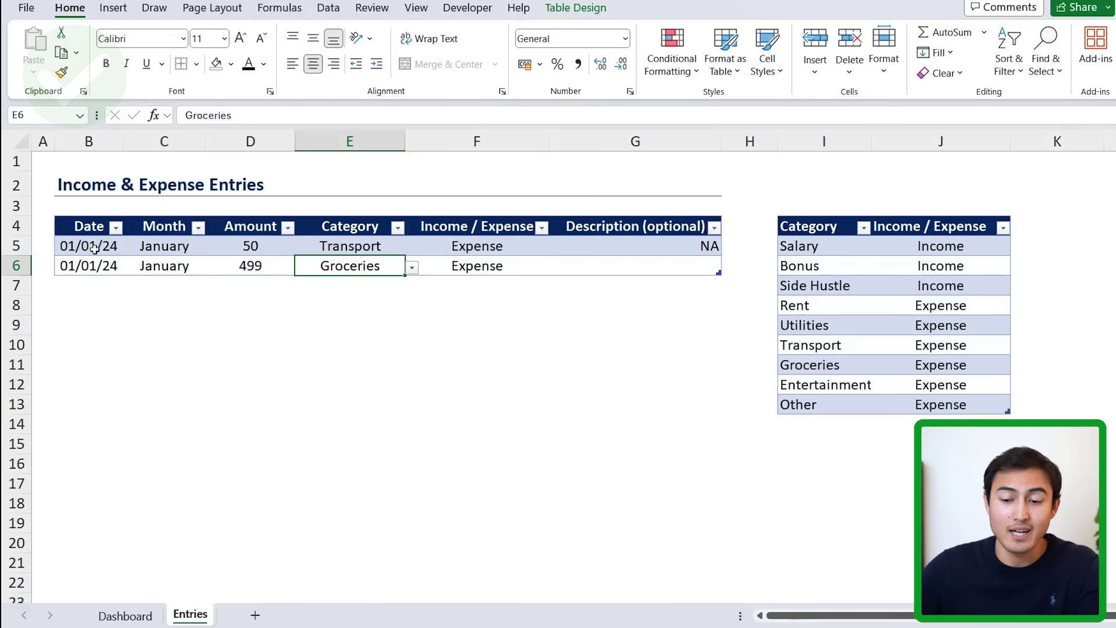
pyautogui.press('Down')
pyautogui.press('Left')
pyautogui.press('Left')
pyautogui.press('Left')
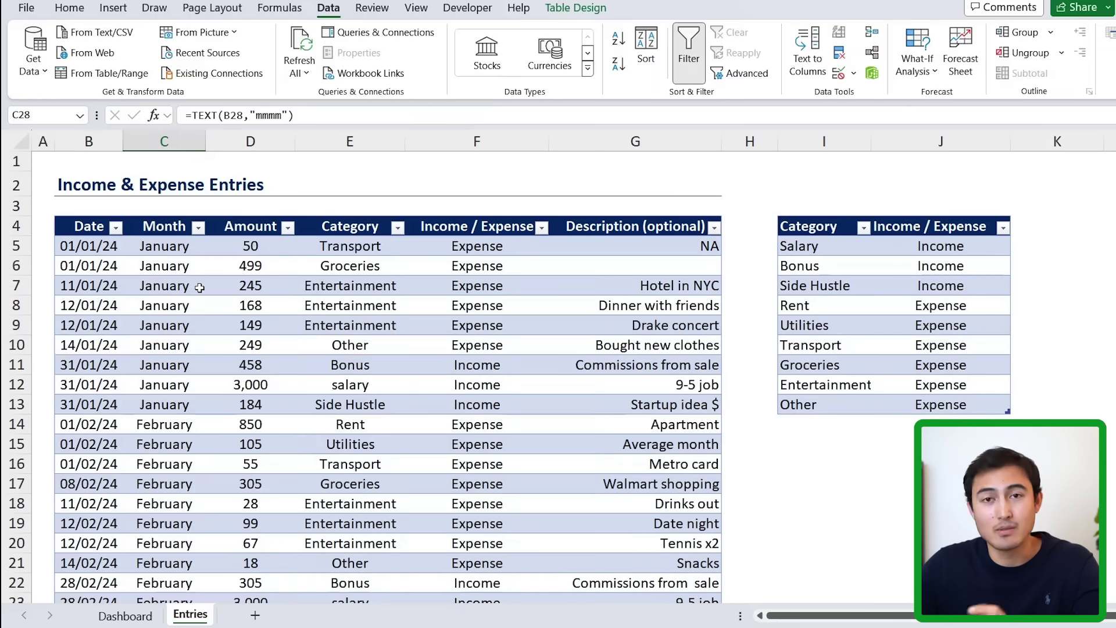
pyautogui.scroll(-4, 199, 288)
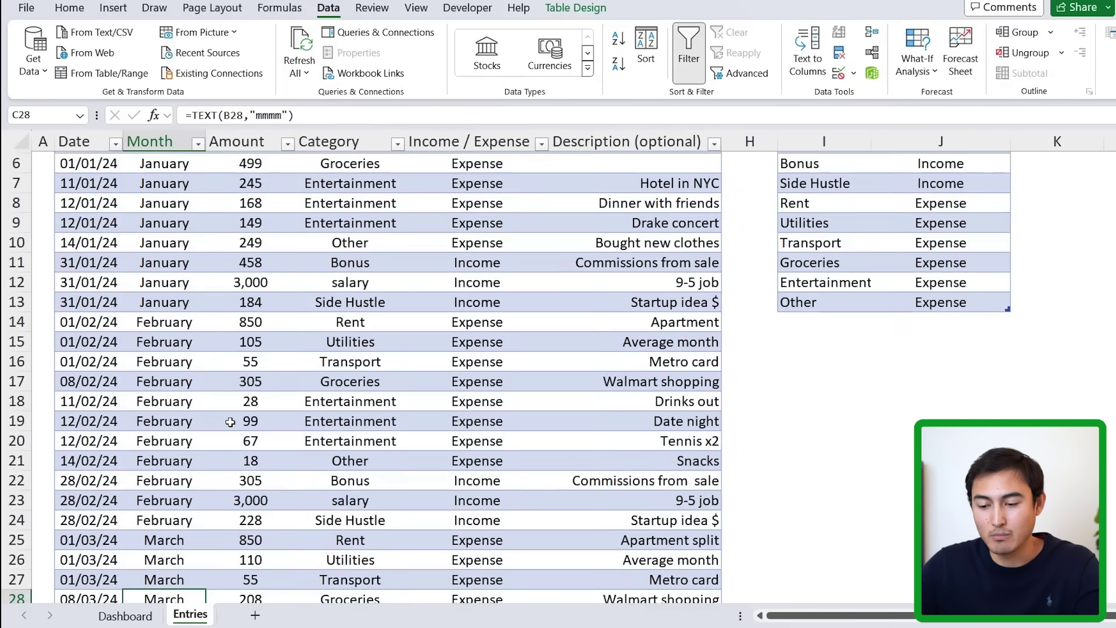
pyautogui.scroll(-1, 223, 419)
pyautogui.scroll(-5, 222, 419)
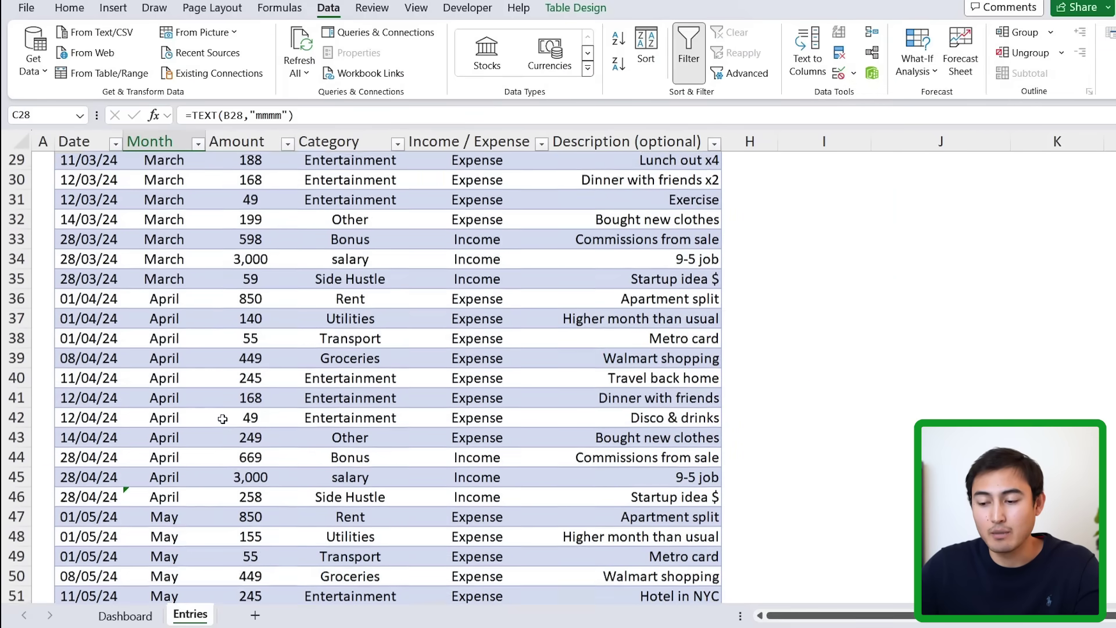
pyautogui.scroll(9, 223, 419)
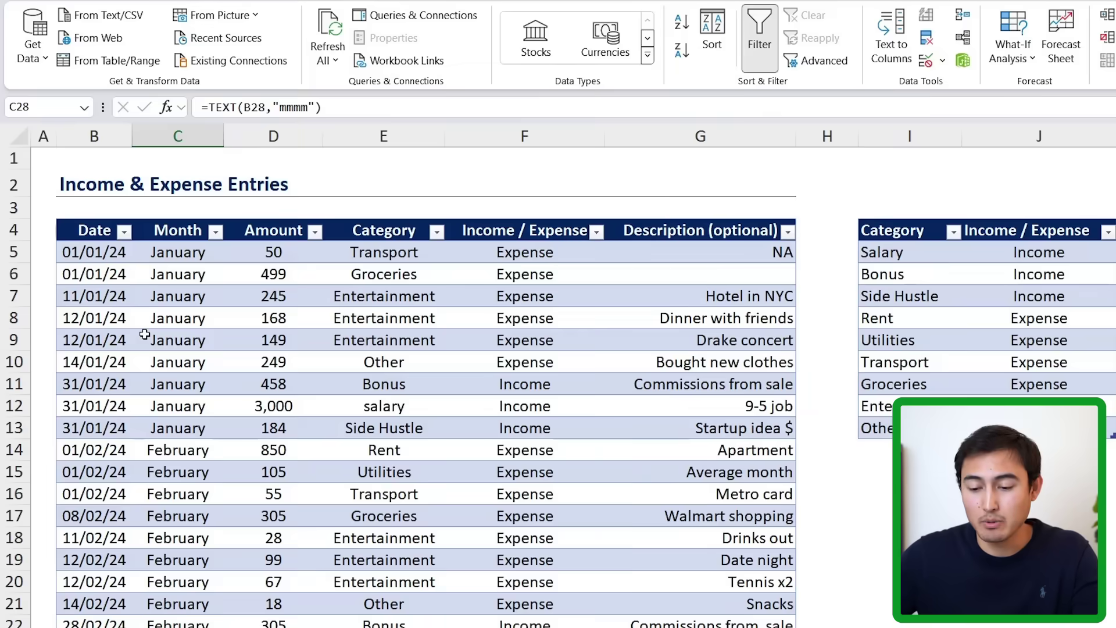
# - Add Income, Expense and Savings headings under the Year to Date Monthly Breakdown on the Dashboard
pyautogui.hotkey('ctrl', 'pageup')
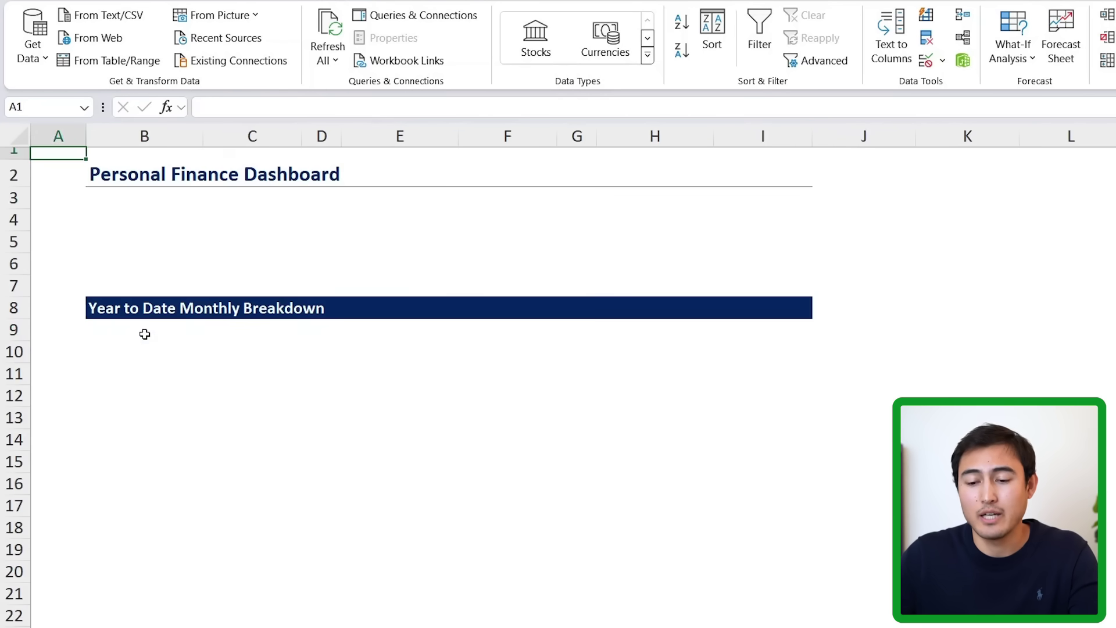
pyautogui.click(141, 332)
pyautogui.click(108, 317)
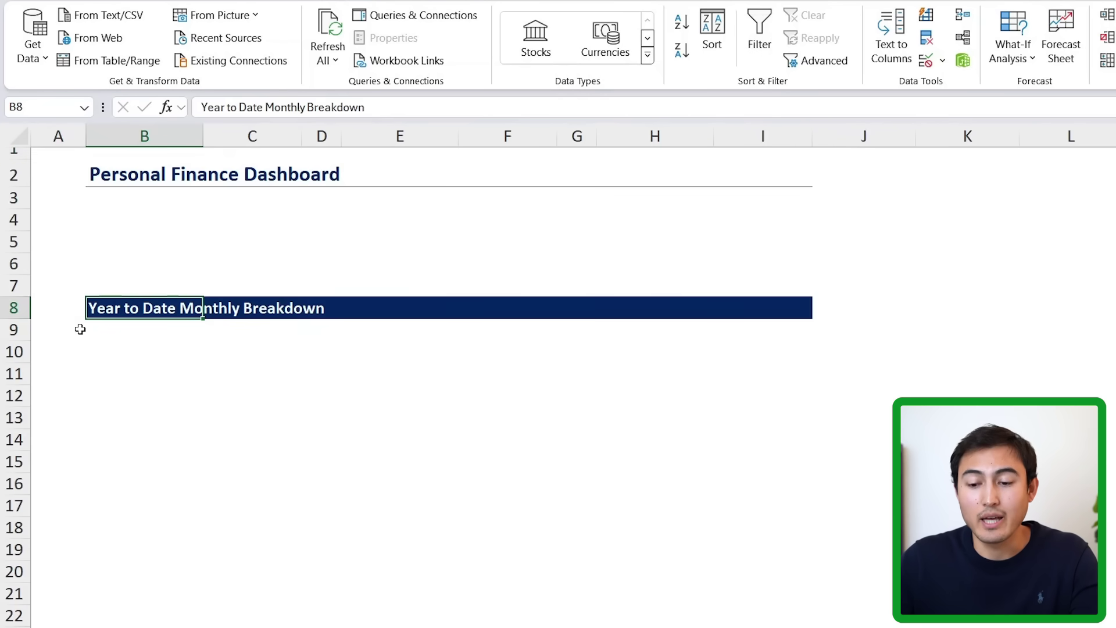
pyautogui.press('Down')
pyautogui.press('Down')
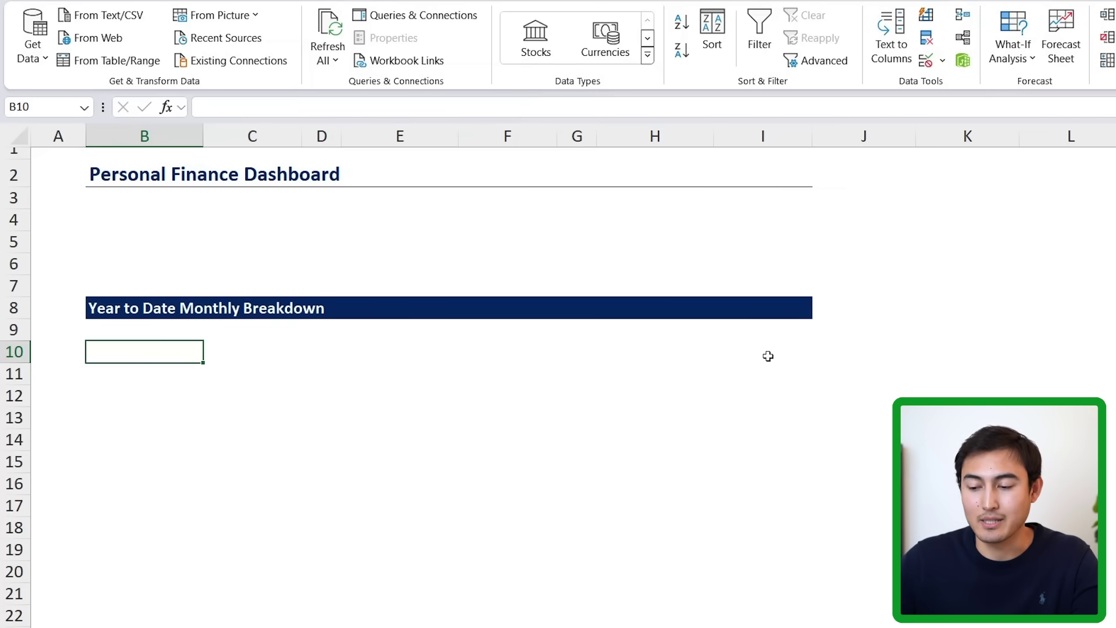
pyautogui.write('Income')
pyautogui.press('Tab')
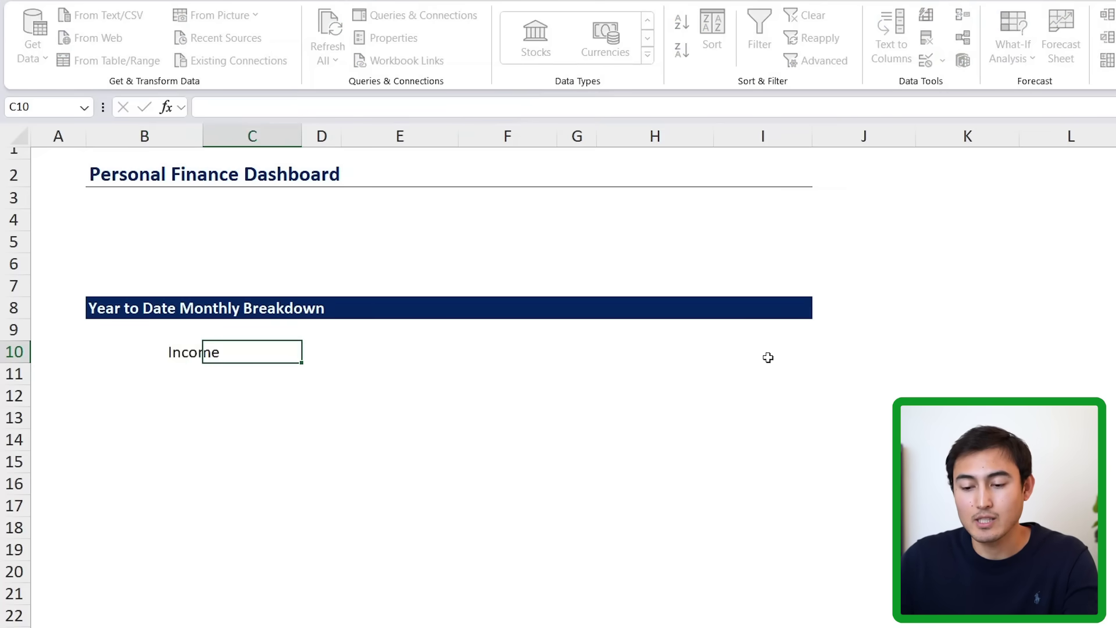
pyautogui.press('Tab')
pyautogui.press('Tab')
pyautogui.write('Expne')
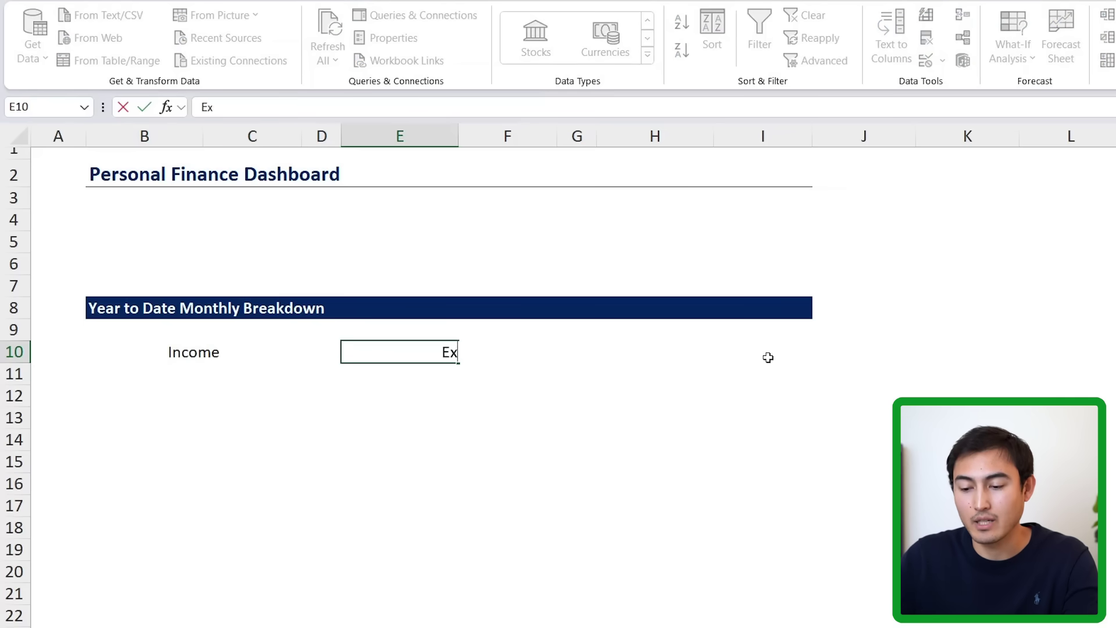
pyautogui.press('BackSpace')
pyautogui.press('BackSpace')
pyautogui.write('ense')
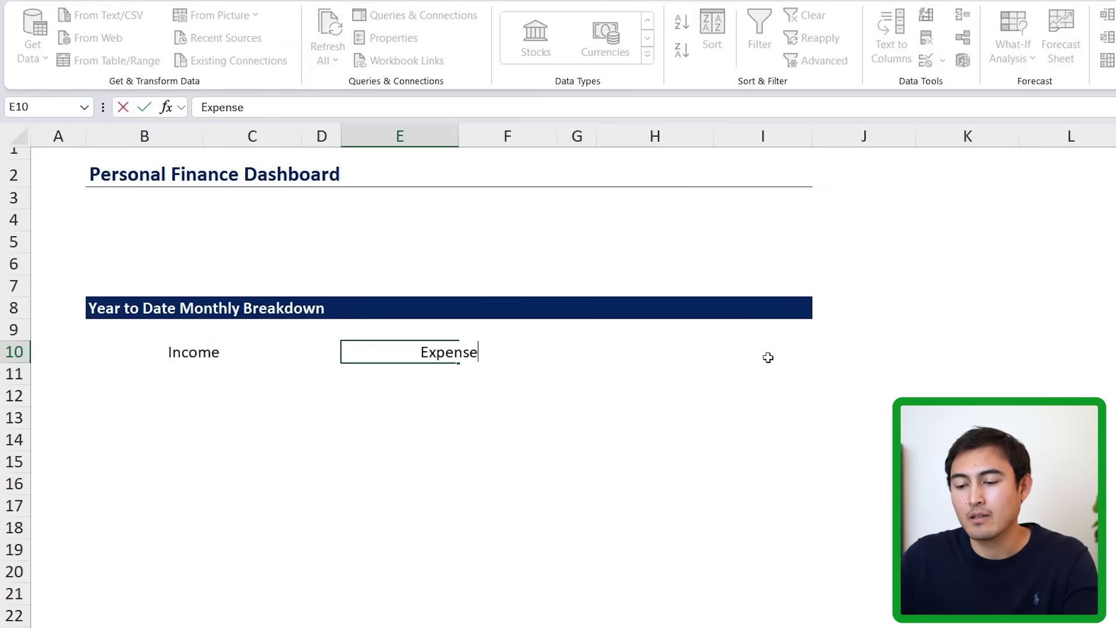
pyautogui.press('Tab')
pyautogui.press('Tab')
pyautogui.press('Tab')
pyautogui.write('Savings')
pyautogui.press('Tab')
pyautogui.press('Down')
pyautogui.press('Left')
pyautogui.press('Left')
pyautogui.press('Left')
pyautogui.press('Left')
pyautogui.press('Left')
pyautogui.press('Left')
pyautogui.press('Left')
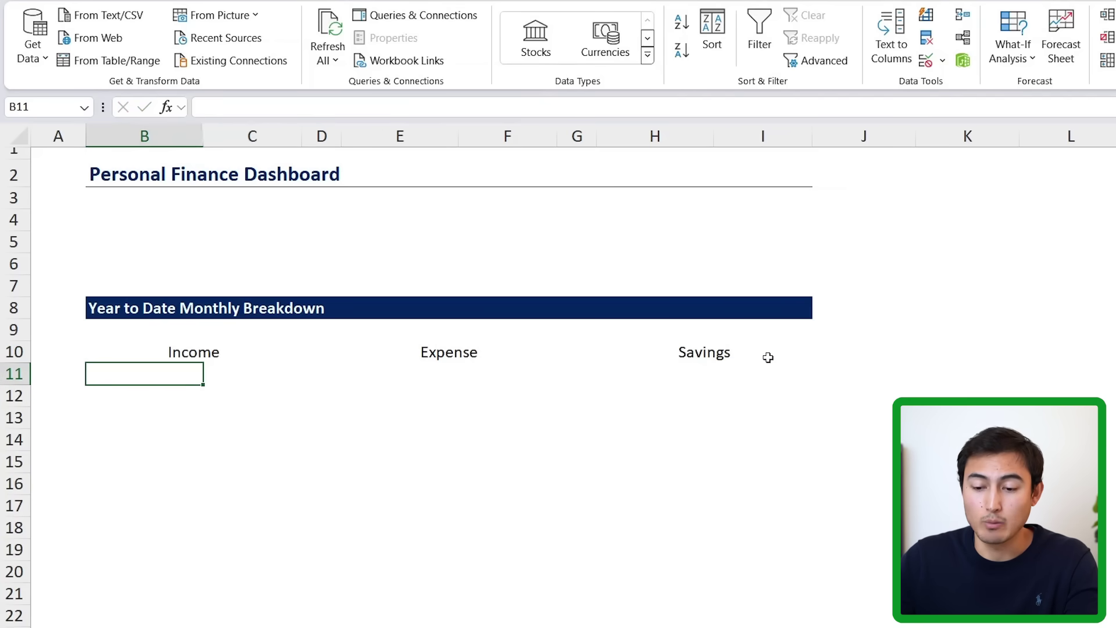
# - Enter January in B11 and fill the months down through December
pyautogui.write('=')
pyautogui.press('Escape')
pyautogui.write('J')
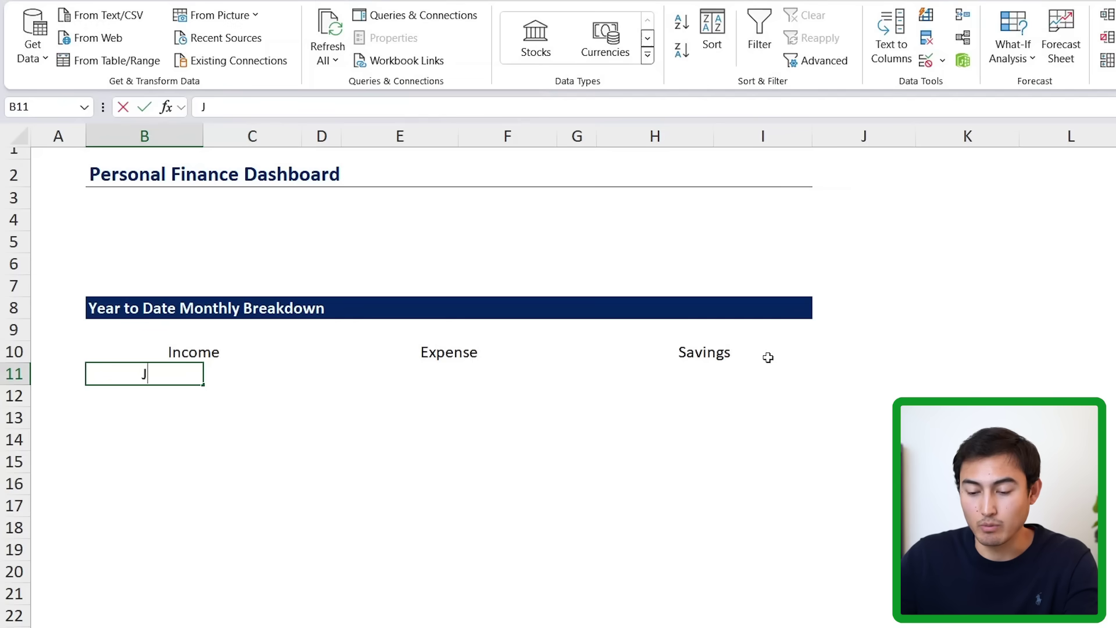
pyautogui.write('anuary')
pyautogui.press('Return')
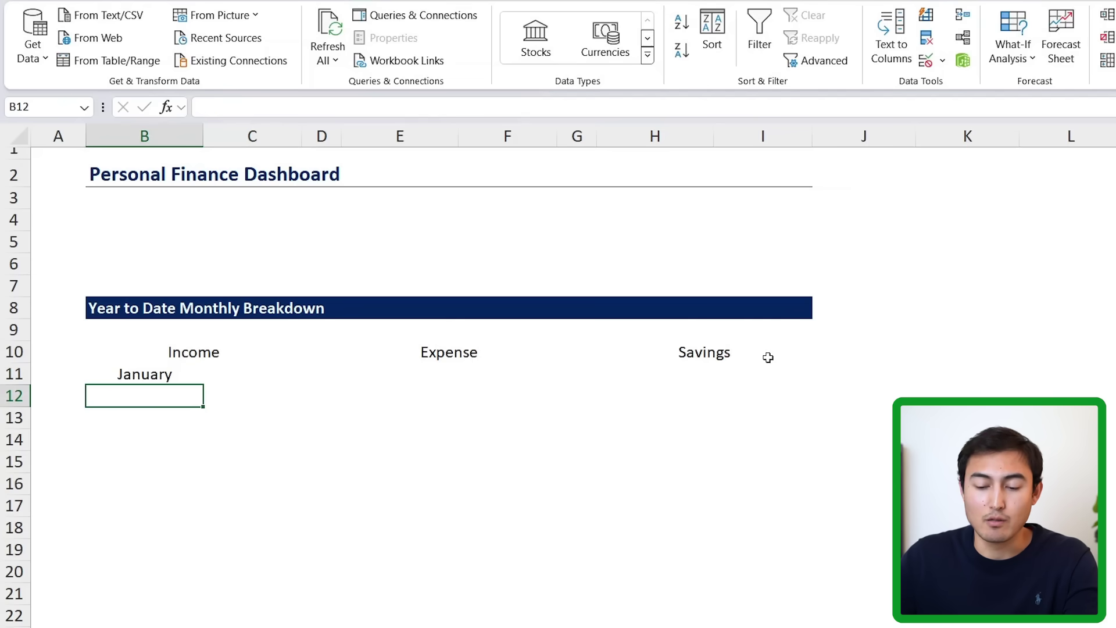
pyautogui.write('Febr')
pyautogui.write('aru')
pyautogui.press('BackSpace')
pyautogui.press('BackSpace')
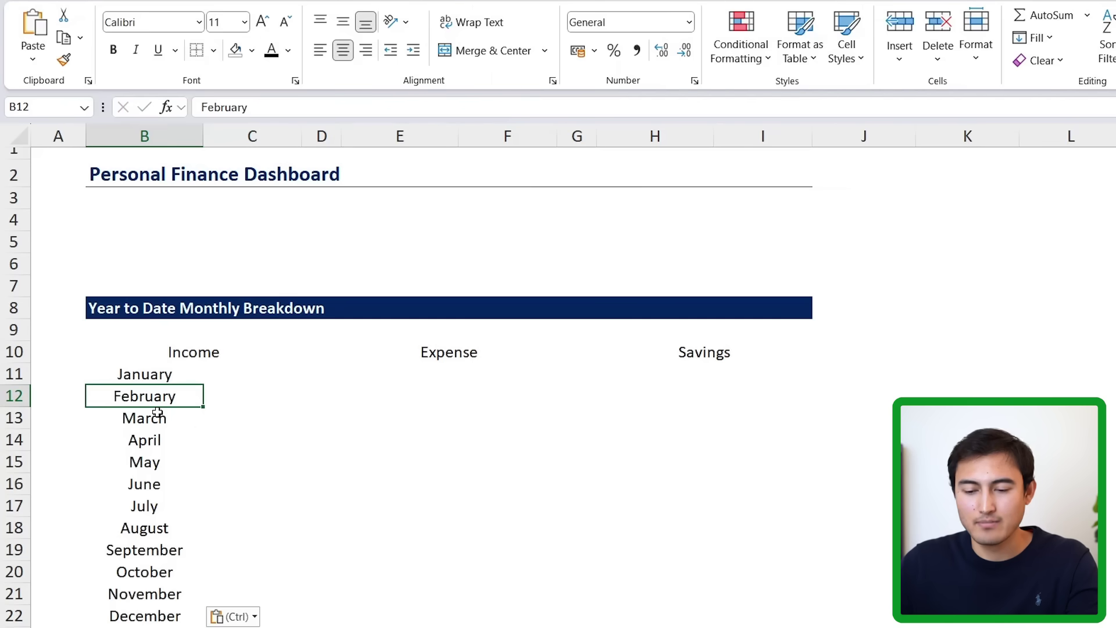
pyautogui.press('Up')
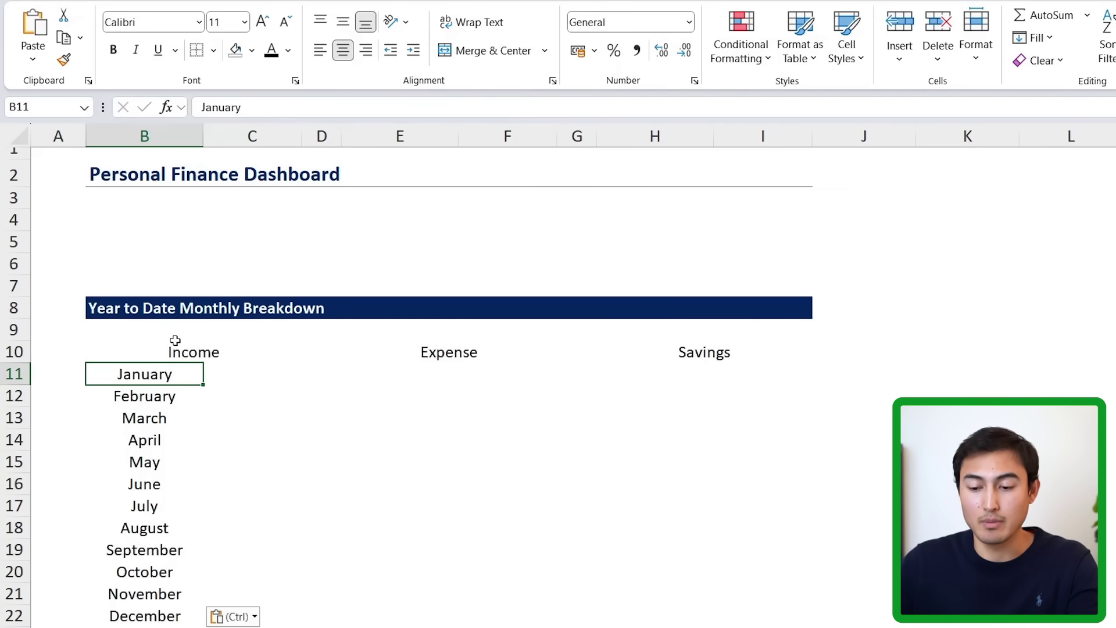
pyautogui.press('Right')
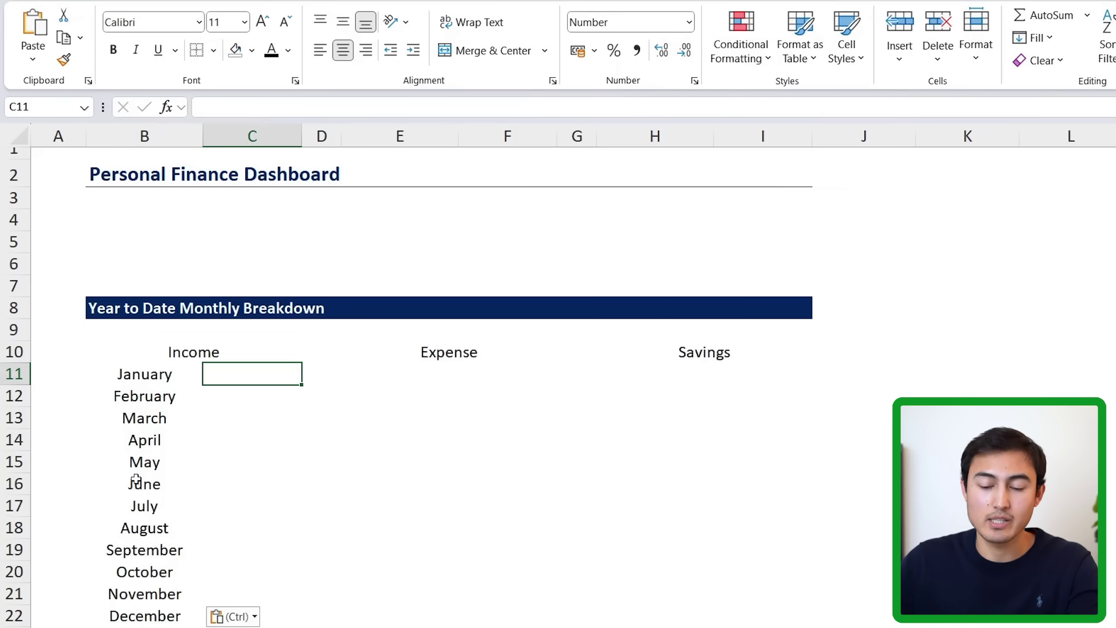
# - Start =SUMIFS in C11 with the entries table's Amount column as the sum range
pyautogui.write('=su')
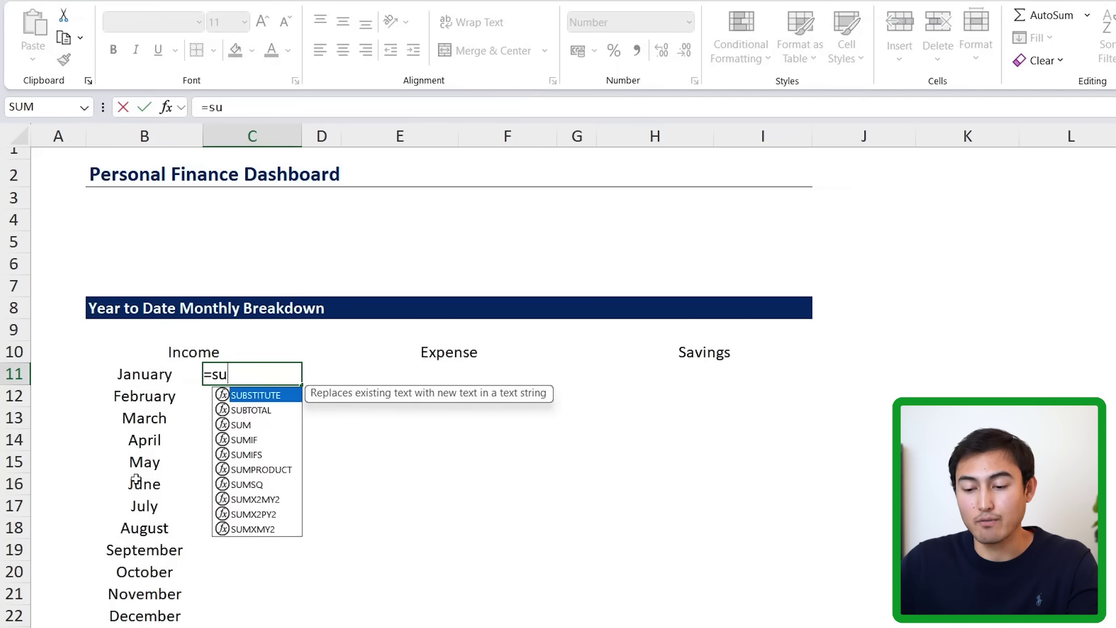
pyautogui.write('mifs')
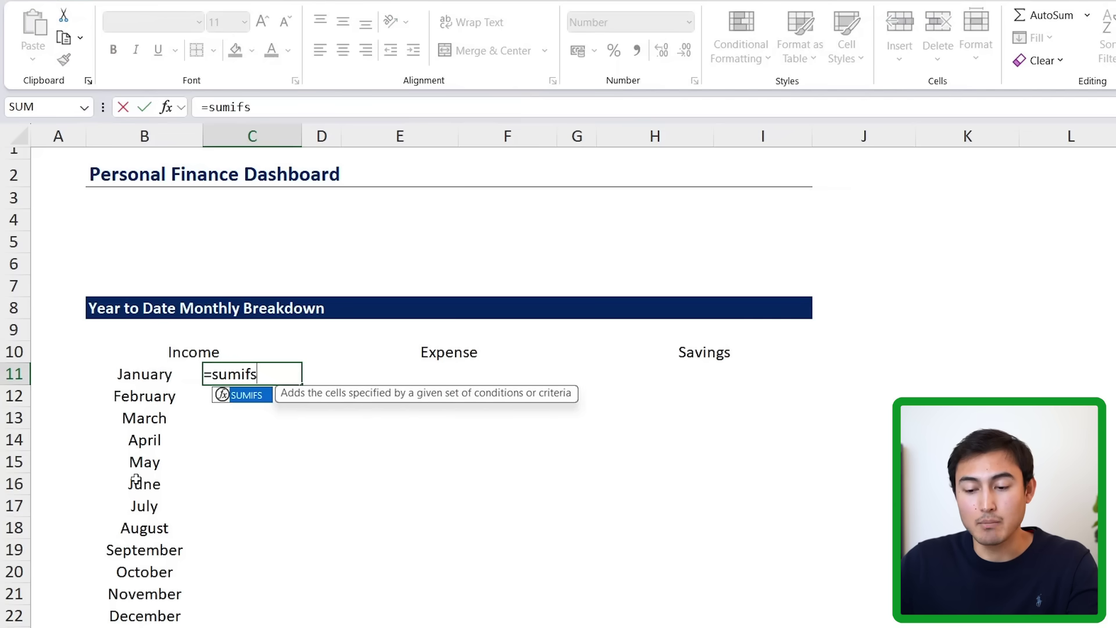
pyautogui.press('Tab')
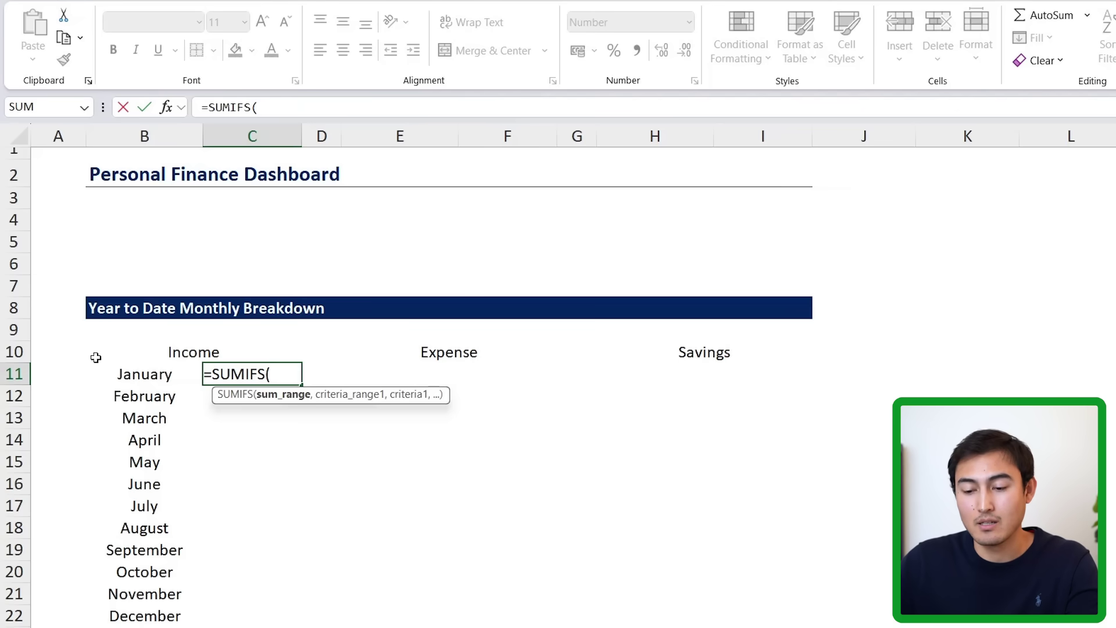
pyautogui.hotkey('ctrl', 'pagedown')
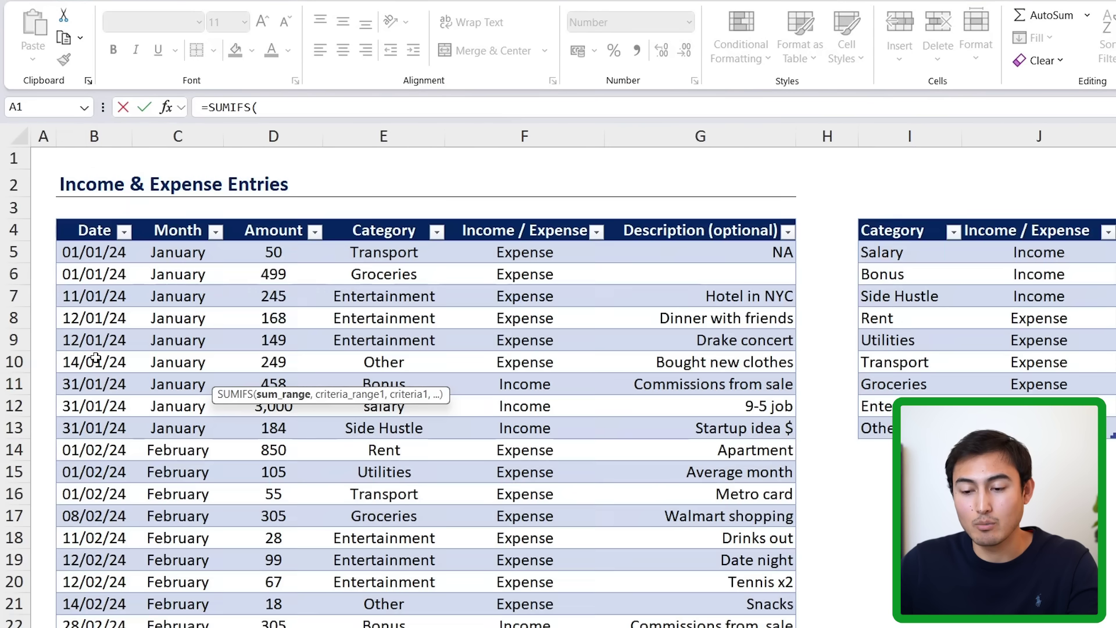
pyautogui.click(280, 250)
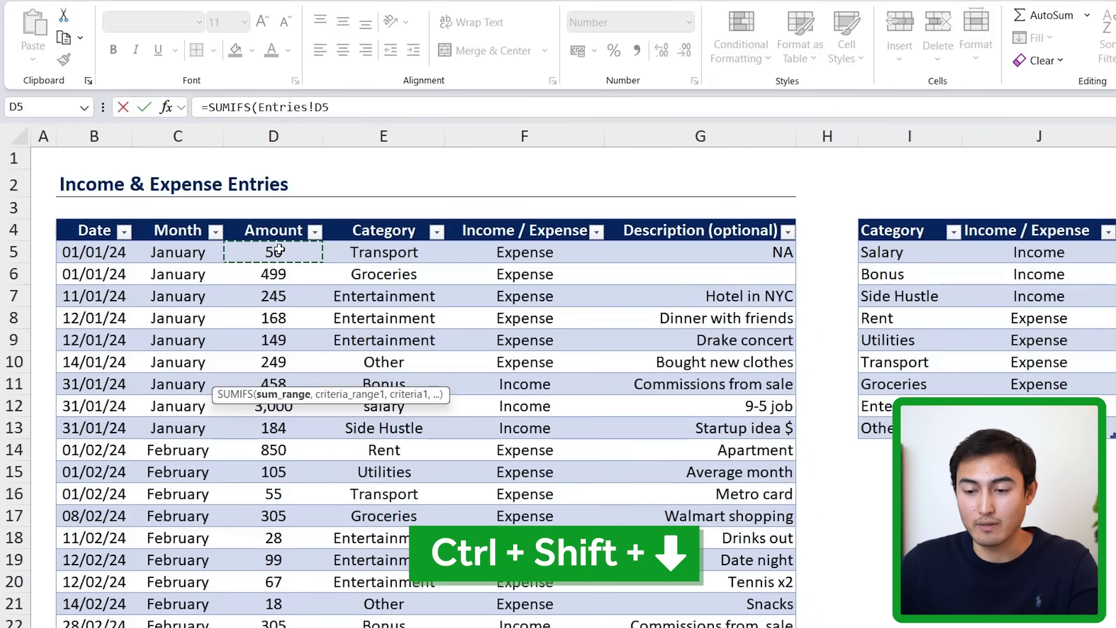
pyautogui.hotkey('ctrl', 'shift', 'Down')
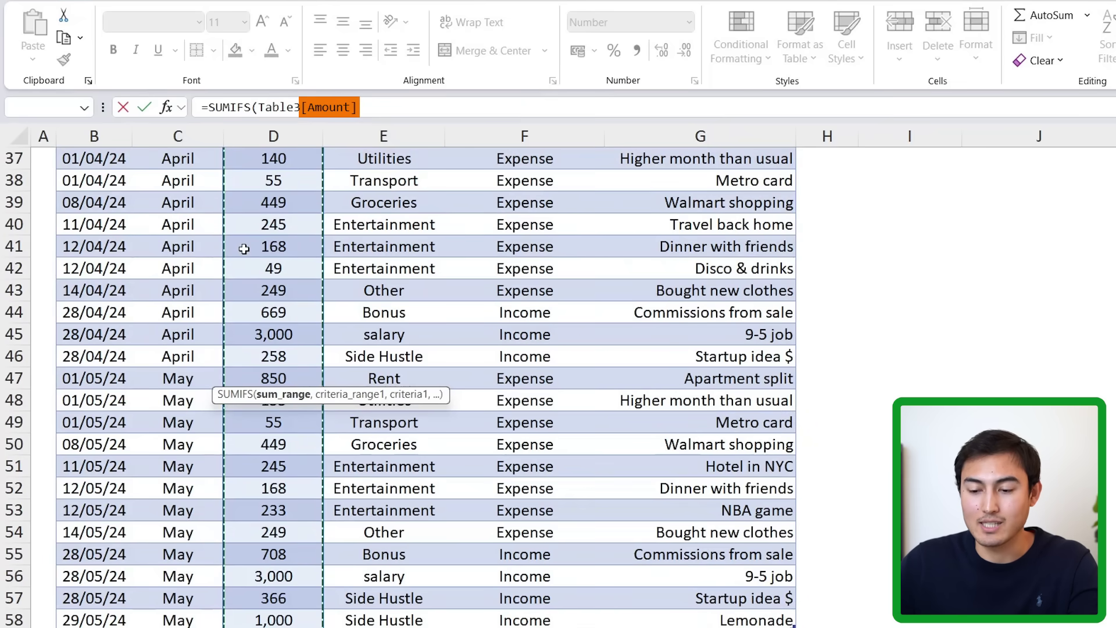
pyautogui.scroll(-3, 242, 247)
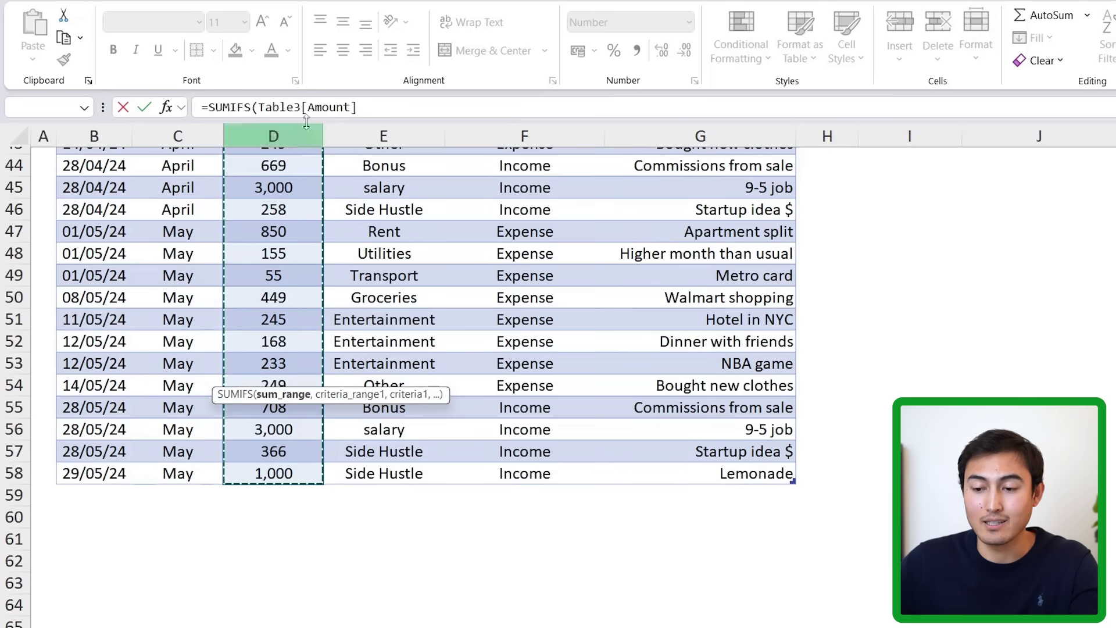
# - Add Table3[Month] as the first criteria range with January (B11) as its criterion
pyautogui.click(391, 111)
pyautogui.write(',')
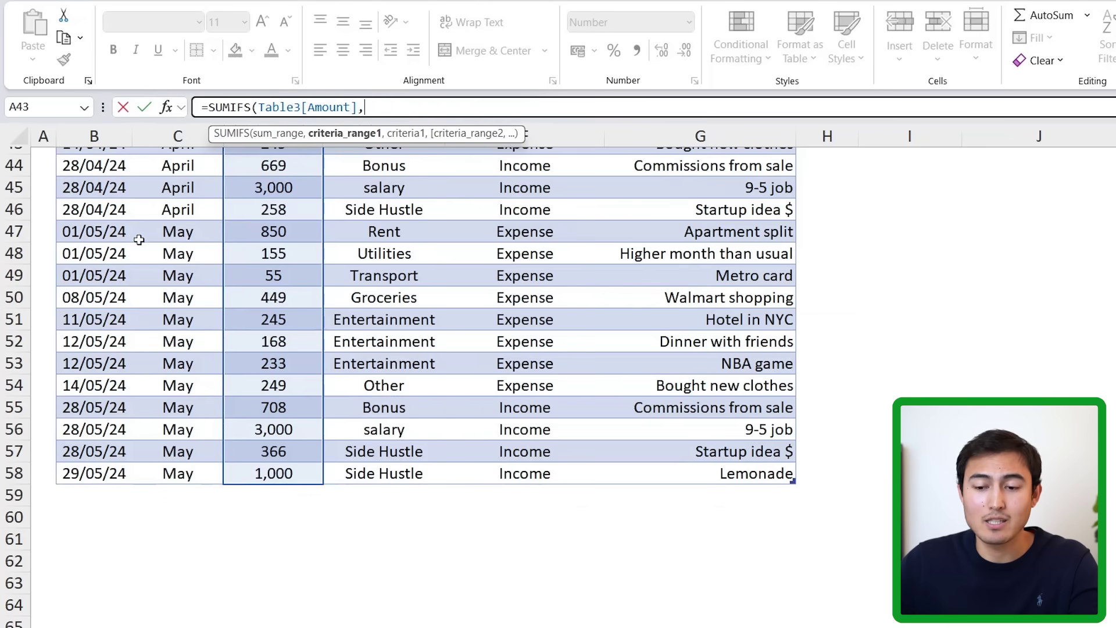
pyautogui.click(162, 239)
pyautogui.hotkey('ctrl', 'Up')
pyautogui.press('Down')
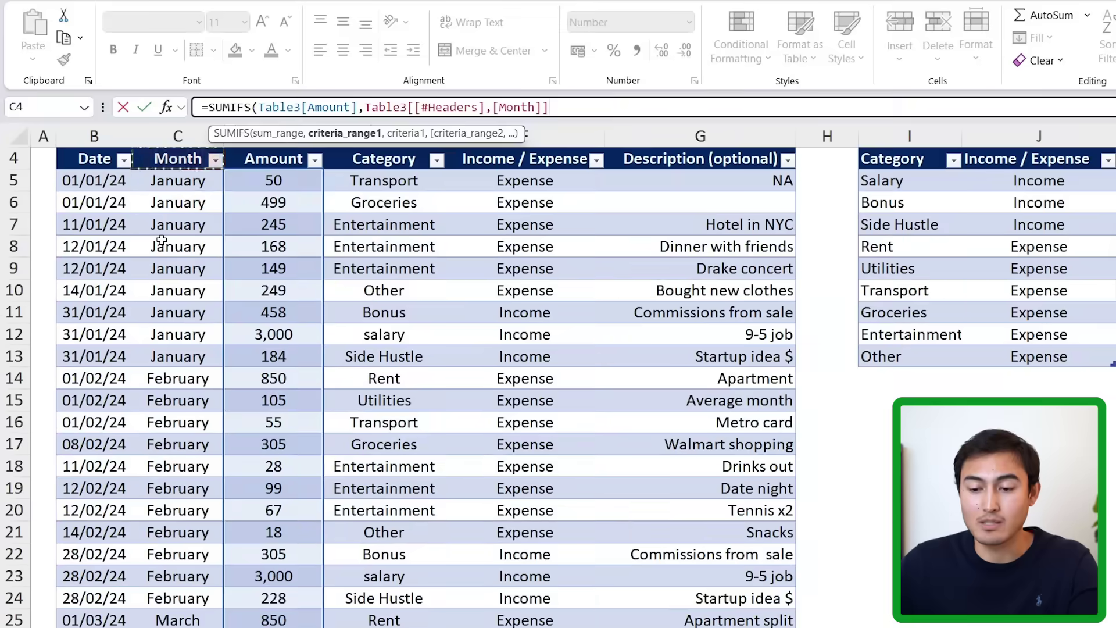
pyautogui.hotkey('ctrl', 'shift', 'Down')
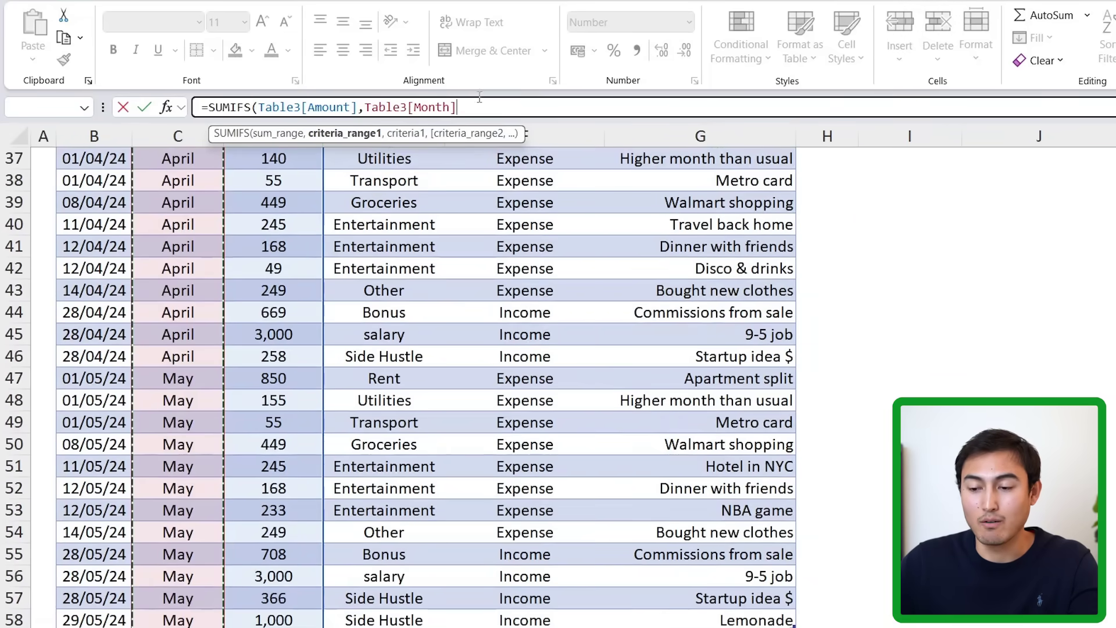
pyautogui.write(',')
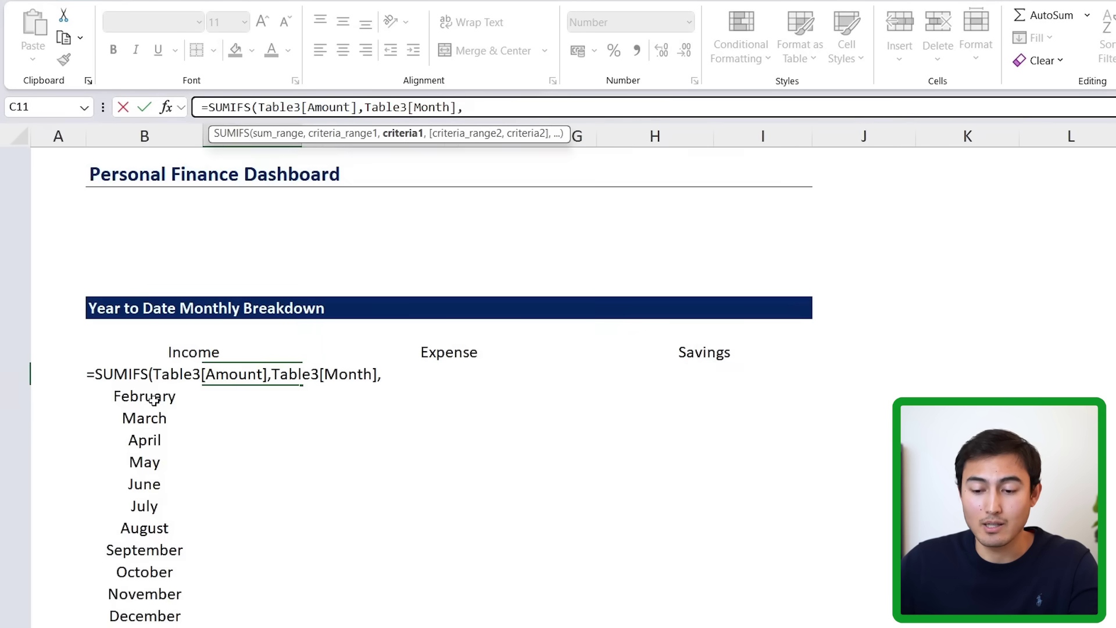
pyautogui.click(160, 394)
pyautogui.click(163, 375)
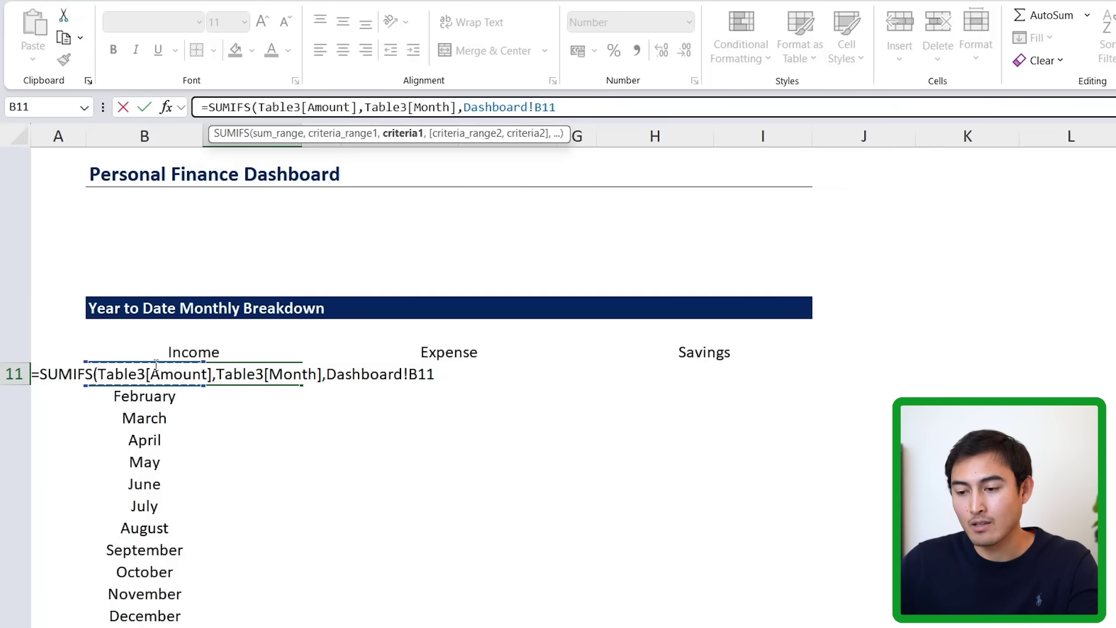
# - Add Table3[Income / Expense] matched against B$10, then close the formula to get 3,642
pyautogui.write(',')
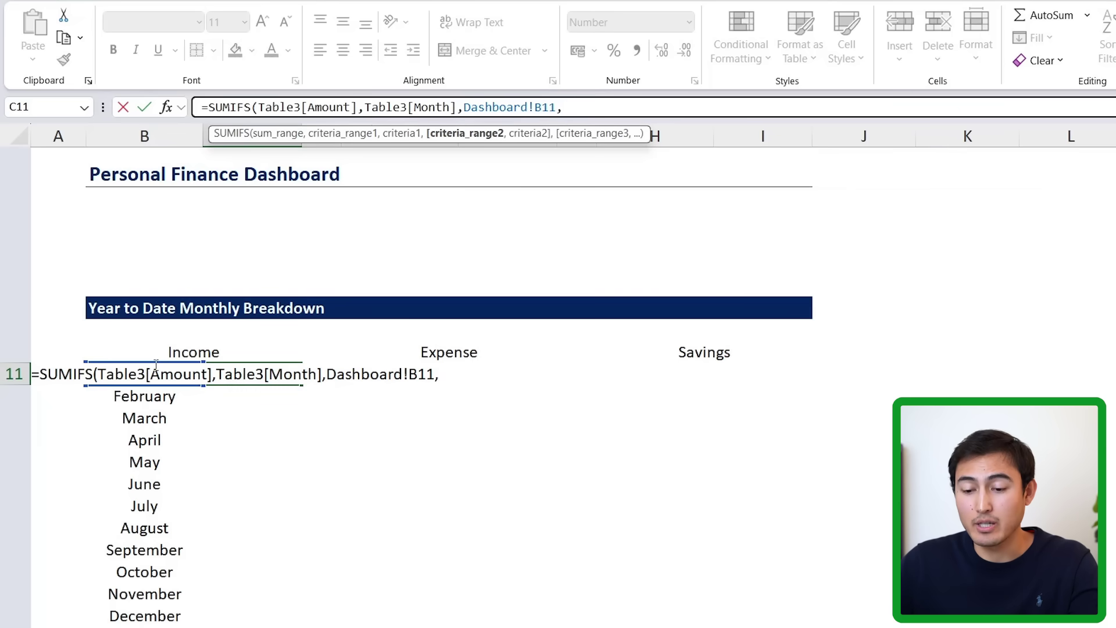
pyautogui.hotkey('ctrl', 'pagedown')
pyautogui.click(492, 302)
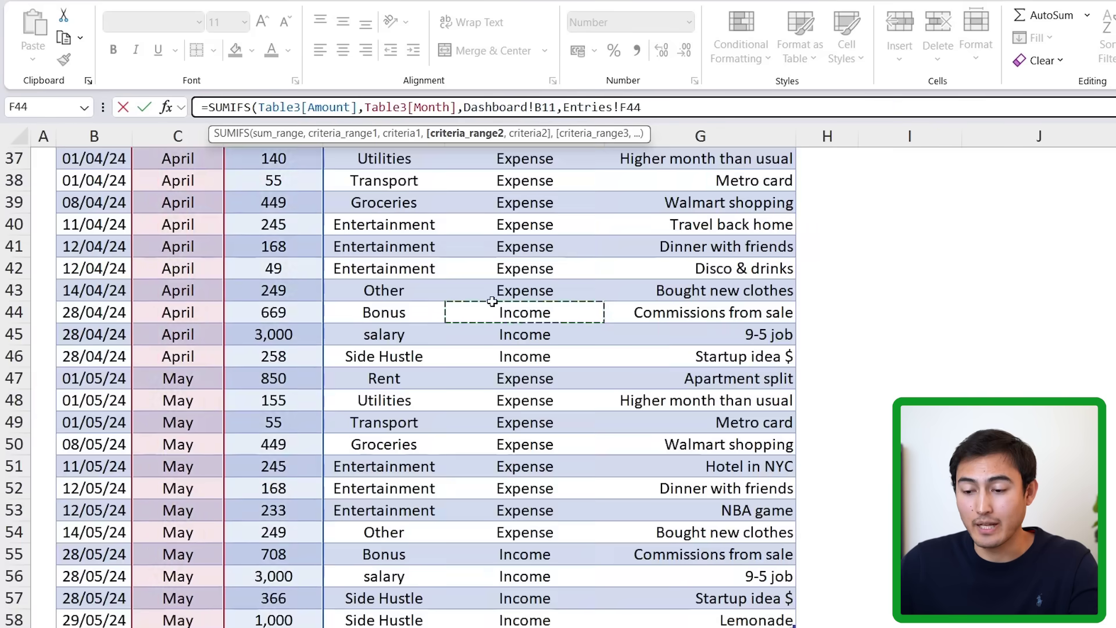
pyautogui.hotkey('ctrl', 'Up')
pyautogui.press('Down')
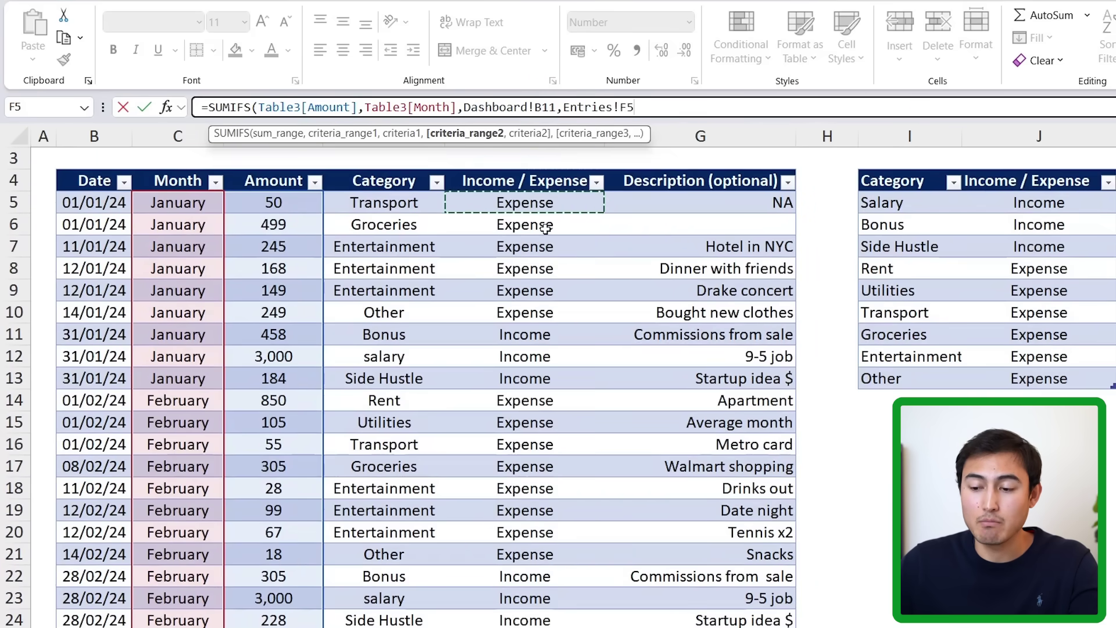
pyautogui.hotkey('ctrl', 'shift', 'Down')
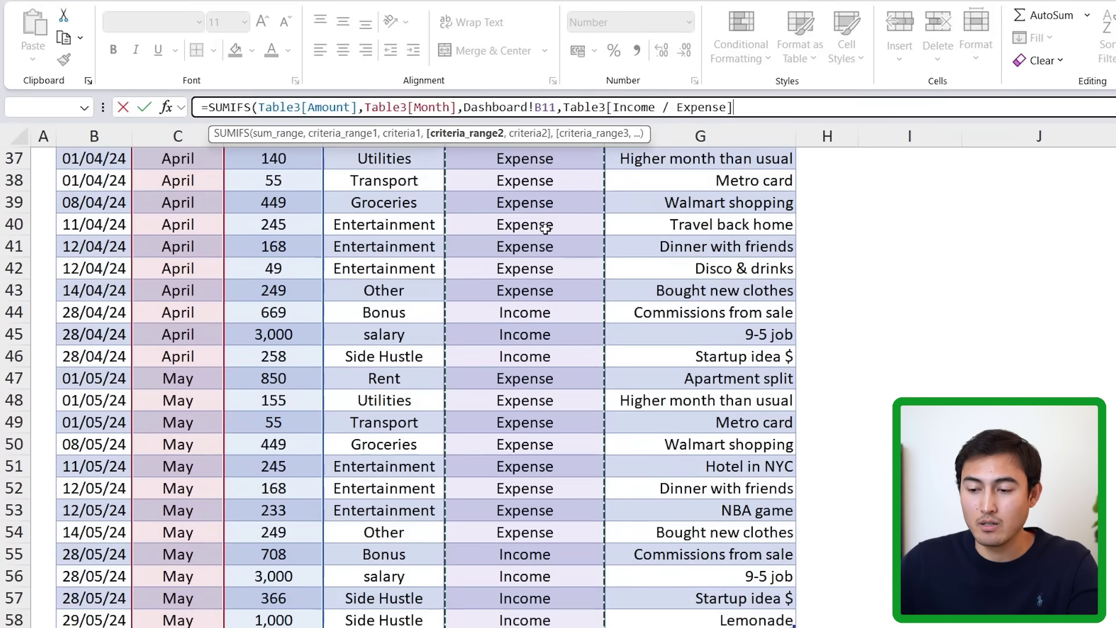
pyautogui.write(',')
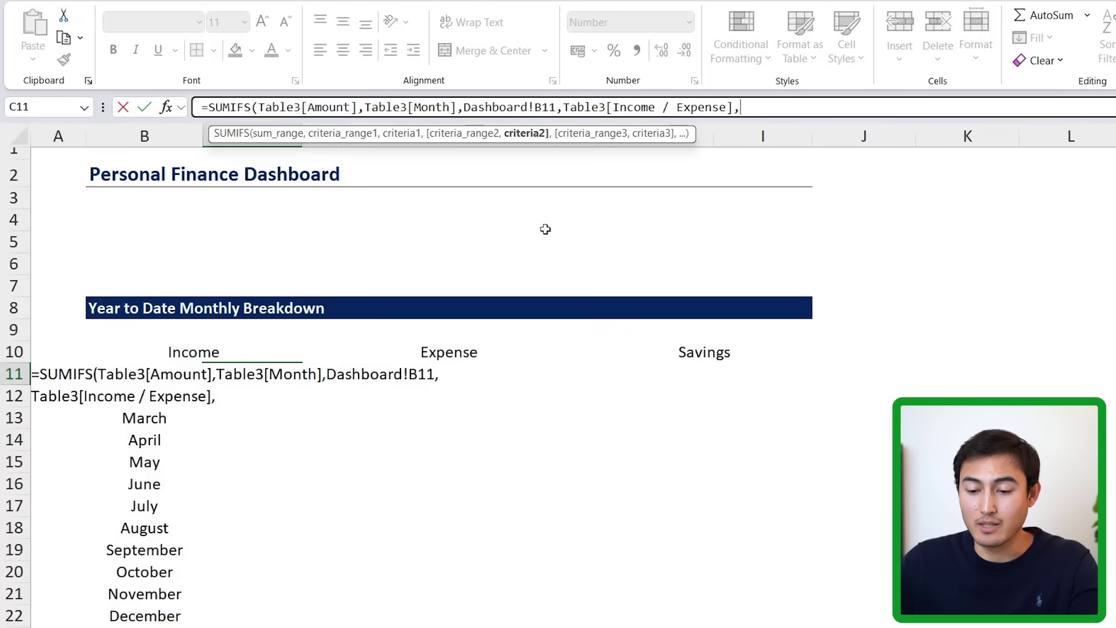
pyautogui.click(124, 352)
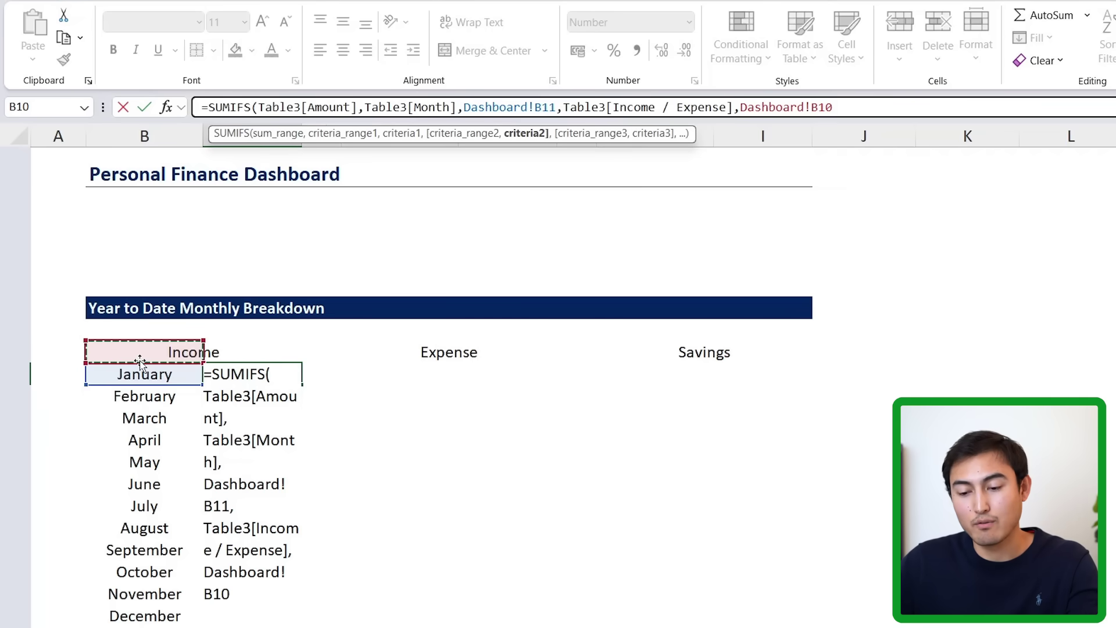
pyautogui.press('F4')
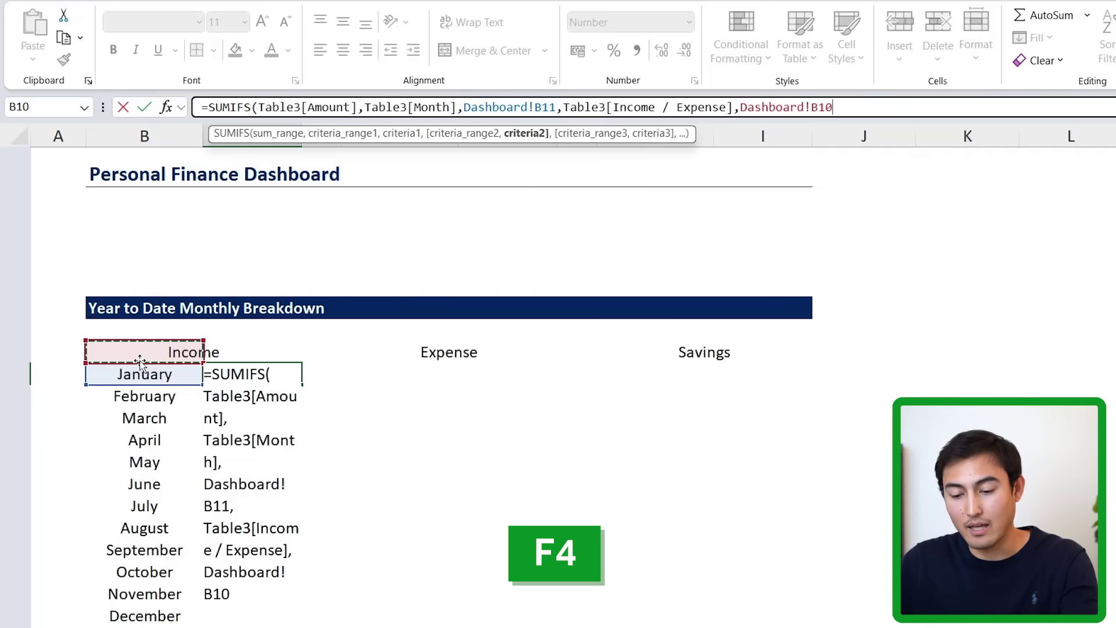
pyautogui.doubleClick(864, 114)
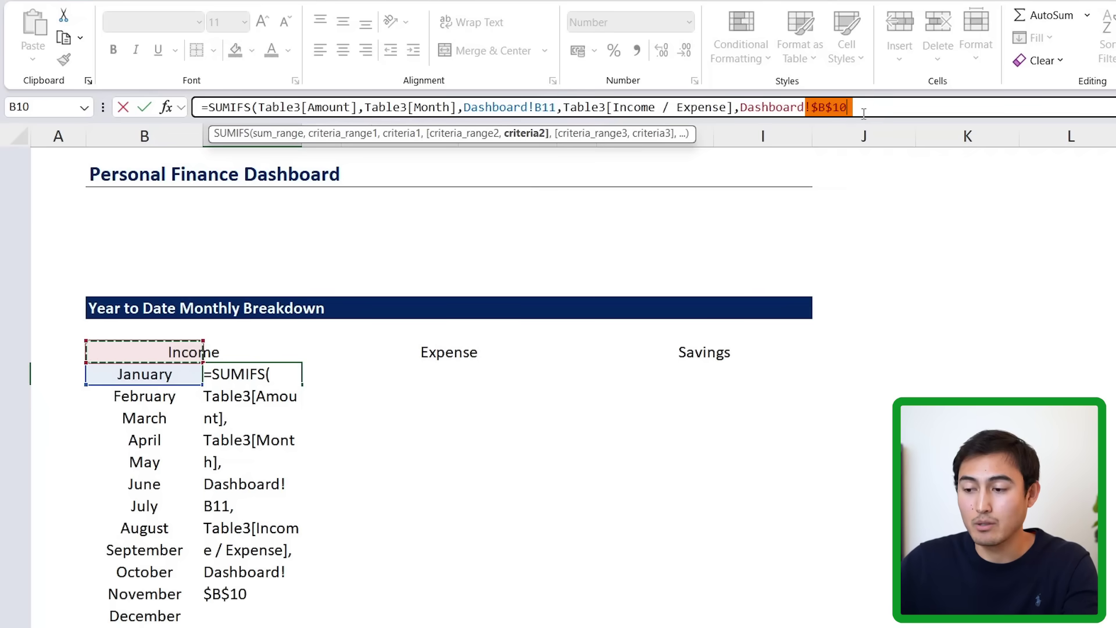
pyautogui.press('F4')
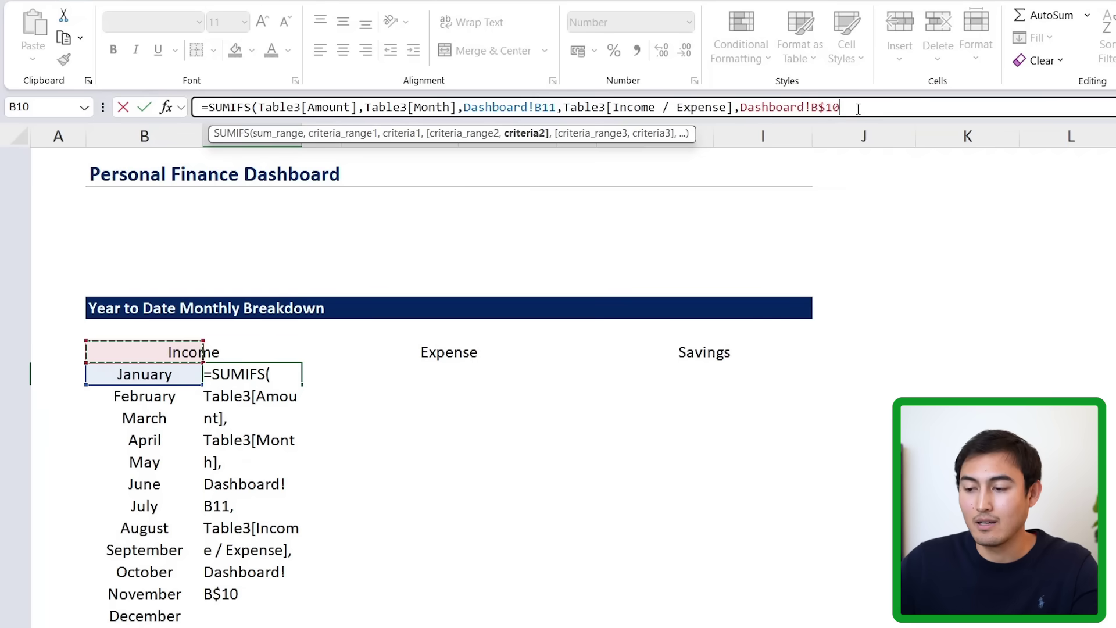
pyautogui.write(')')
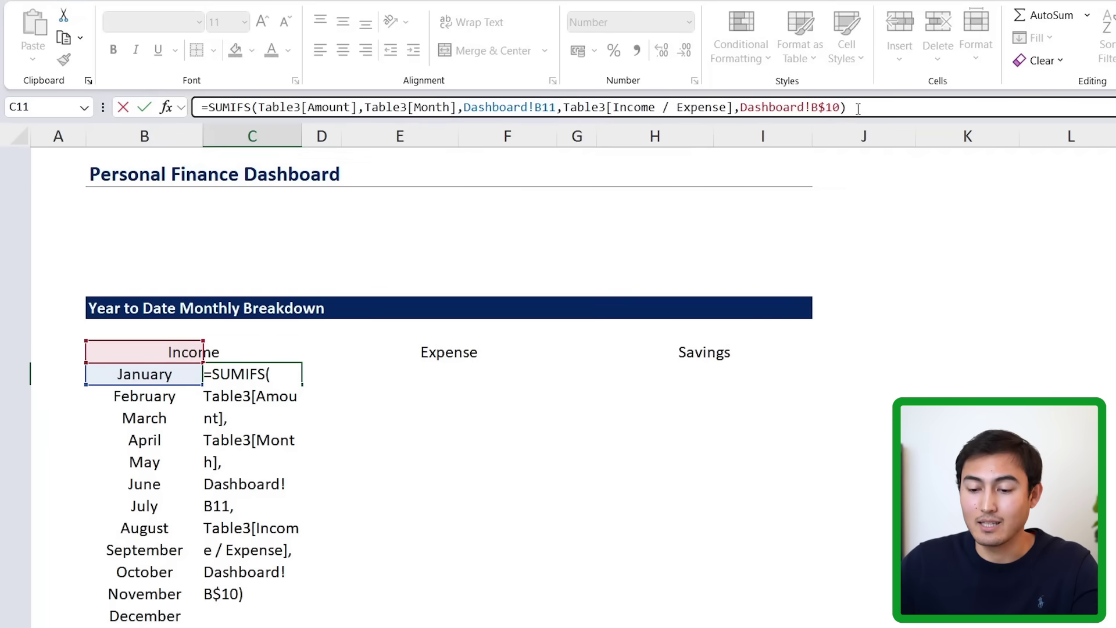
pyautogui.press('Return')
pyautogui.press('Up')
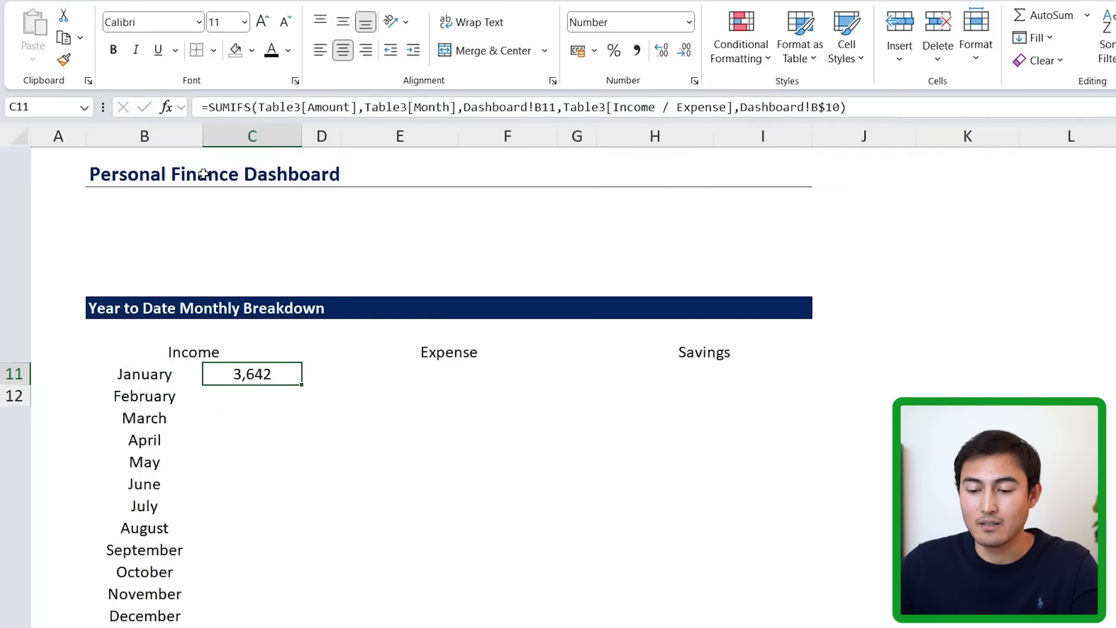
# - Fill the income formula down to December and paste the month-income block under Expense and Savings
pyautogui.doubleClick(299, 388)
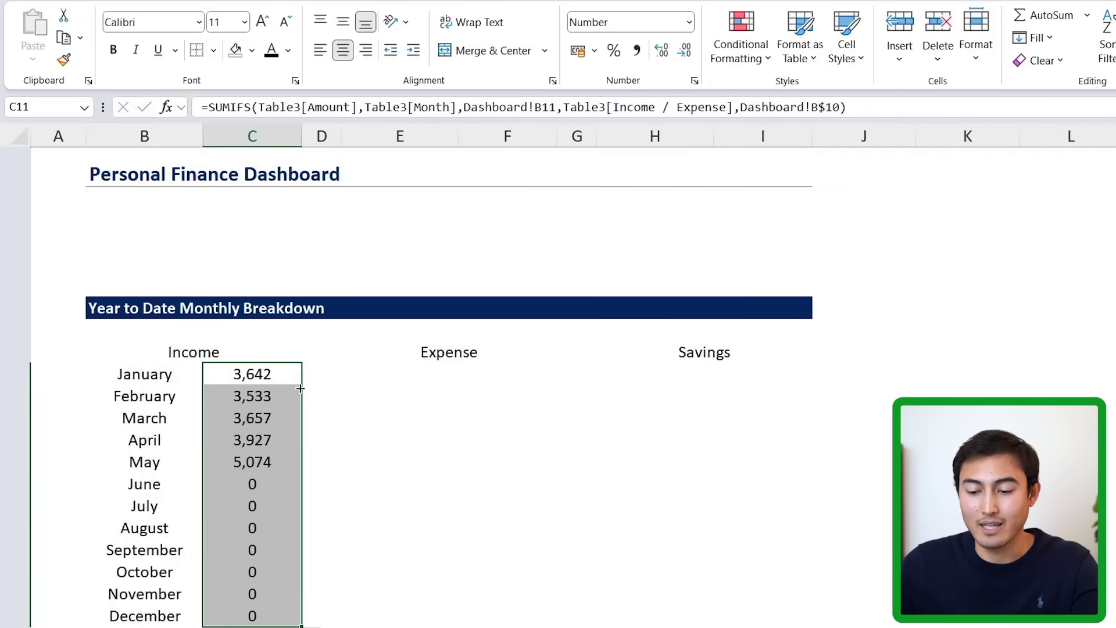
pyautogui.press('Left')
pyautogui.hotkey('shift', 'Down')
pyautogui.hotkey('shift', 'Down')
pyautogui.hotkey('shift', 'Down')
pyautogui.hotkey('shift', 'Down')
pyautogui.hotkey('shift', 'Down')
pyautogui.hotkey('shift', 'Down')
pyautogui.hotkey('shift', 'Down')
pyautogui.hotkey('shift', 'Down')
pyautogui.hotkey('shift', 'Down')
pyautogui.hotkey('shift', 'Down')
pyautogui.hotkey('shift', 'Down')
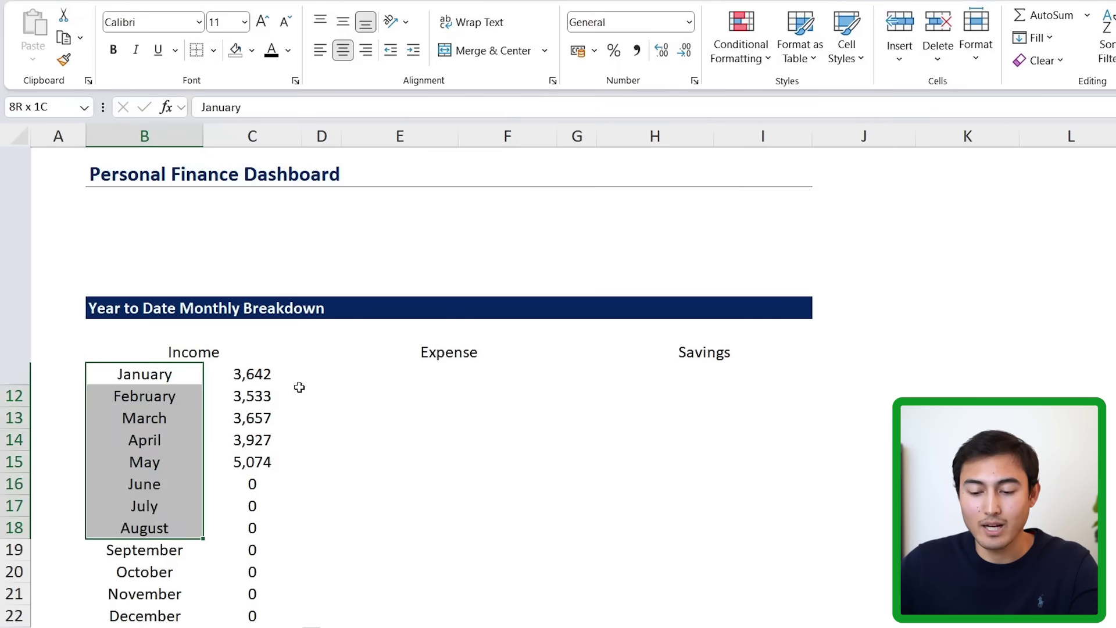
pyautogui.hotkey('shift', 'Right')
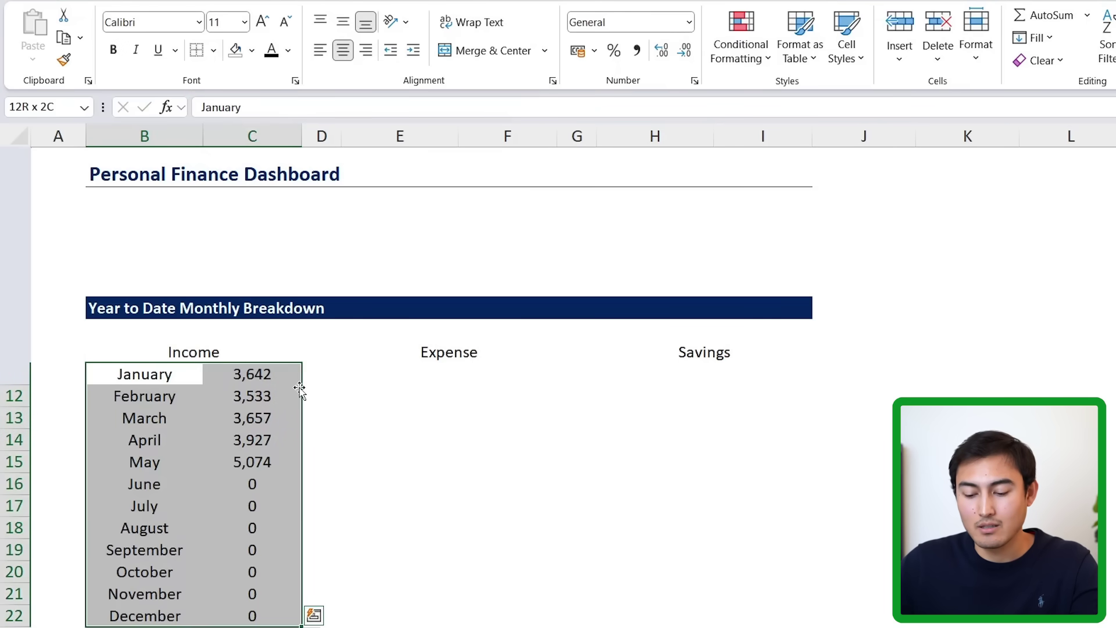
pyautogui.hotkey('ctrl', 'c')
pyautogui.press('Right')
pyautogui.press('Right')
pyautogui.press('Right')
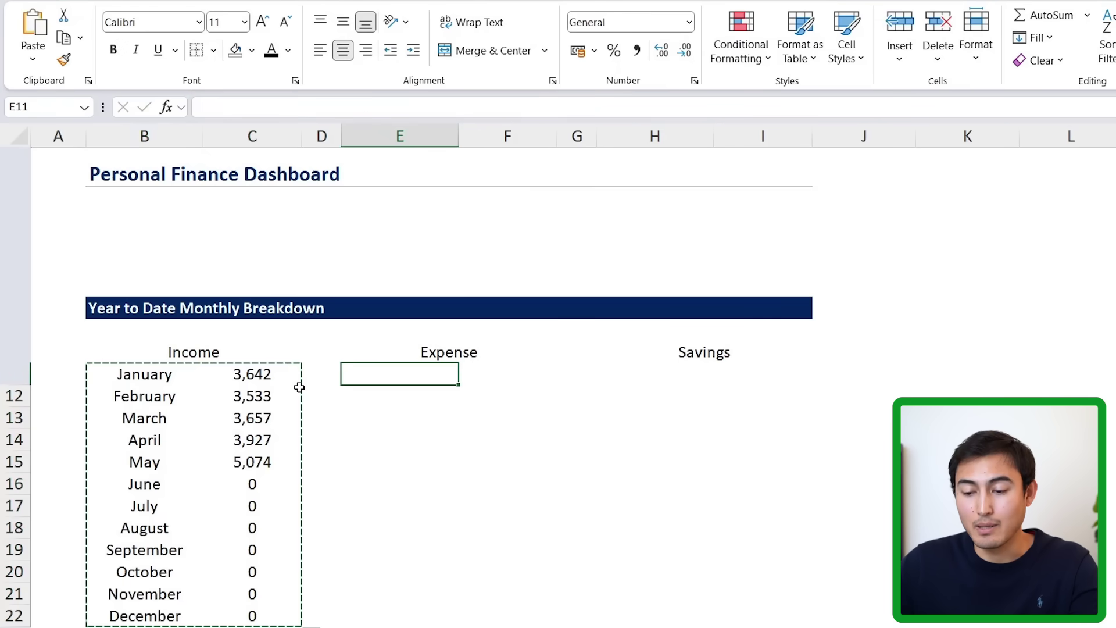
pyautogui.hotkey('ctrl', 'v')
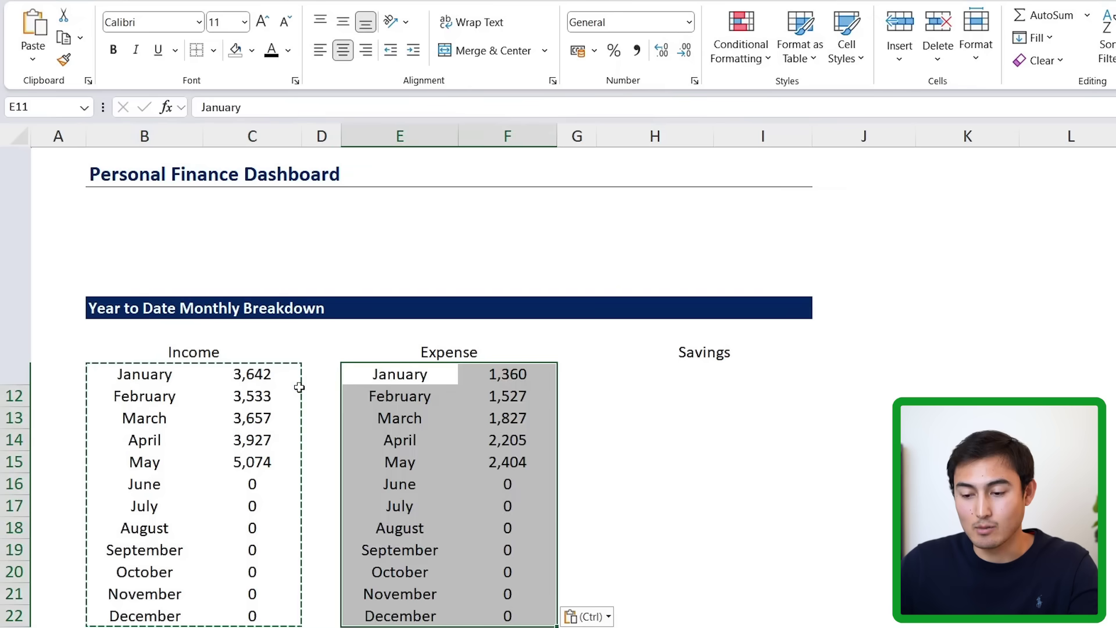
pyautogui.press('Right')
pyautogui.press('Right')
pyautogui.press('Right')
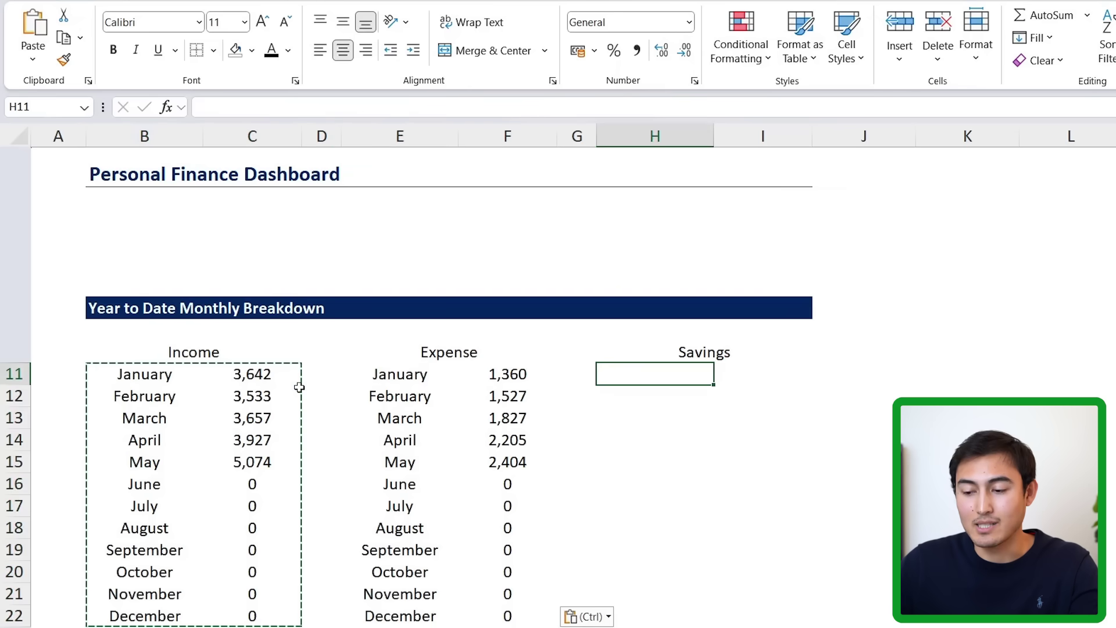
pyautogui.hotkey('ctrl', 'v')
pyautogui.press('Right')
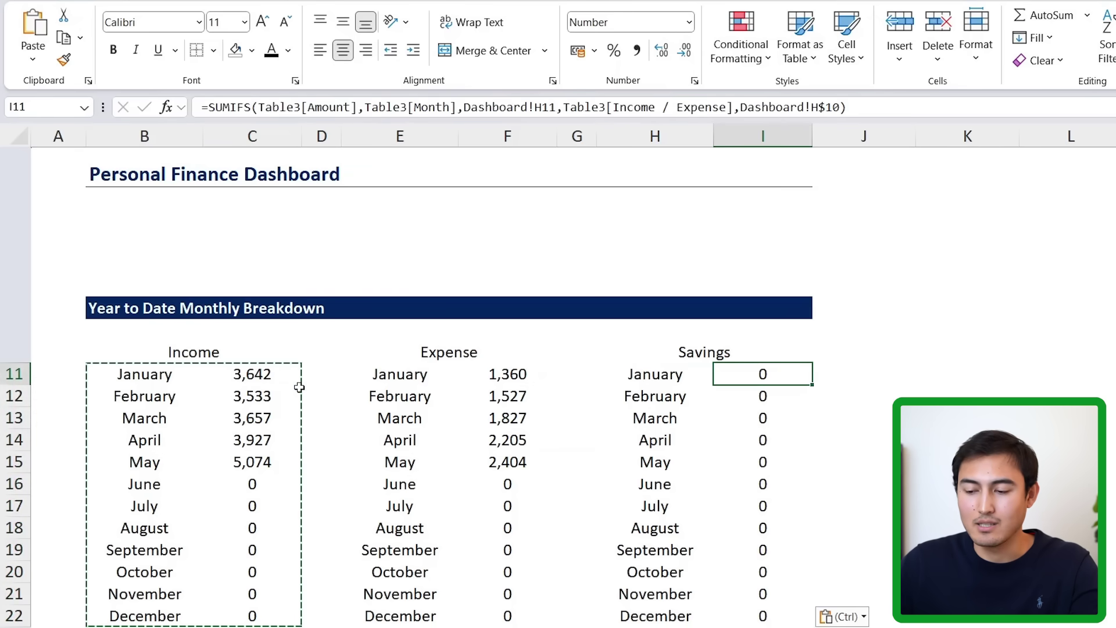
# - Enter =C11-F11 for January savings (2,282) and fill it down to December
pyautogui.write('=')
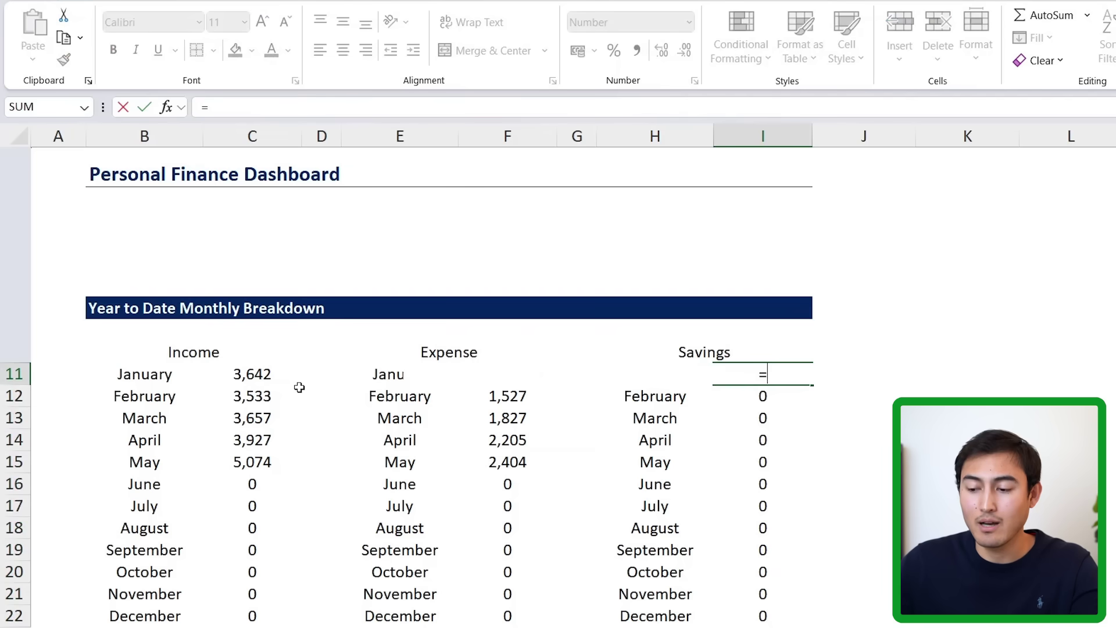
pyautogui.press('Left')
pyautogui.press('Left')
pyautogui.press('Left')
pyautogui.press('Left')
pyautogui.press('Left')
pyautogui.press('Left')
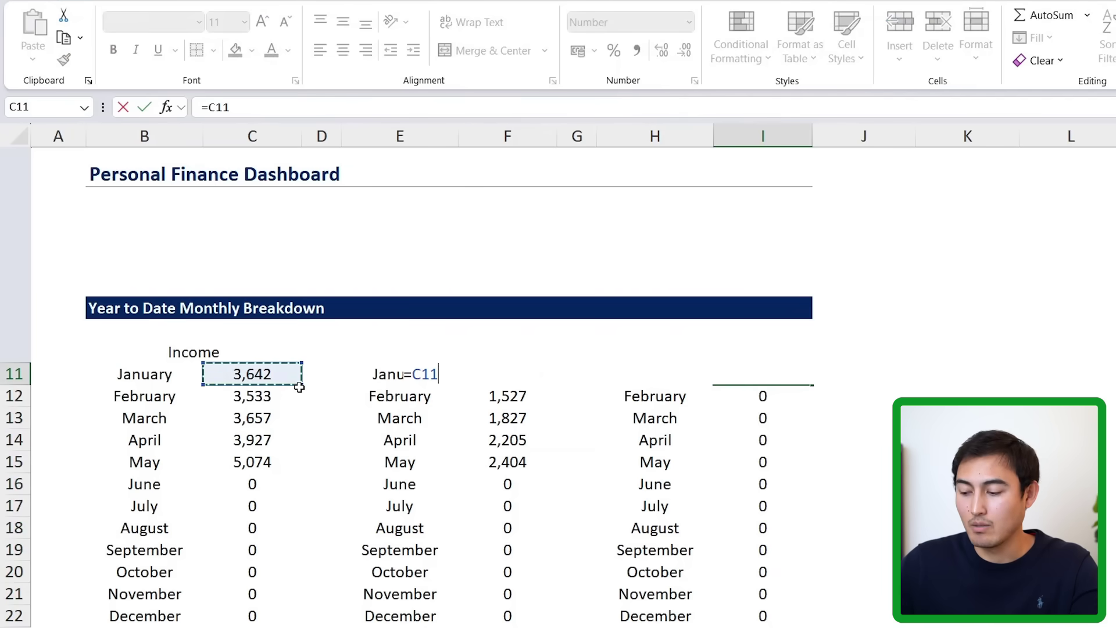
pyautogui.write('-')
pyautogui.press('Left')
pyautogui.press('Left')
pyautogui.press('Left')
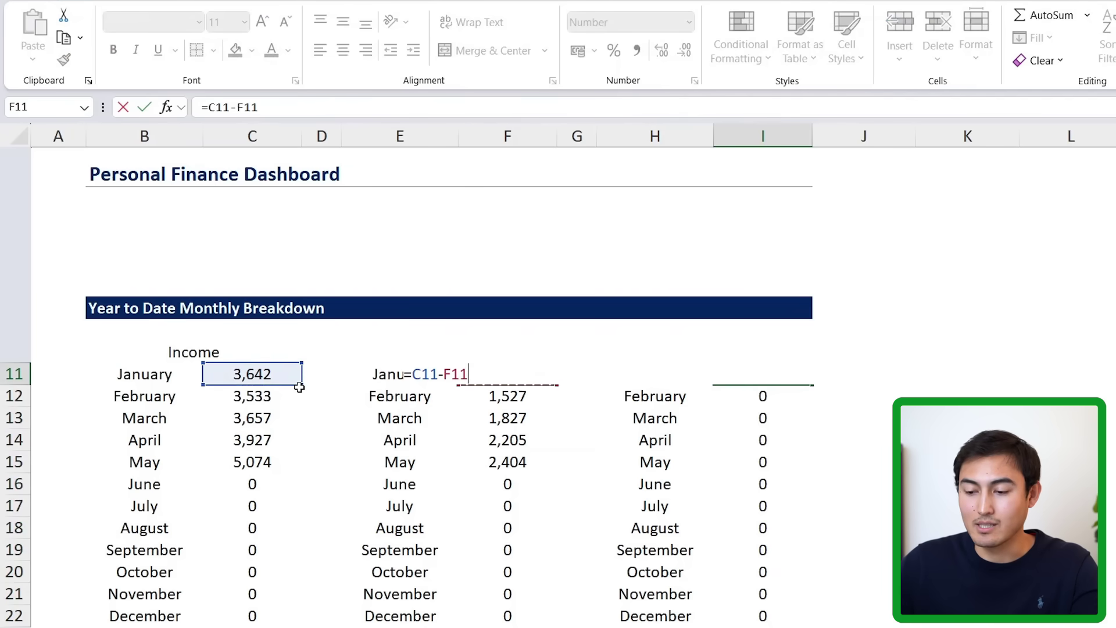
pyautogui.press('Return')
pyautogui.press('Up')
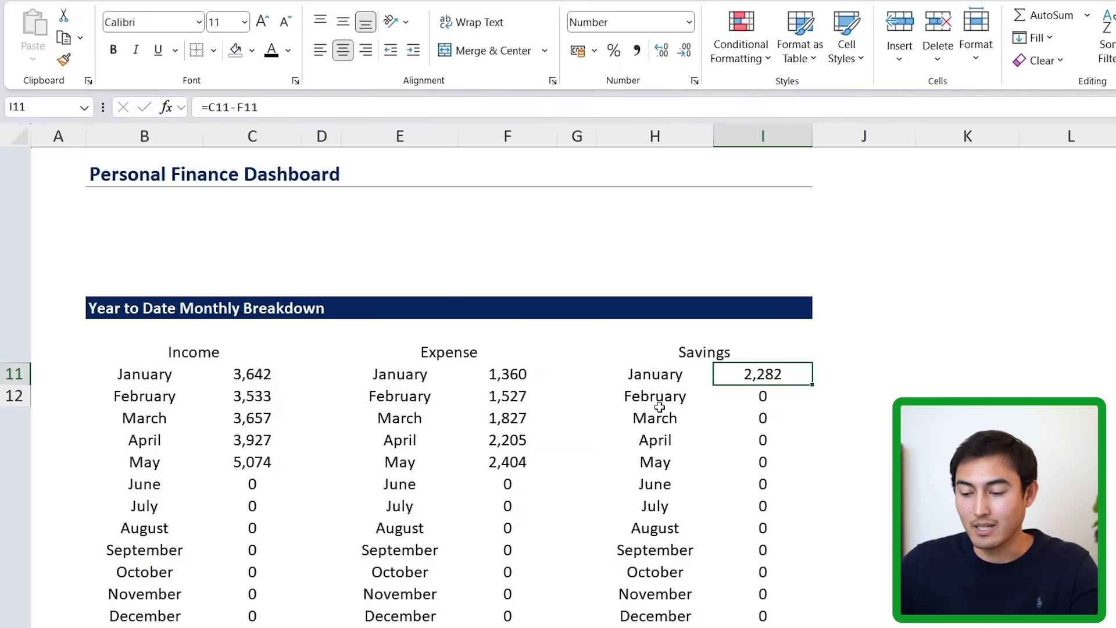
pyautogui.doubleClick(812, 385)
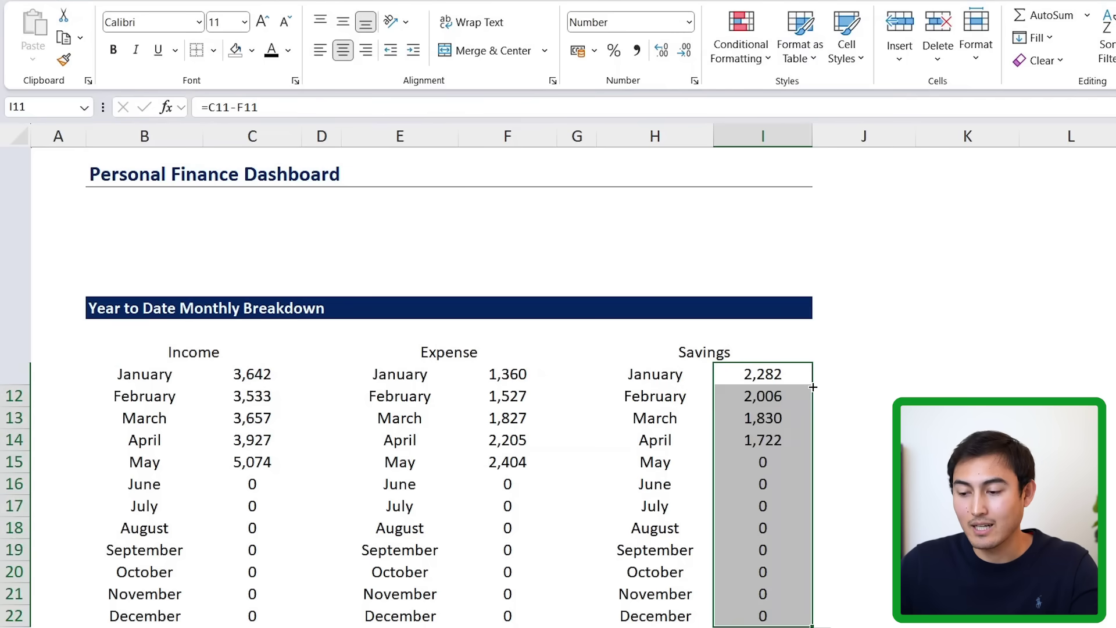
pyautogui.scroll(-1, 549, 374)
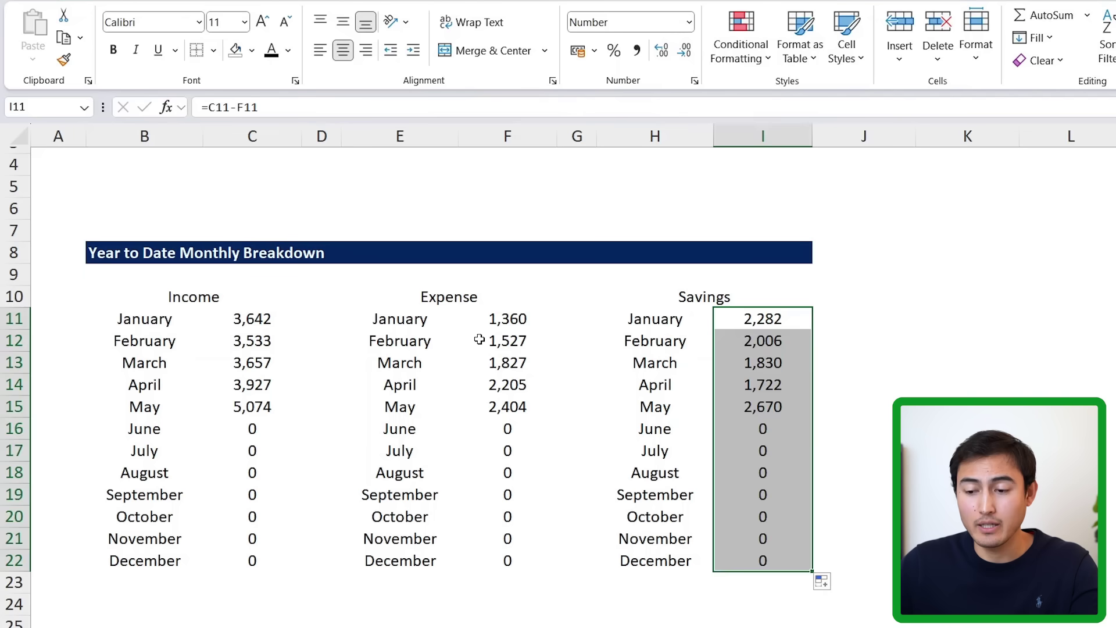
pyautogui.doubleClick(479, 339)
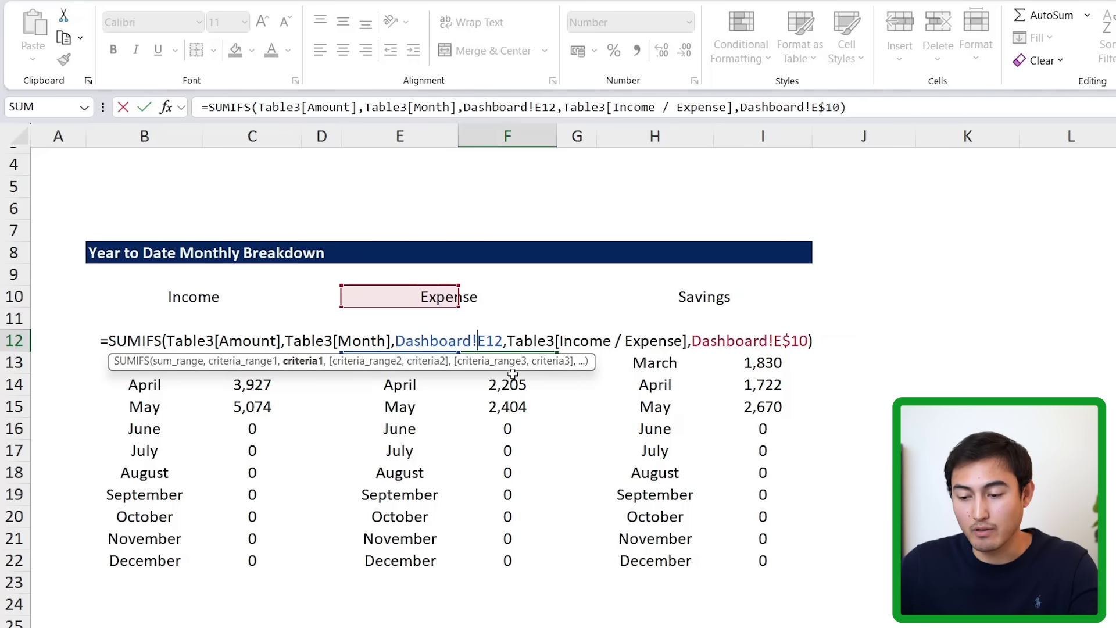
pyautogui.moveTo(511, 371); pyautogui.dragTo(695, 460)
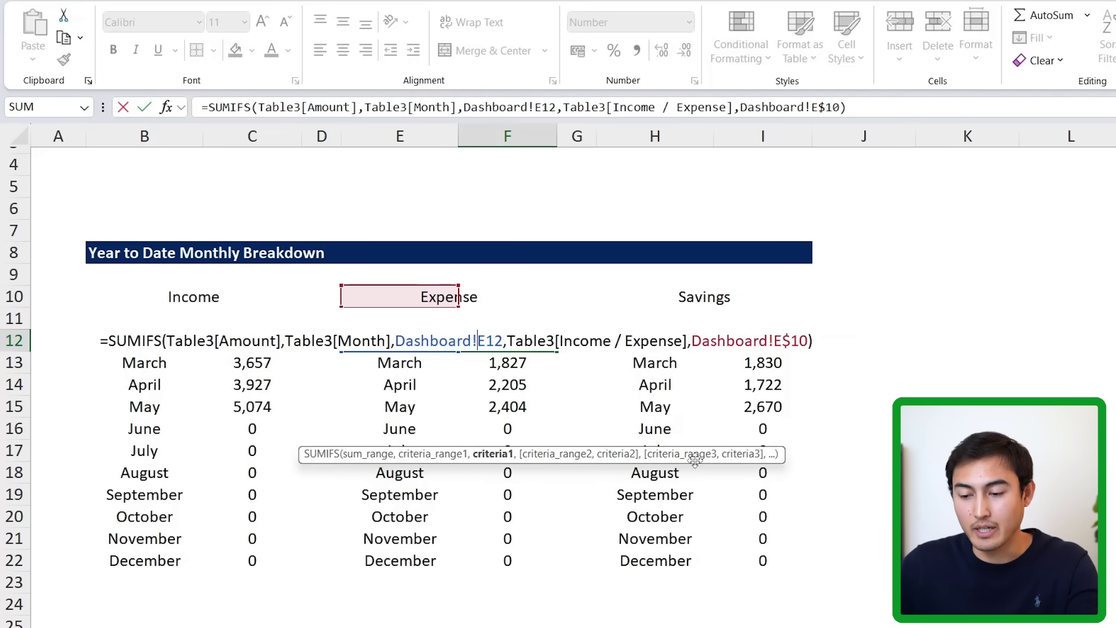
pyautogui.hotkey('ctrl', 'Return')
pyautogui.press('Left')
pyautogui.press('Left')
pyautogui.press('Left')
pyautogui.press('Left')
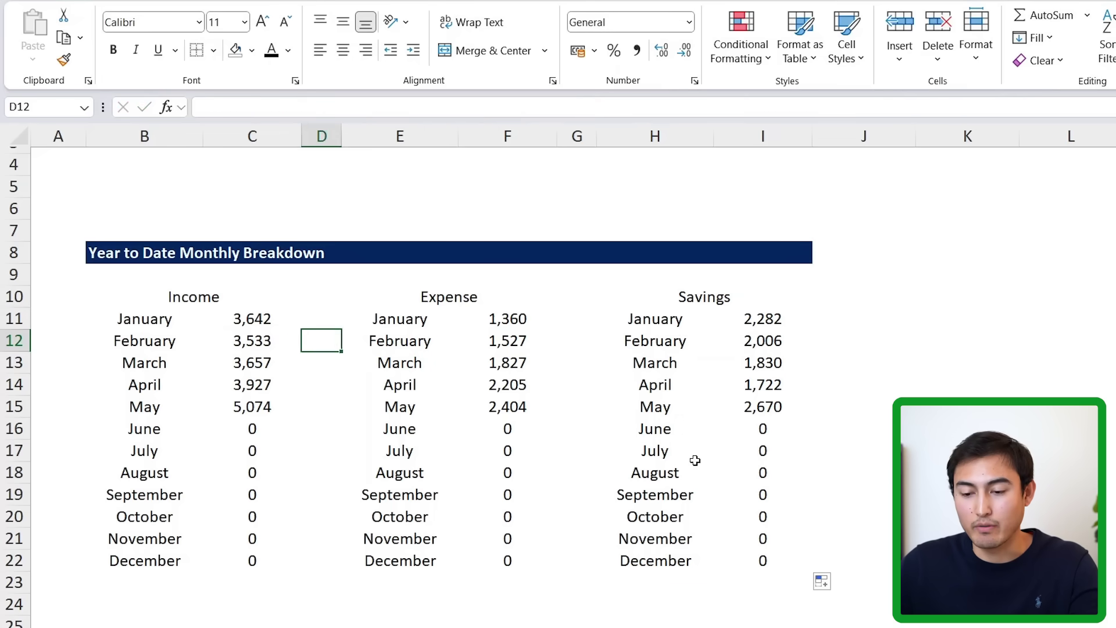
pyautogui.press('Up')
pyautogui.press('Up')
pyautogui.hotkey('shift', 'Right')
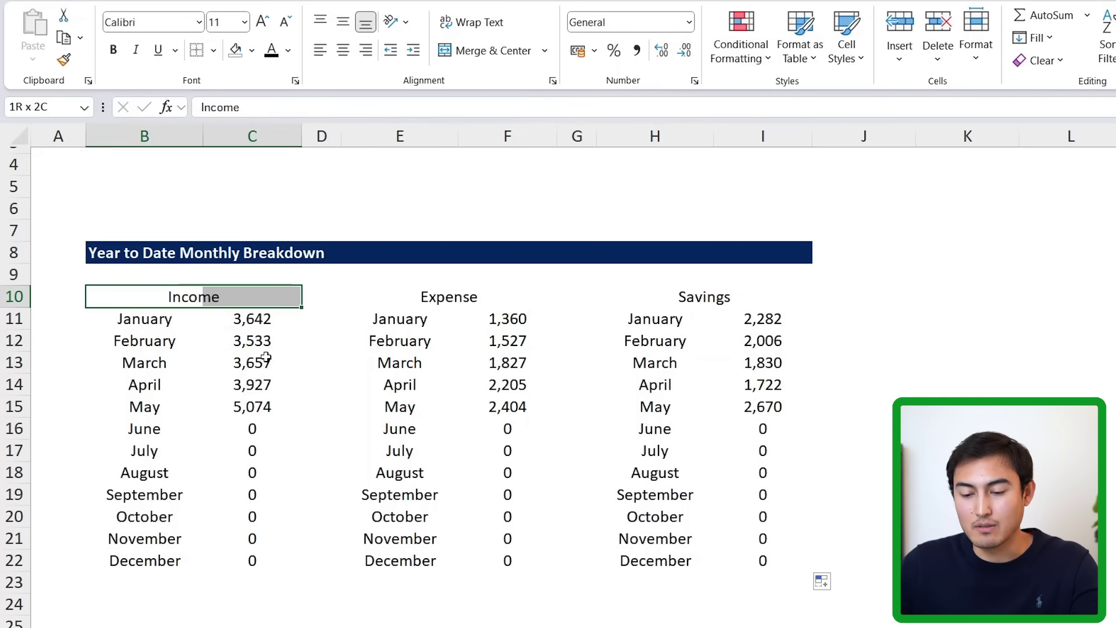
# - Give the Income header a green fill with white text
pyautogui.click(253, 52)
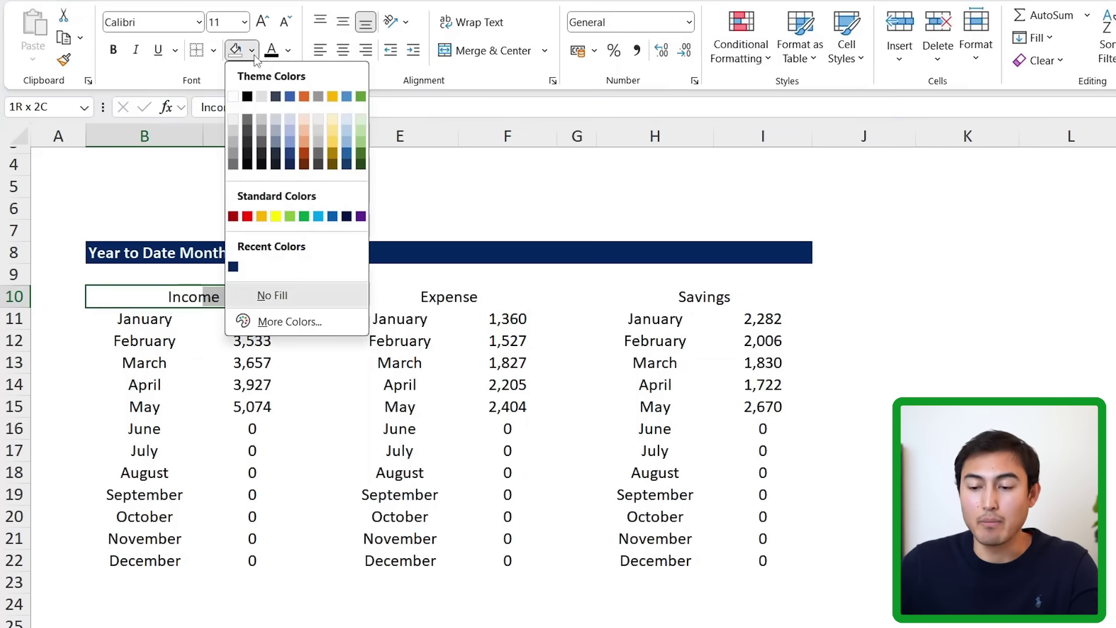
pyautogui.click(303, 216)
pyautogui.click(287, 51)
pyautogui.click(270, 123)
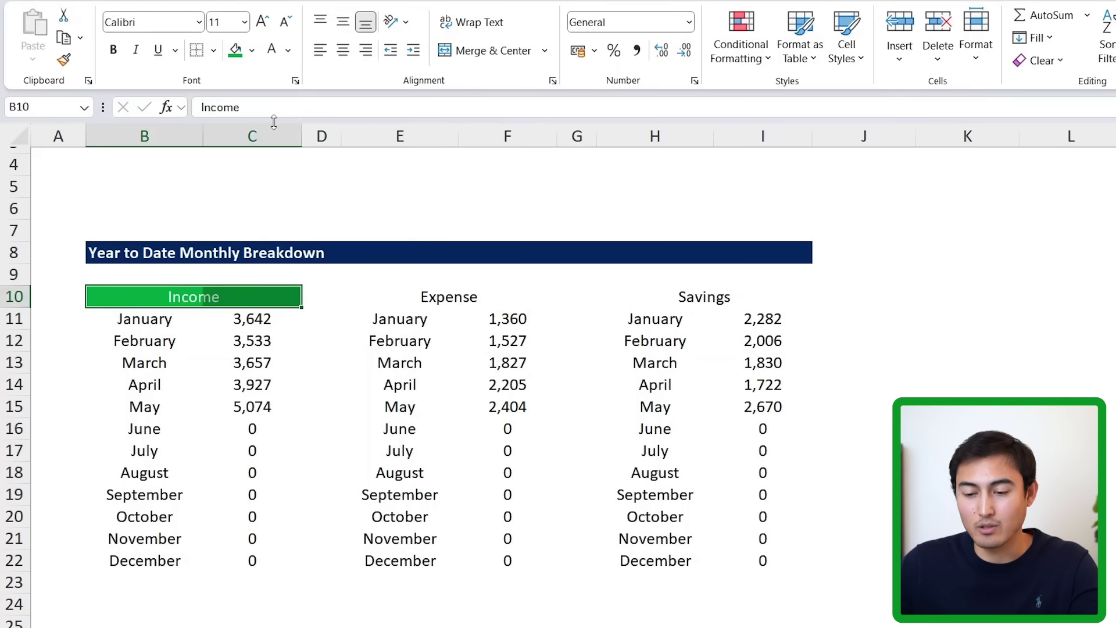
# - Select the Expense and Savings headers so they get the same header styling
pyautogui.click(375, 299)
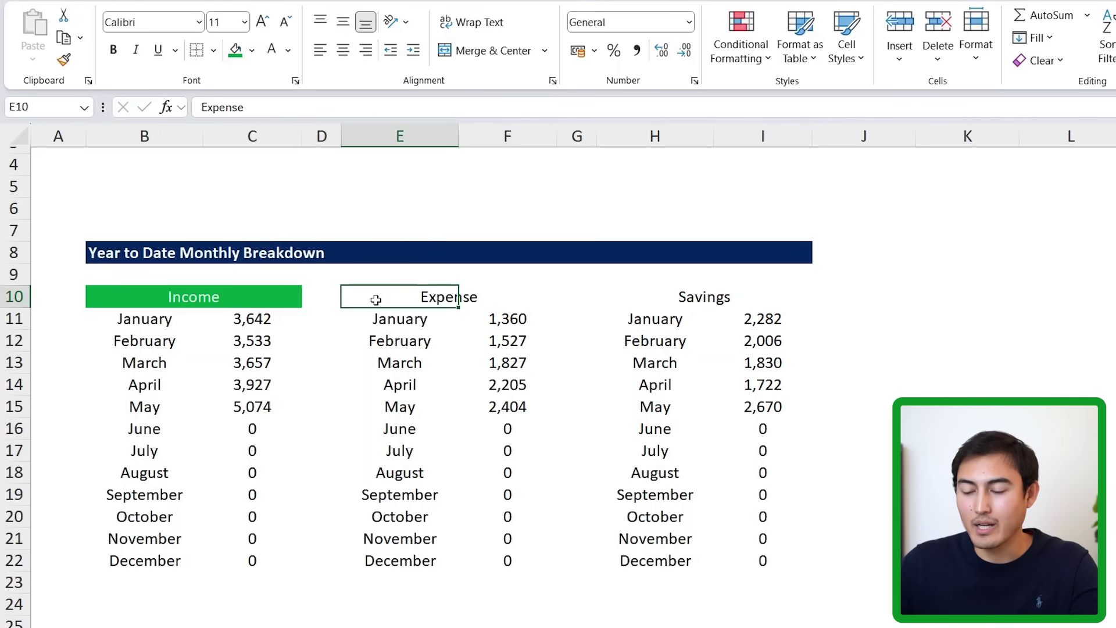
pyautogui.press('Left')
pyautogui.press('Left')
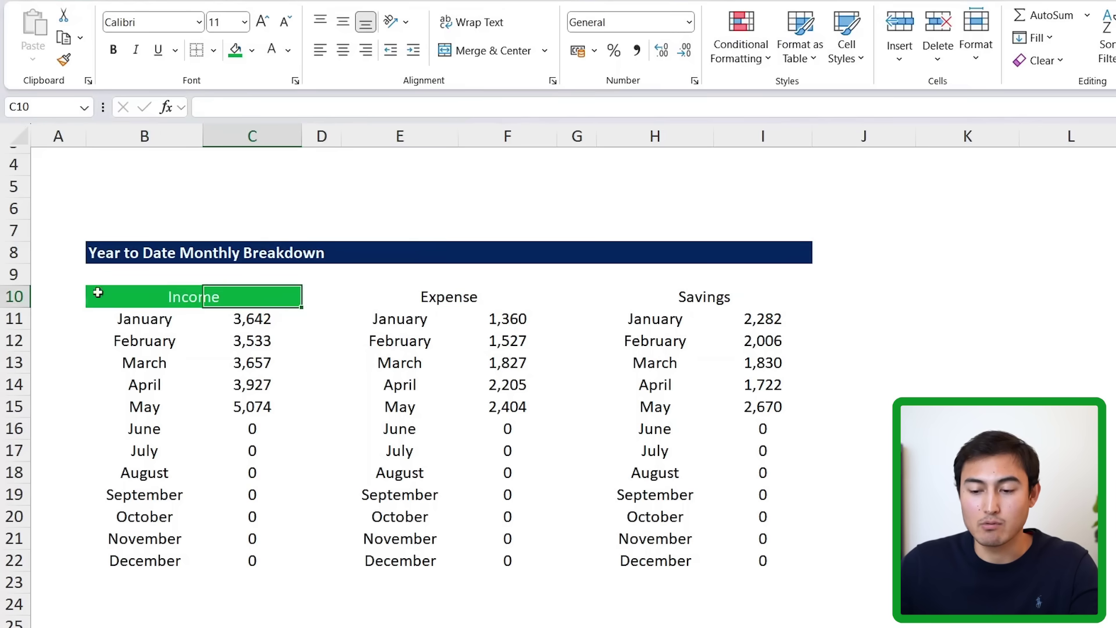
pyautogui.press('Left')
pyautogui.press('Right')
pyautogui.press('Right')
pyautogui.press('Right')
pyautogui.hotkey('shift', 'Right')
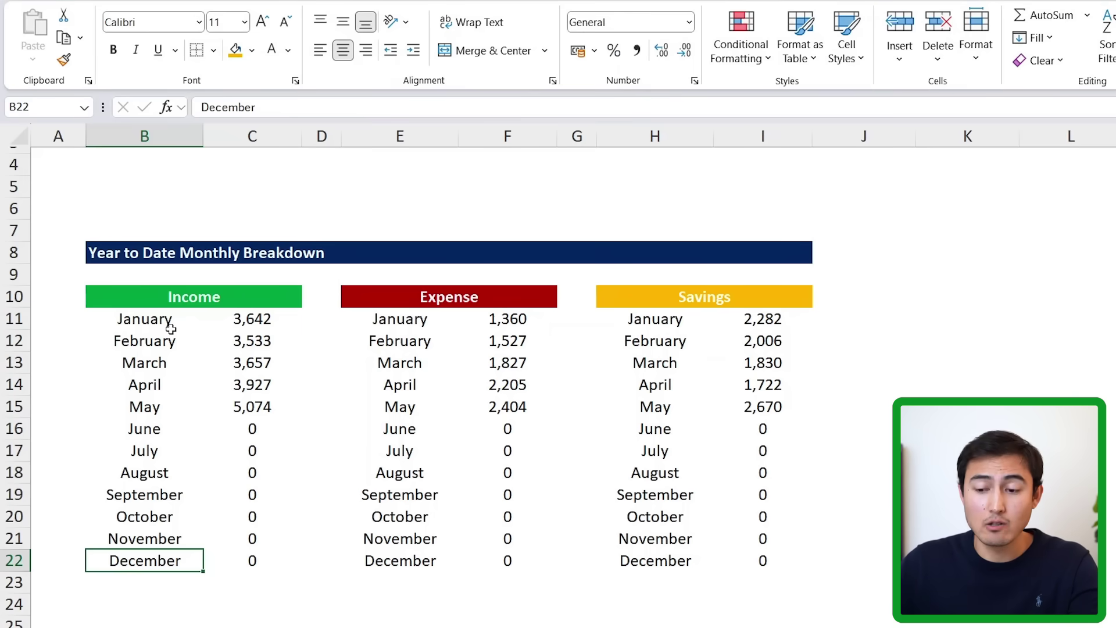
# - Add a 'Total' label in B23, just below December in the Income table
pyautogui.press('Down')
pyautogui.write('Total')
pyautogui.press('Tab')
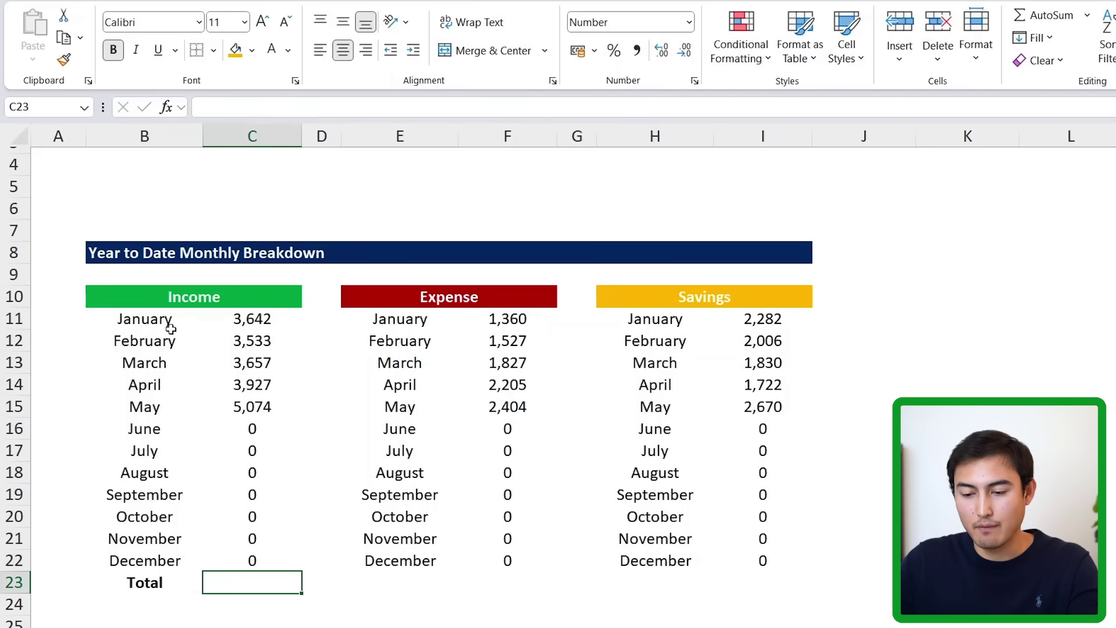
# - Sum the Income column into a Total of 19,833 and label the next row 'Average'
pyautogui.hotkey('alt', '=')
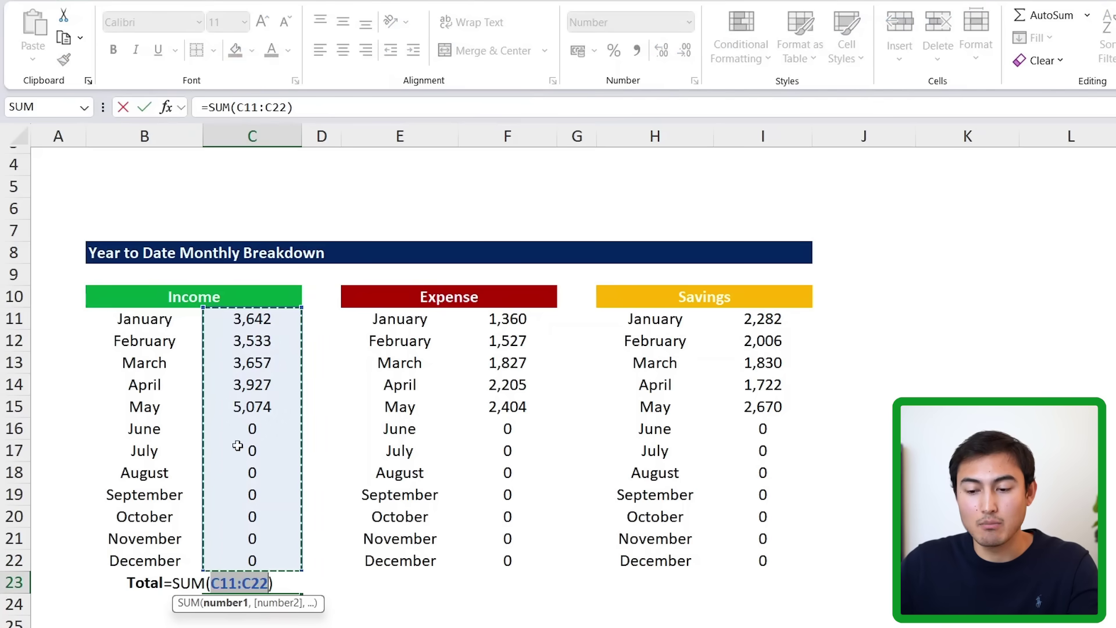
pyautogui.press('Return')
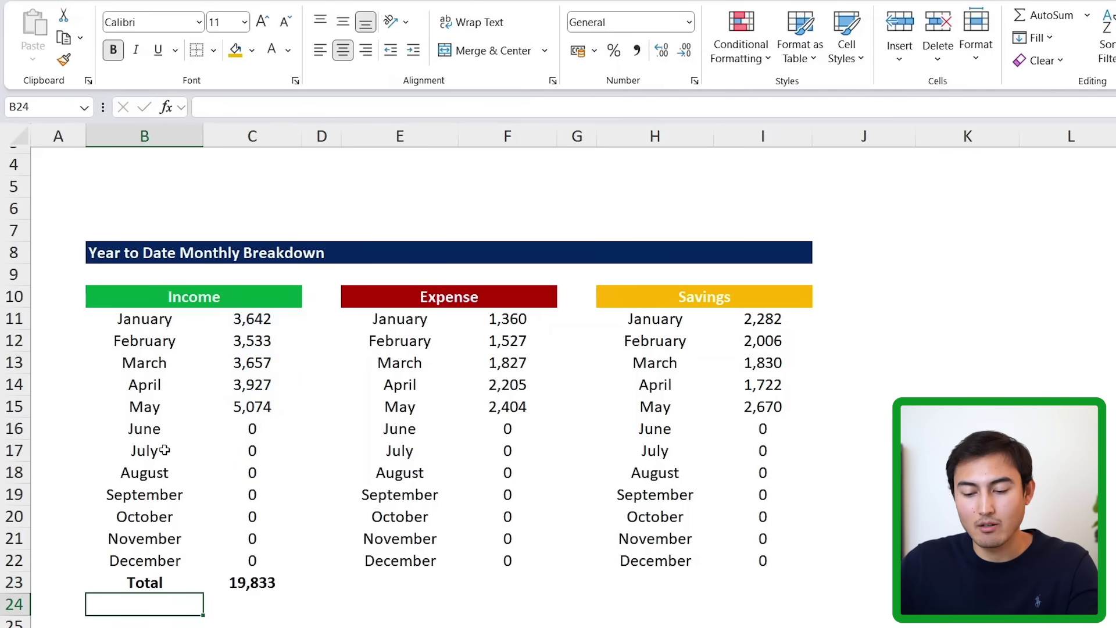
pyautogui.write('Average')
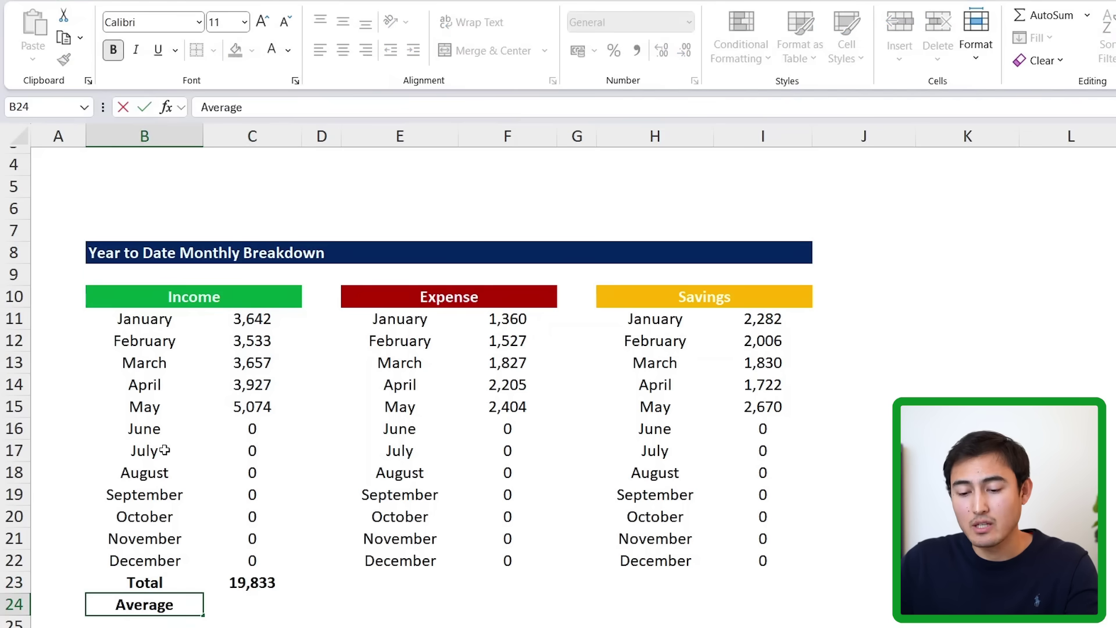
pyautogui.press('Tab')
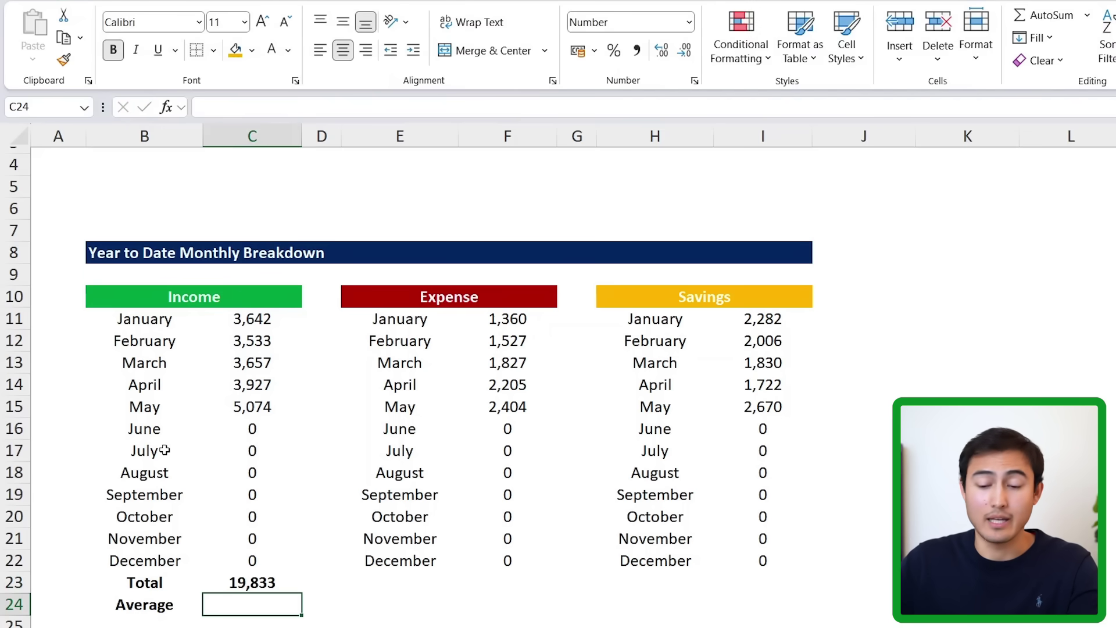
# - Enter =AVERAGE(C11:C22) in C24 to show a monthly Income average of 1,653
pyautogui.write('=aver')
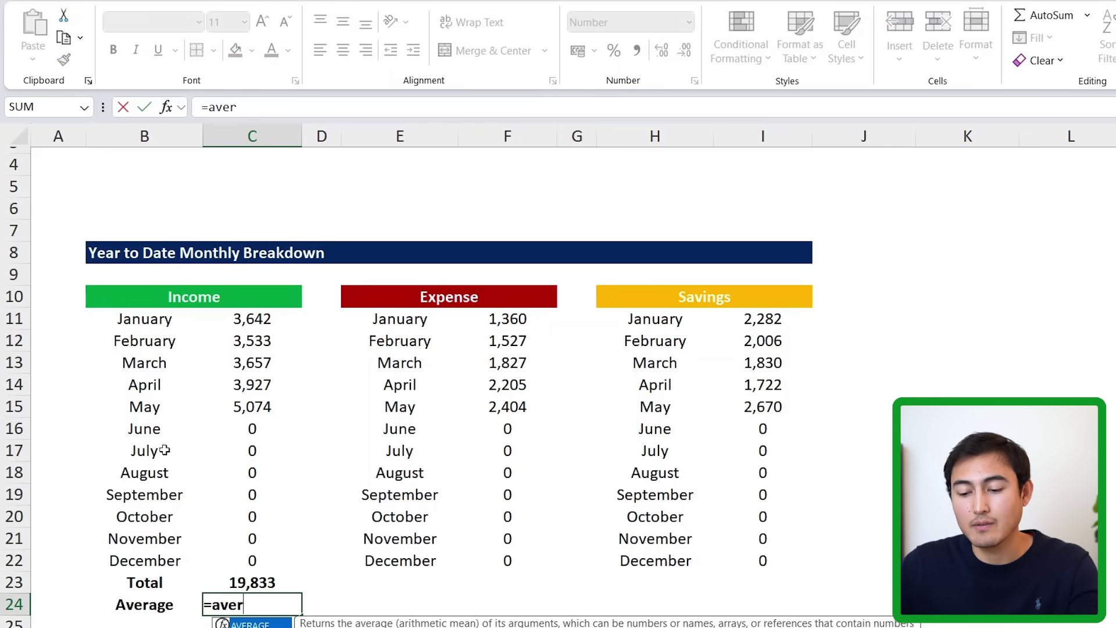
pyautogui.press('Tab')
pyautogui.press('Up')
pyautogui.press('Up')
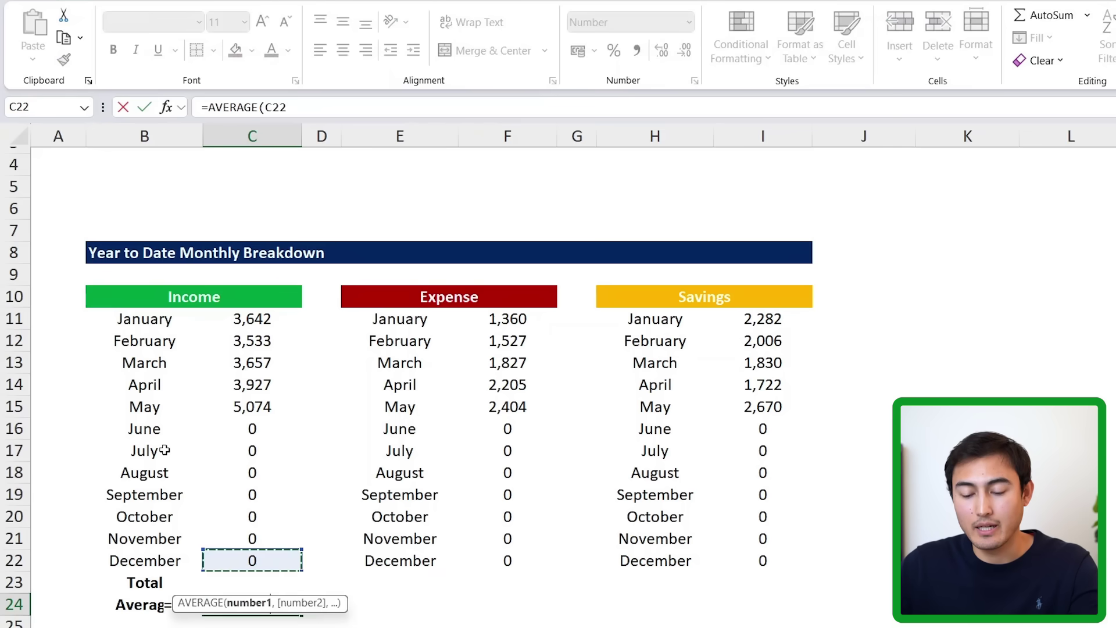
pyautogui.hotkey('shift', 'Up')
pyautogui.hotkey('shift', 'Up')
pyautogui.hotkey('shift', 'Up')
pyautogui.hotkey('shift', 'Up')
pyautogui.hotkey('shift', 'Up')
pyautogui.hotkey('shift', 'Up')
pyautogui.hotkey('shift', 'Up')
pyautogui.hotkey('shift', 'Up')
pyautogui.hotkey('shift', 'Up')
pyautogui.hotkey('shift', 'Up')
pyautogui.hotkey('shift', 'Up')
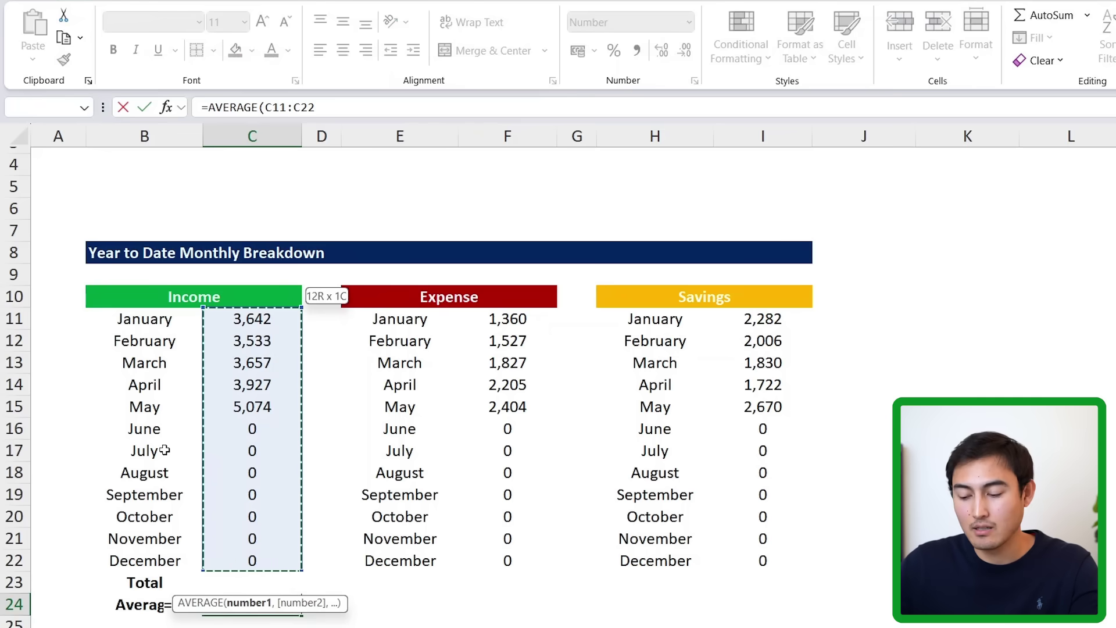
pyautogui.write(')')
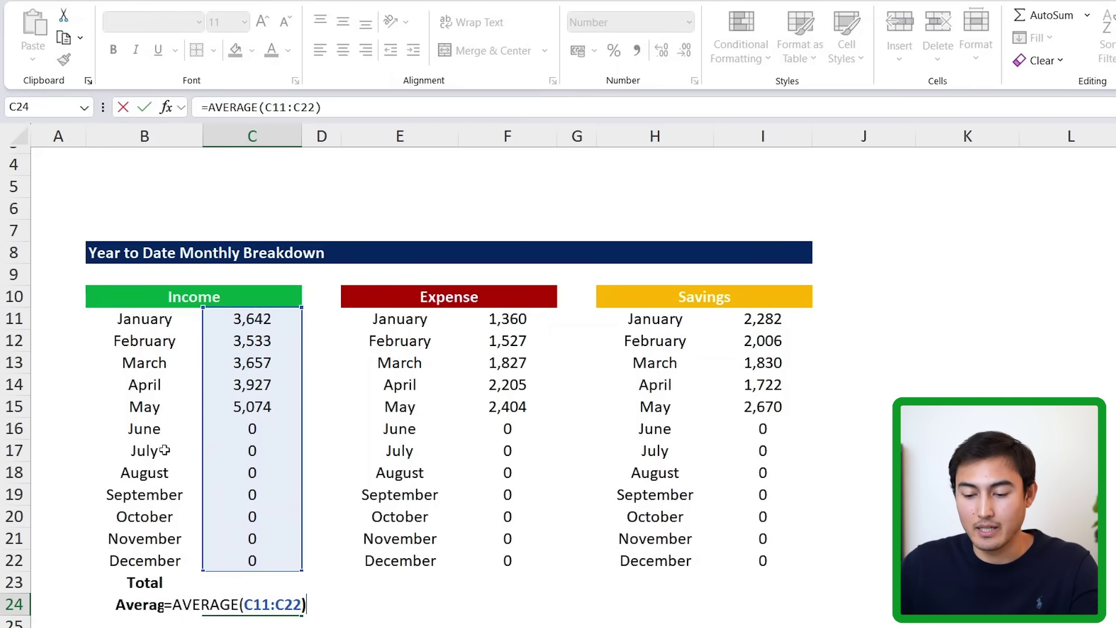
pyautogui.press('Return')
# - Change the C24 formula to =AVERAGEIF(C11:C22,">0") so the Income average becomes 3,967
pyautogui.scroll(-1, 207, 495)
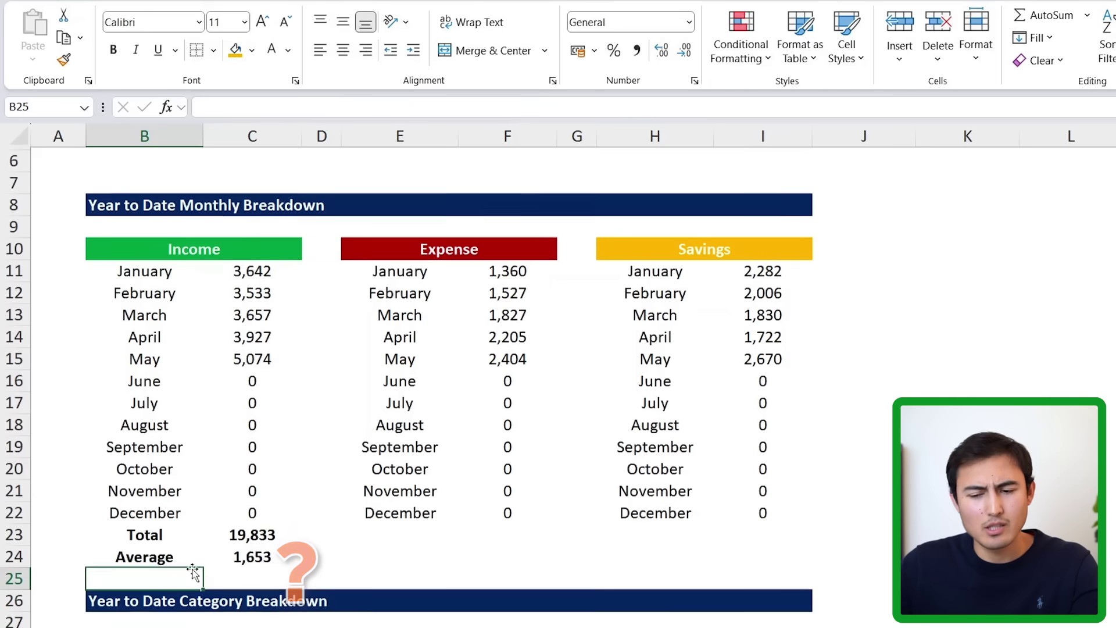
pyautogui.click(163, 559)
pyautogui.click(251, 568)
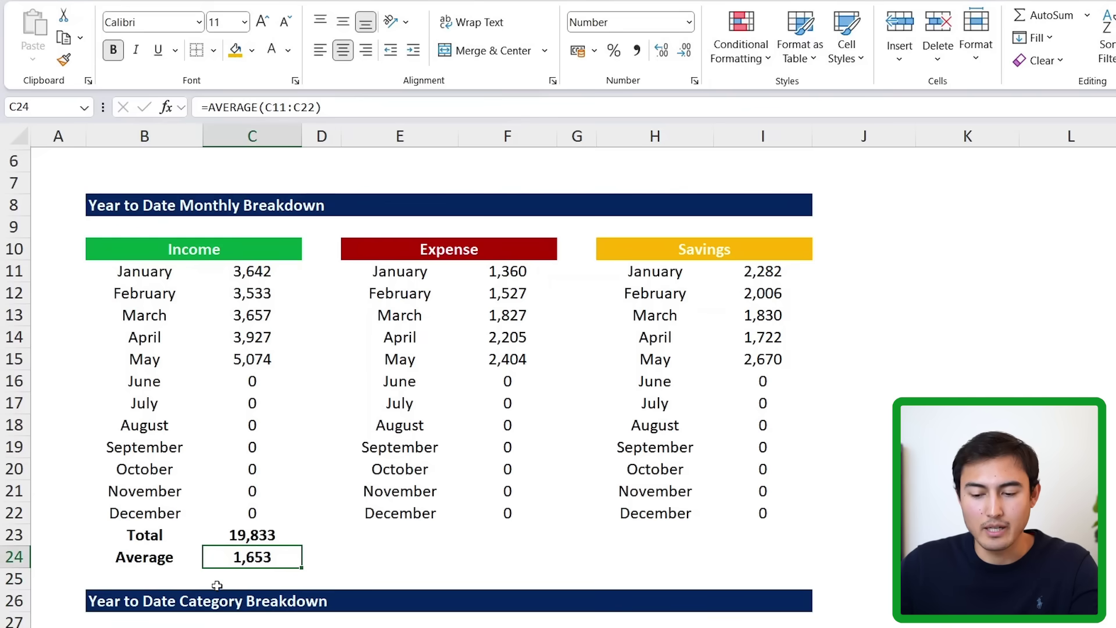
pyautogui.doubleClick(231, 557)
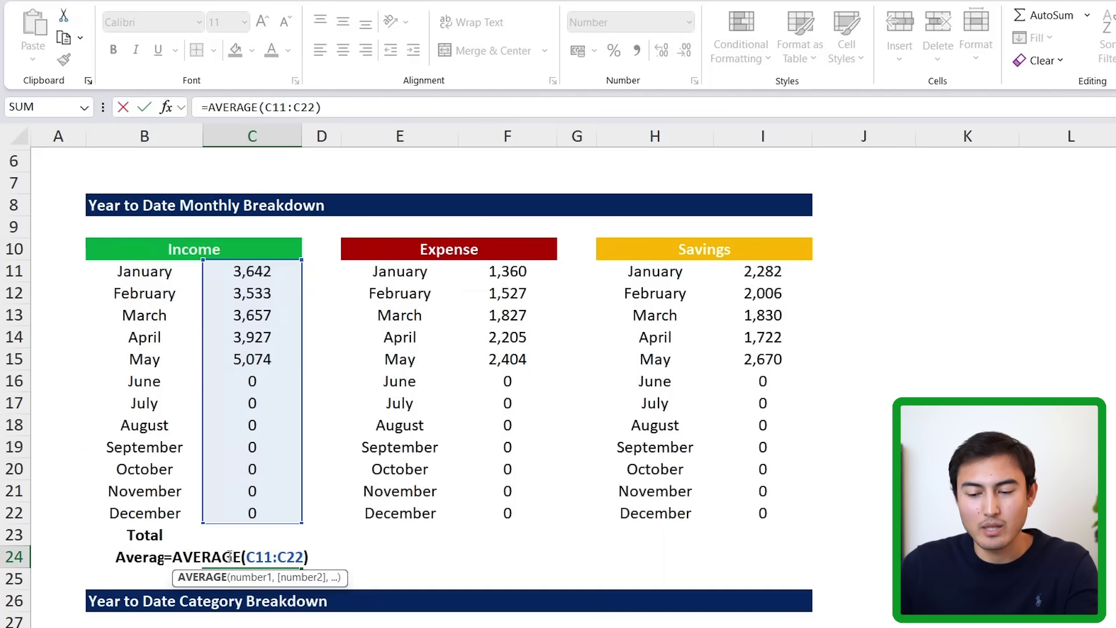
pyautogui.press('Escape')
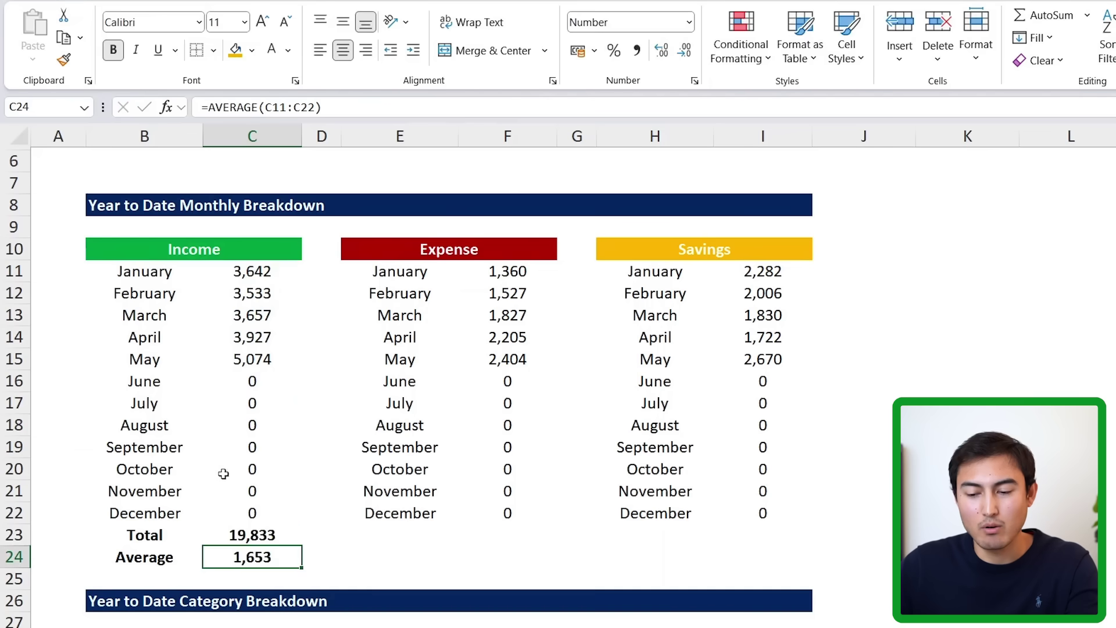
pyautogui.doubleClick(220, 557)
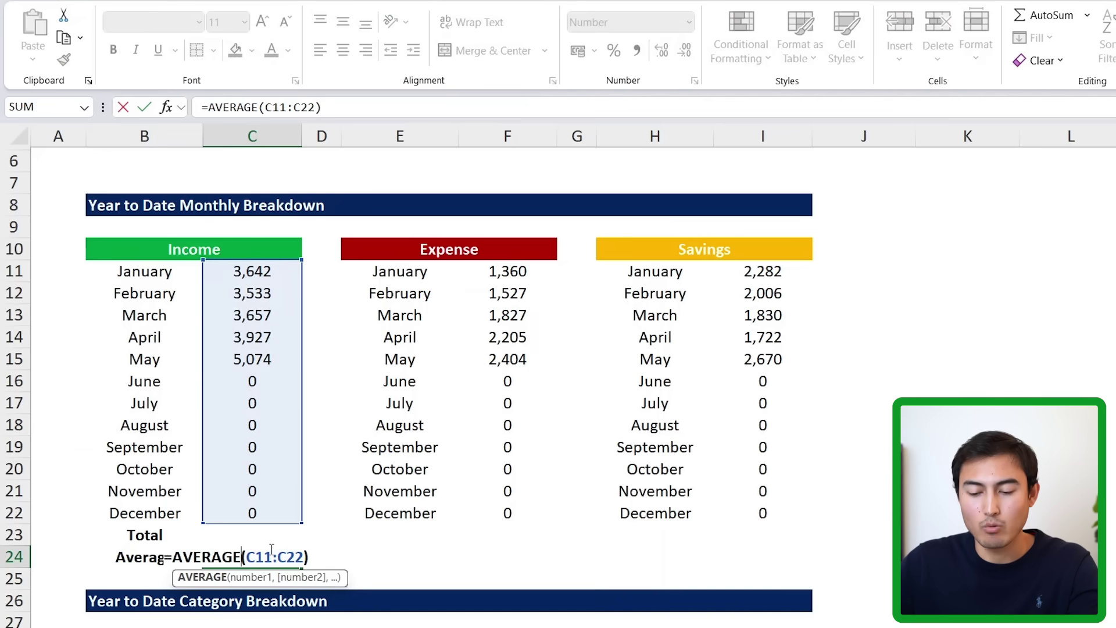
pyautogui.write('if')
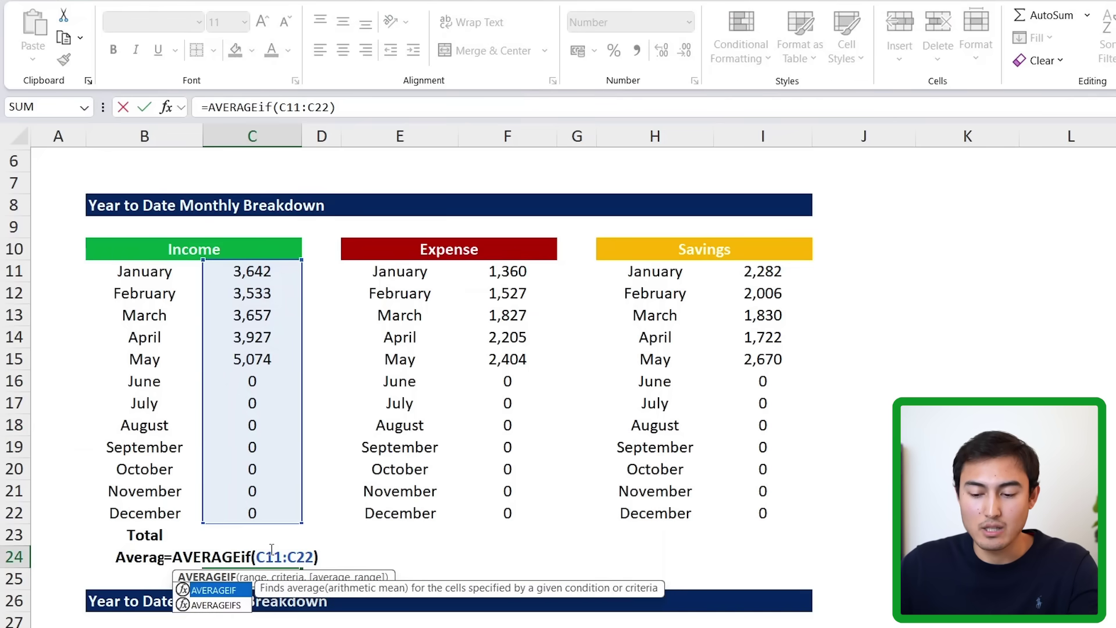
pyautogui.press('BackSpace')
pyautogui.press('BackSpace')
pyautogui.write('IF')
pyautogui.press('Right')
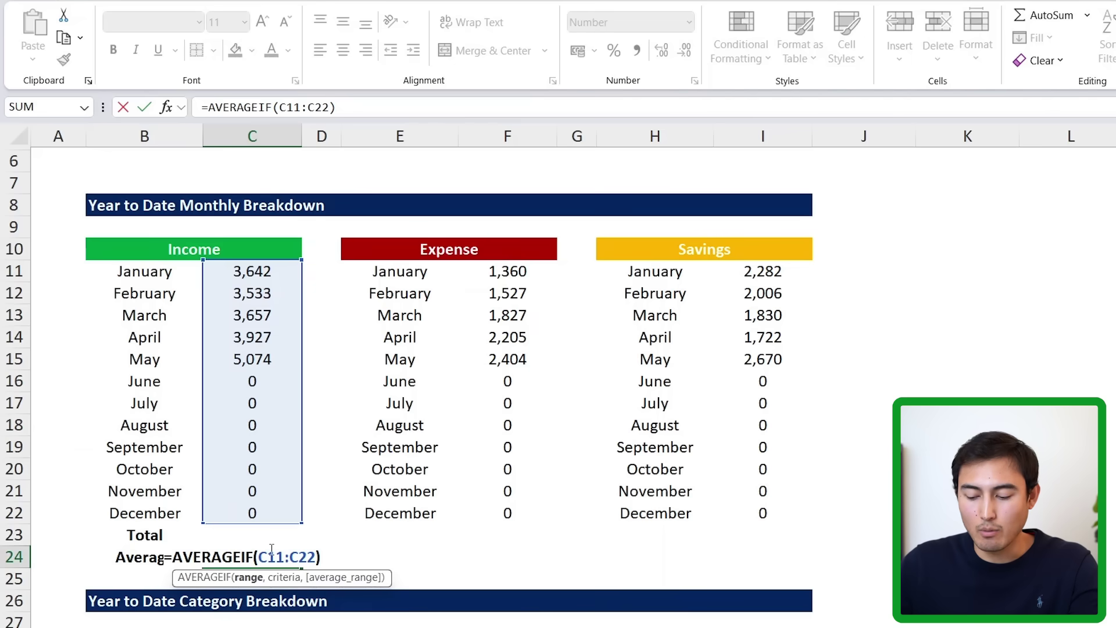
pyautogui.write(',')
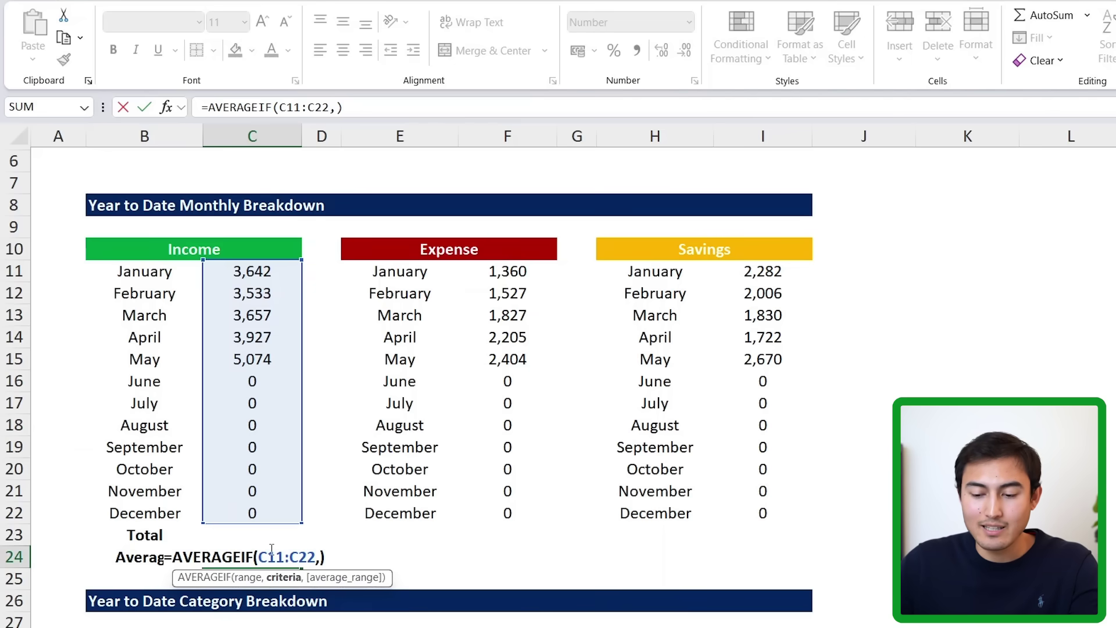
pyautogui.write('">')
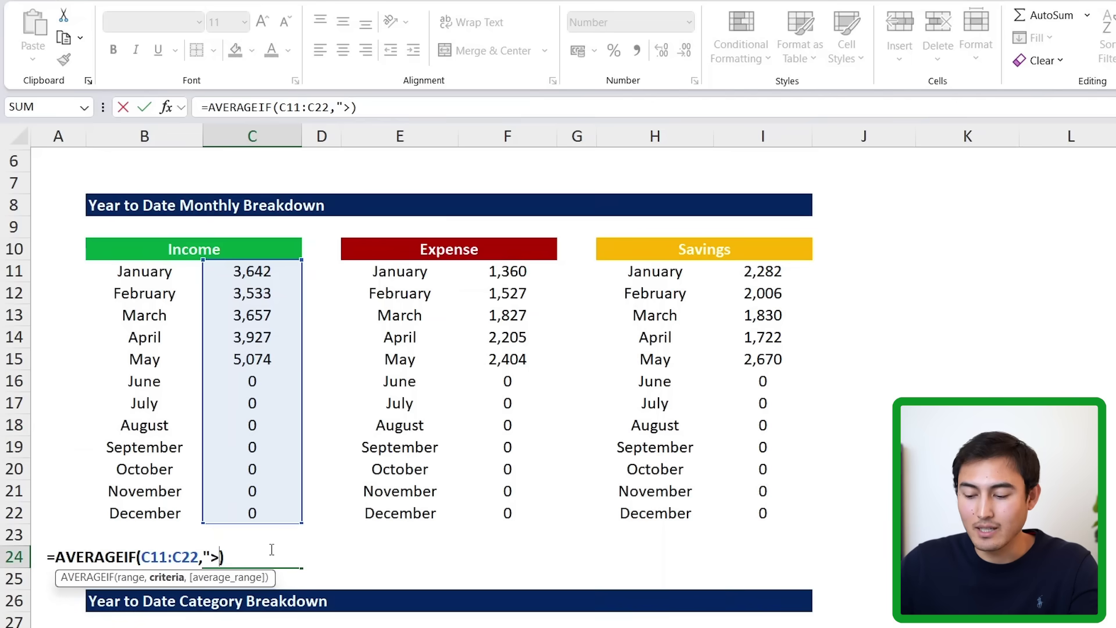
pyautogui.write('0"')
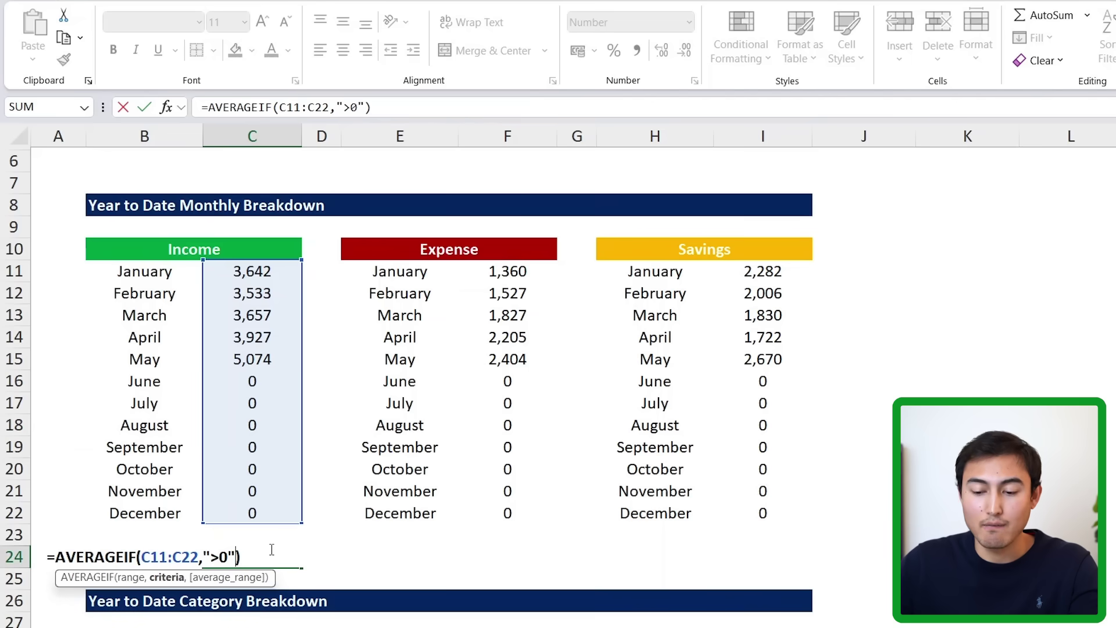
pyautogui.press('Return')
pyautogui.click(271, 550)
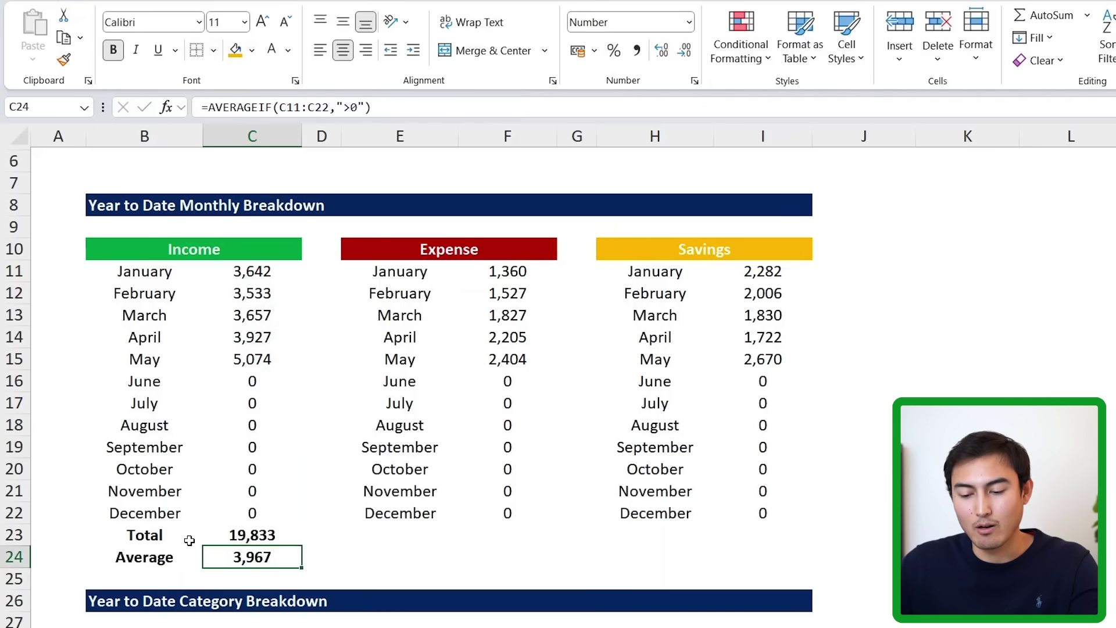
# - Copy the Income Total and Average rows (B23:C24) under the Expense and Savings tables
pyautogui.click(189, 541)
pyautogui.hotkey('shift', 'Right')
pyautogui.hotkey('shift', 'Down')
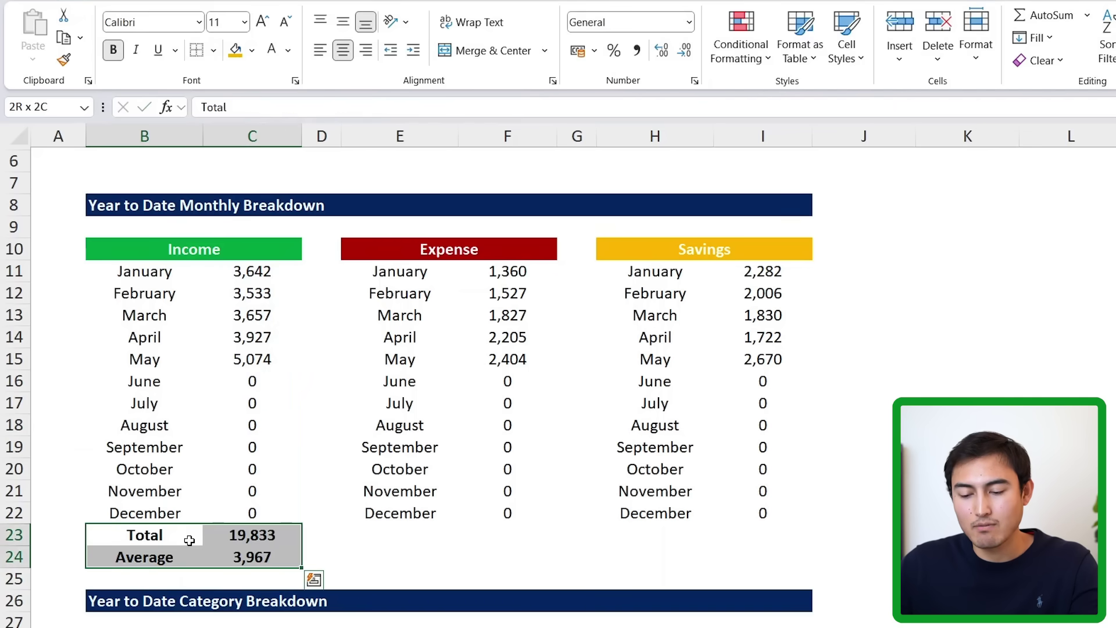
pyautogui.hotkey('ctrl', 'c')
pyautogui.press('Right')
pyautogui.press('Right')
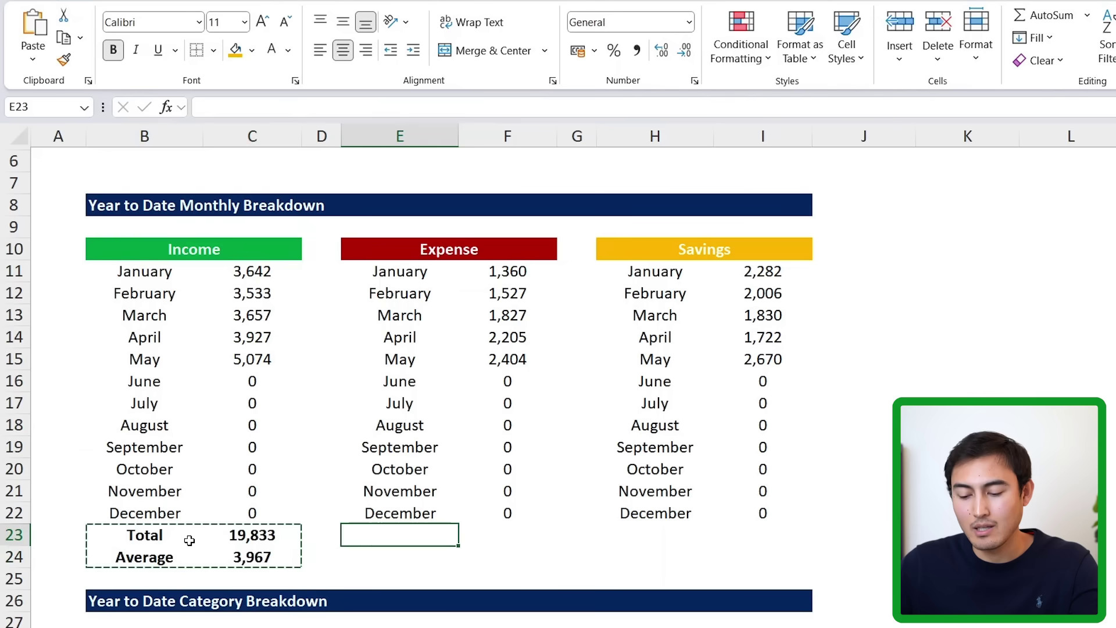
pyautogui.hotkey('ctrl', 'v')
pyautogui.press('Right')
pyautogui.press('Right')
pyautogui.press('Right')
pyautogui.hotkey('ctrl', 'v')
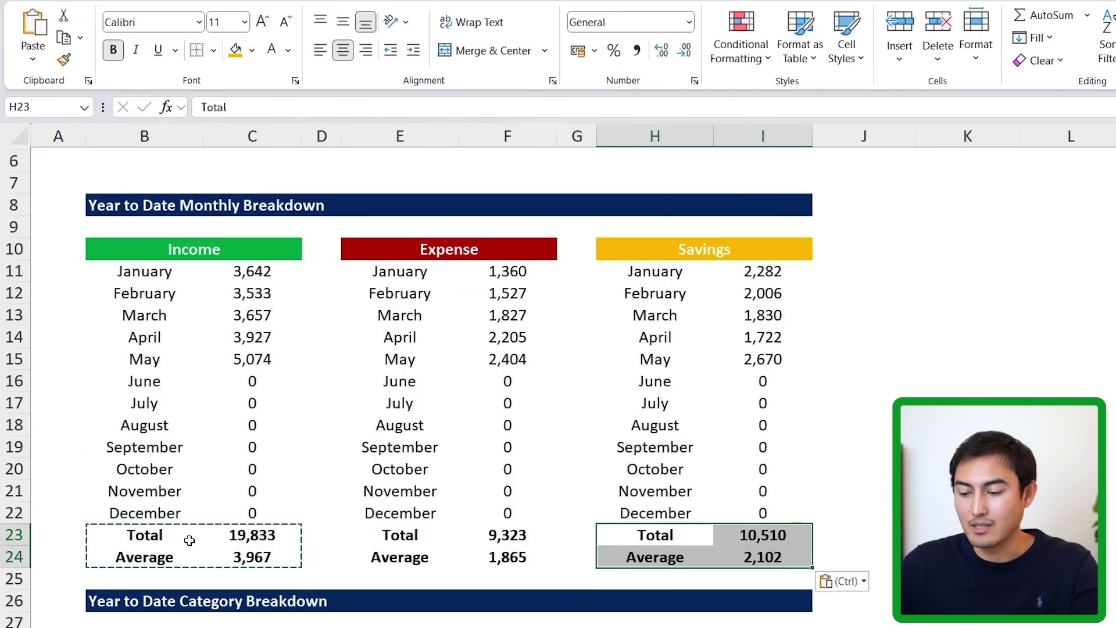
pyautogui.press('Right')
pyautogui.press('Down')
# - Check the Savings average formula in I24 and return to the Income Total label
pyautogui.press('F2')
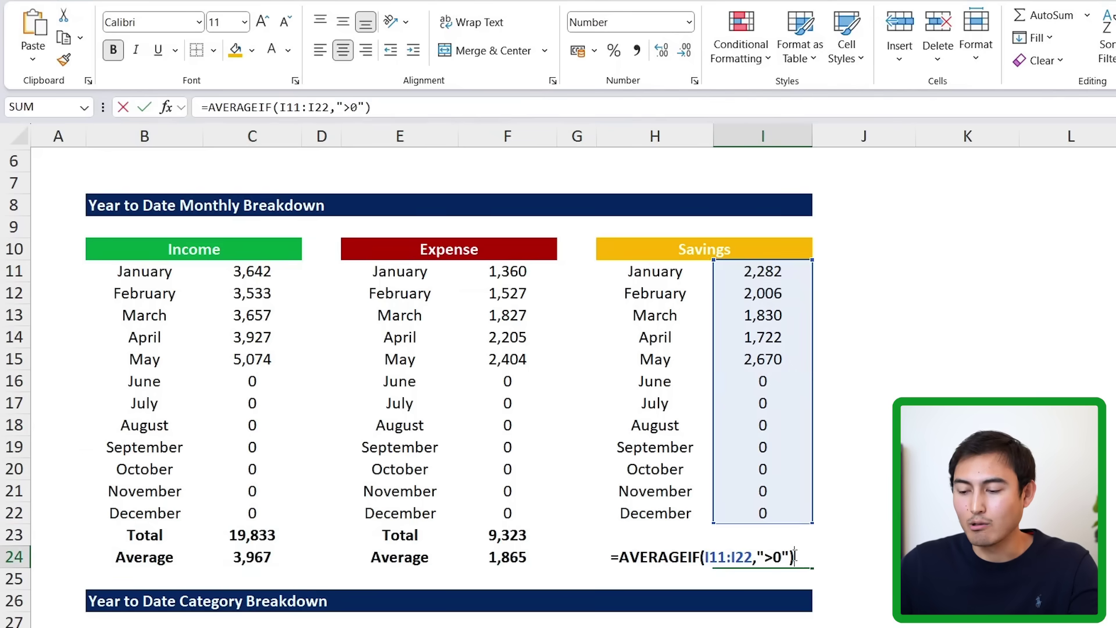
pyautogui.press('Escape')
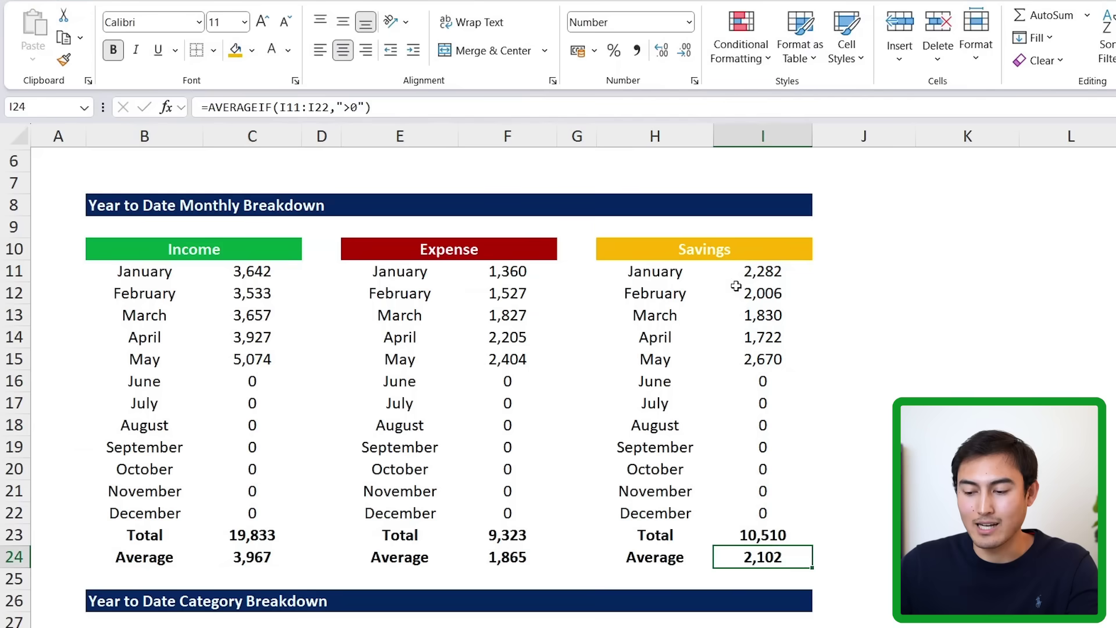
pyautogui.press('Up')
pyautogui.press('Left')
pyautogui.press('Left')
pyautogui.press('Left')
pyautogui.press('Left')
pyautogui.press('Left')
pyautogui.press('Left')
pyautogui.press('Left')
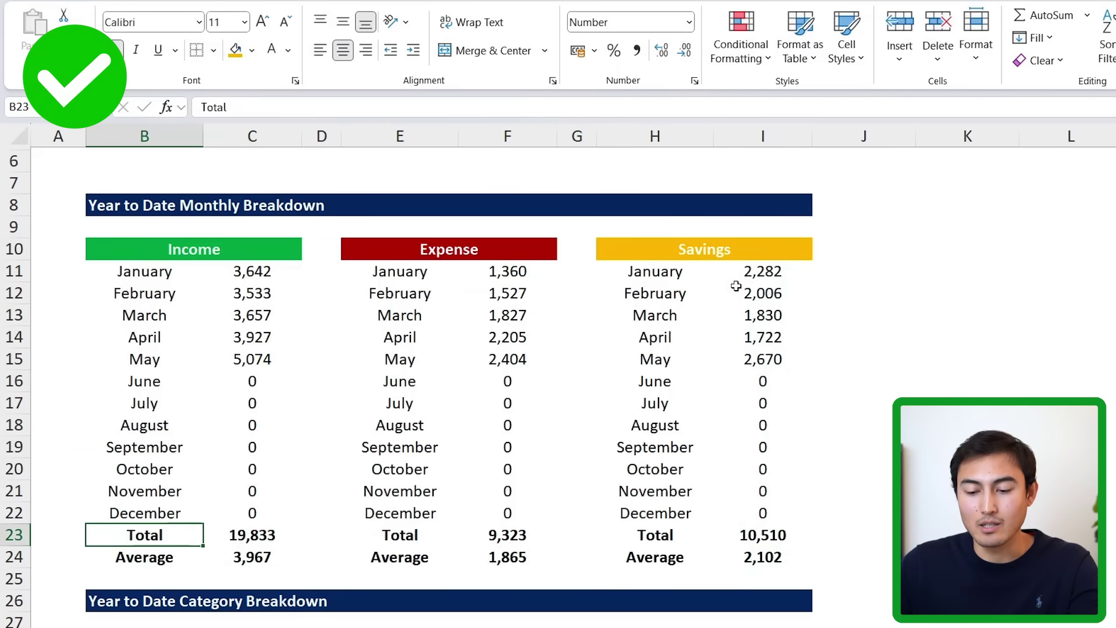
pyautogui.hotkey('shift', 'Down')
pyautogui.press('Up')
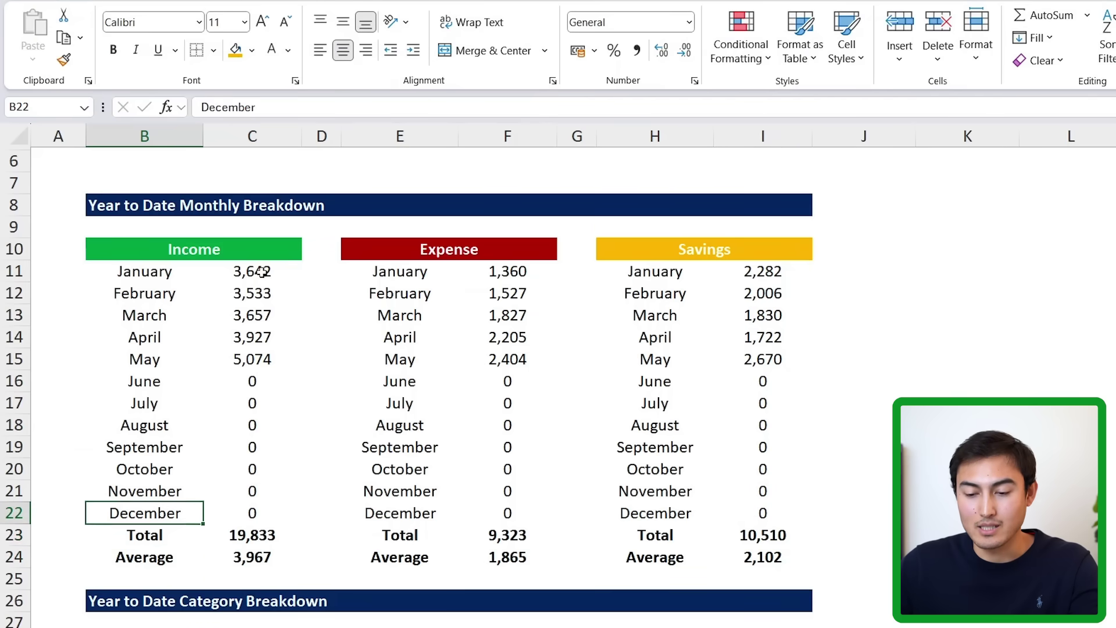
pyautogui.press('Down')
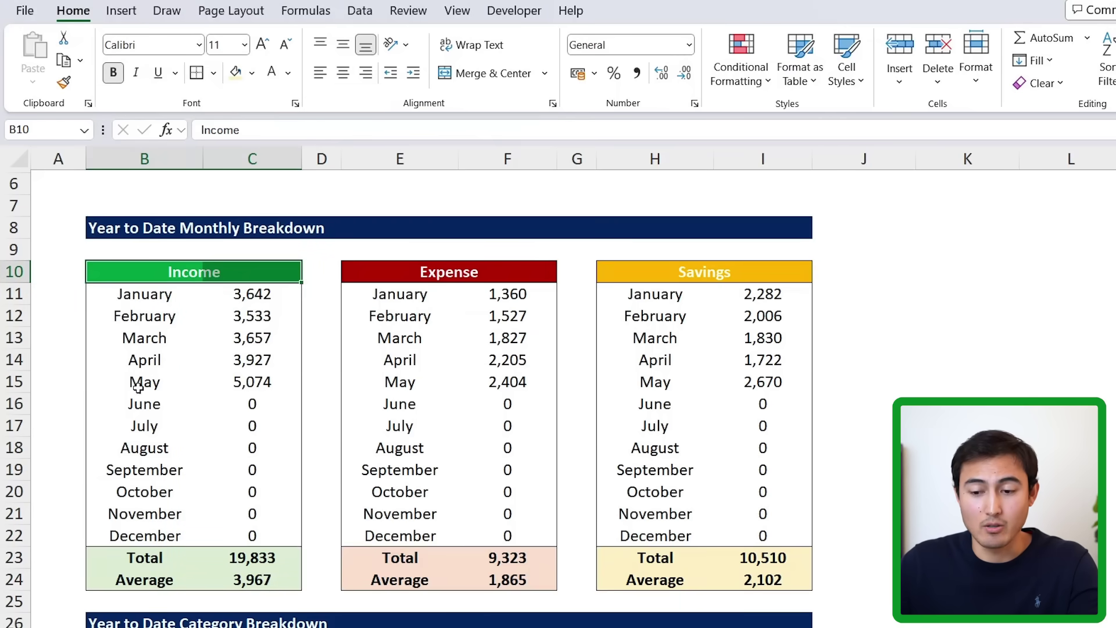
# - Add green gradient data bars to the Income monthly amounts in C11:C22
pyautogui.click(214, 73)
pyautogui.click(215, 75)
pyautogui.press('Down')
pyautogui.press('Down')
pyautogui.press('Down')
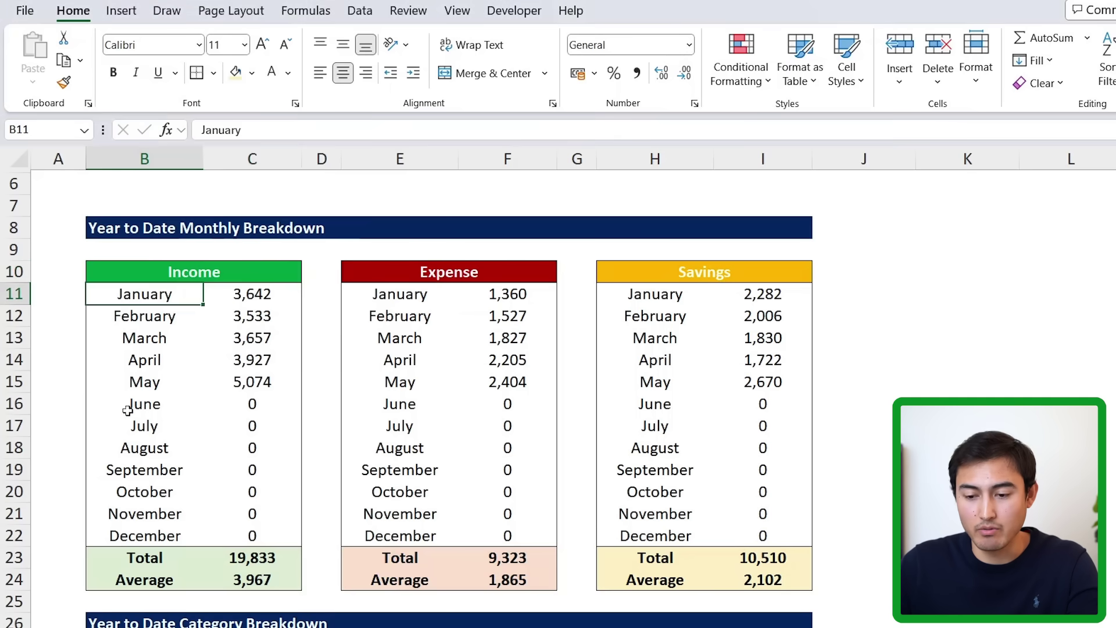
pyautogui.click(174, 575)
pyautogui.press('Up')
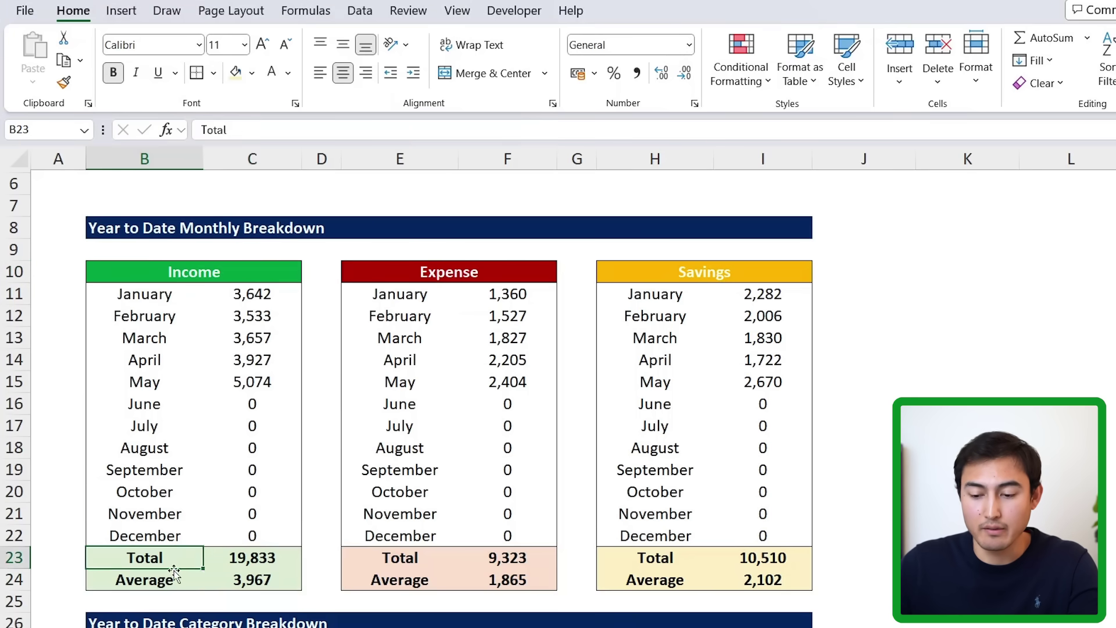
pyautogui.press('Right')
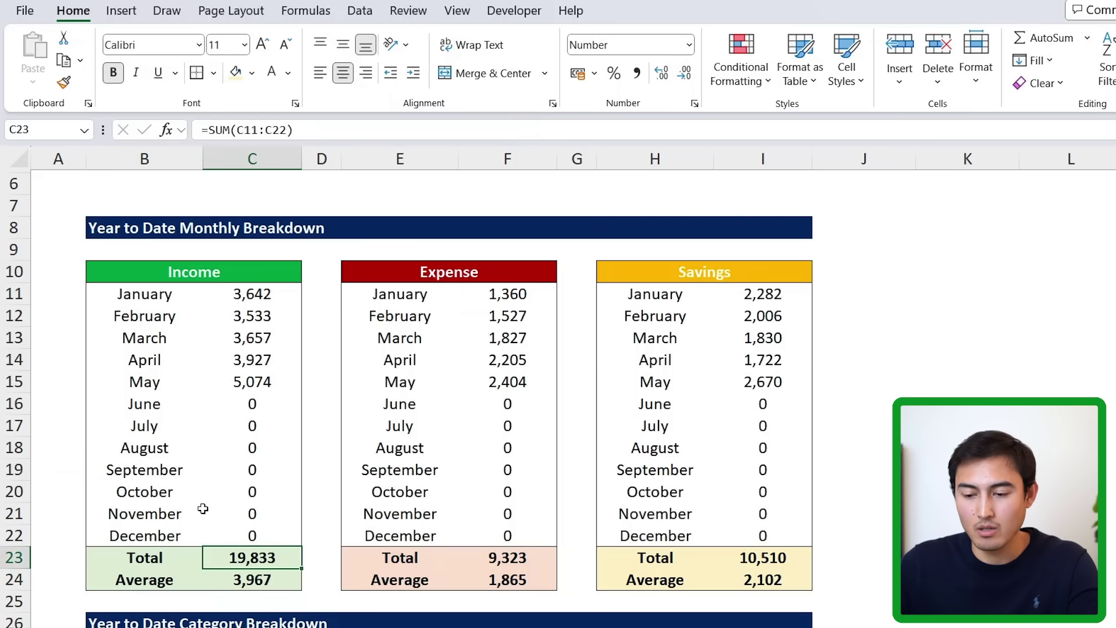
pyautogui.moveTo(234, 297); pyautogui.dragTo(233, 532)
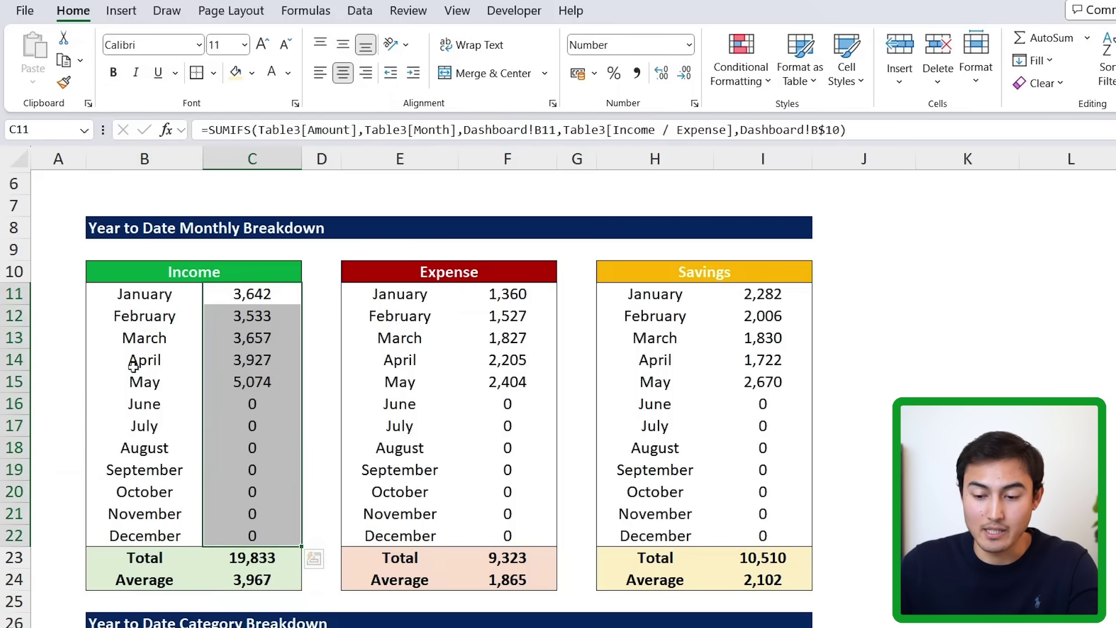
pyautogui.click(733, 95)
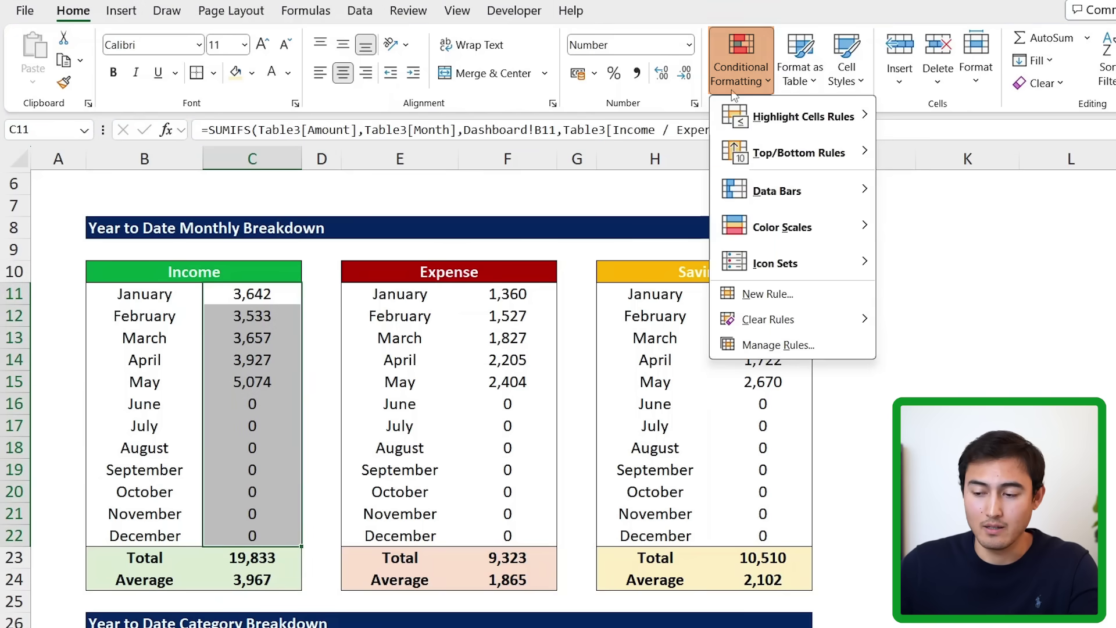
pyautogui.moveTo(775, 191)
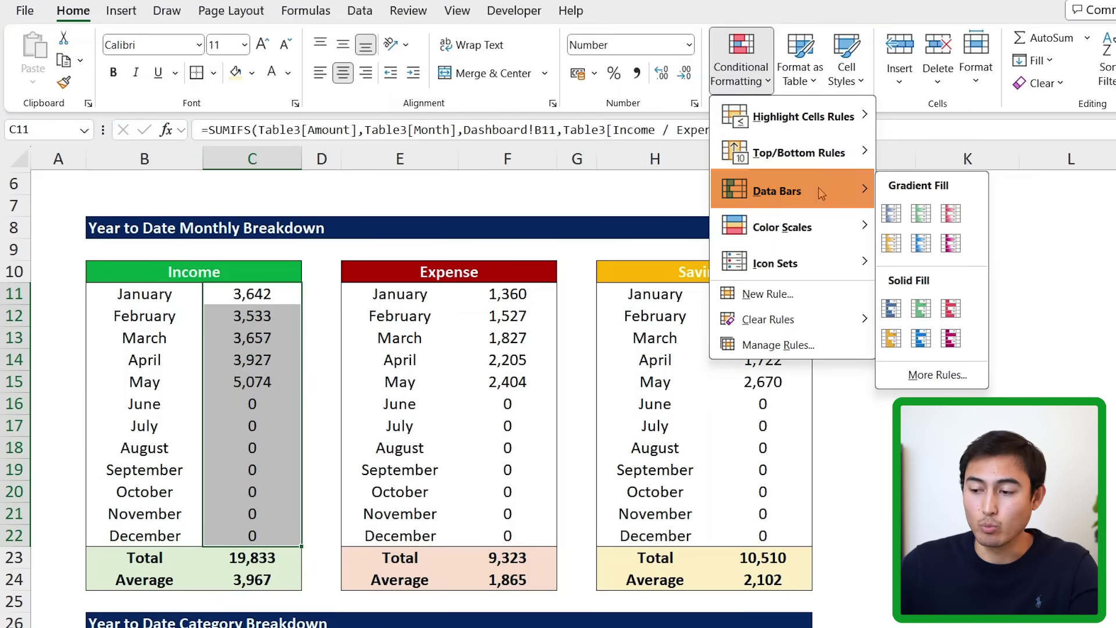
pyautogui.click(920, 217)
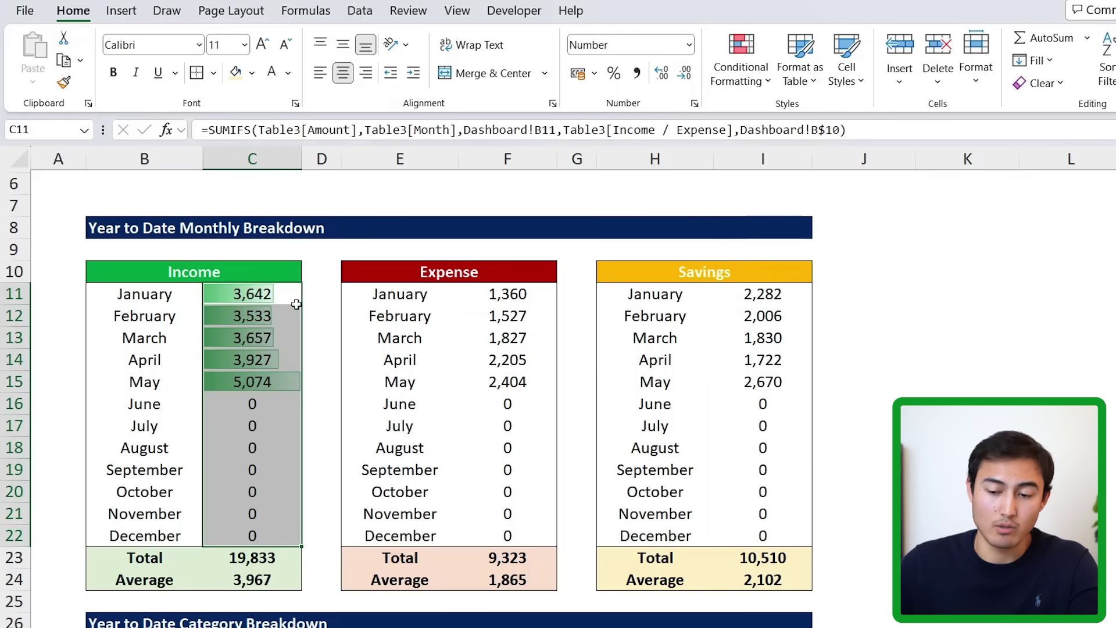
# - Add red gradient data bars to the Expense monthly amounts in F11:F22
pyautogui.click(491, 293)
pyautogui.moveTo(493, 315); pyautogui.dragTo(476, 483)
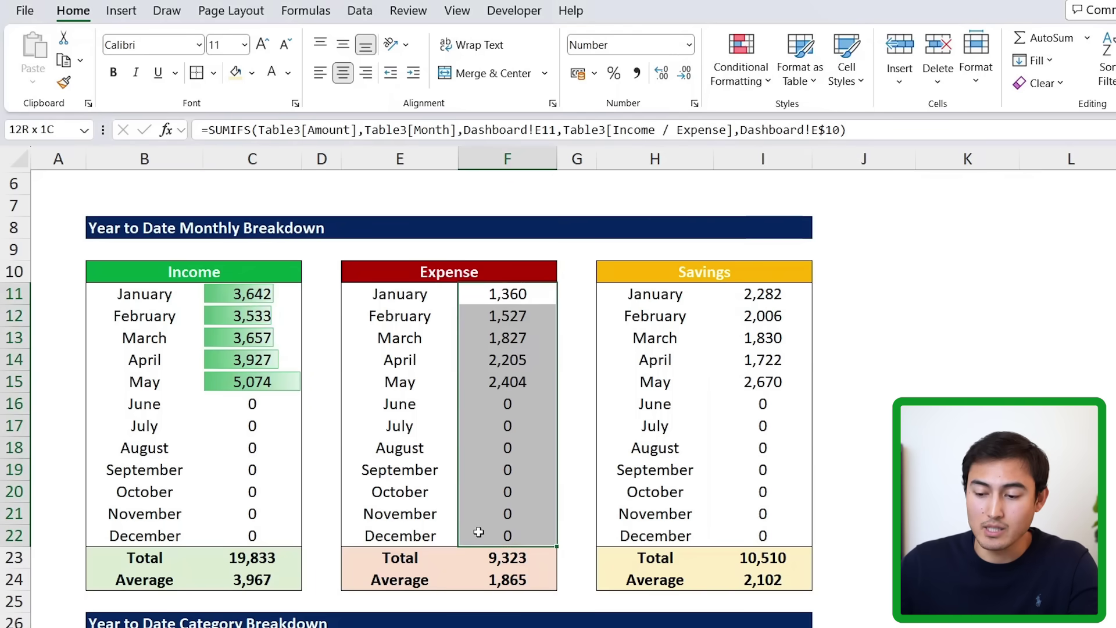
pyautogui.click(741, 70)
pyautogui.moveTo(817, 187)
pyautogui.click(950, 213)
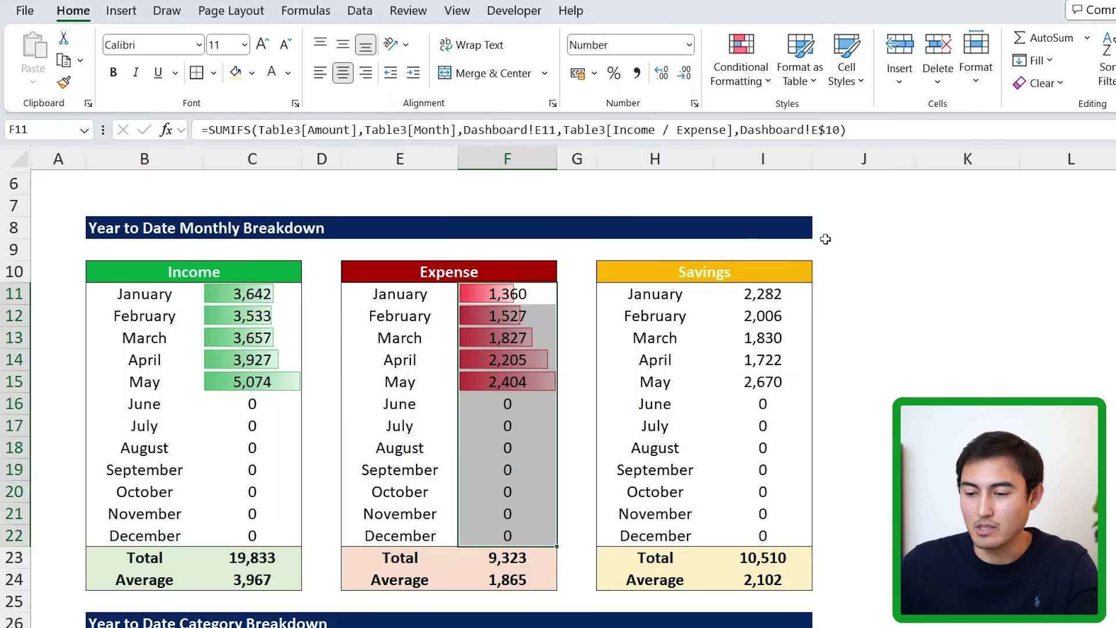
# - Add orange gradient data bars to the Savings monthly amounts in I11:I22
pyautogui.moveTo(750, 297); pyautogui.dragTo(773, 532)
pyautogui.click(741, 88)
pyautogui.moveTo(825, 191)
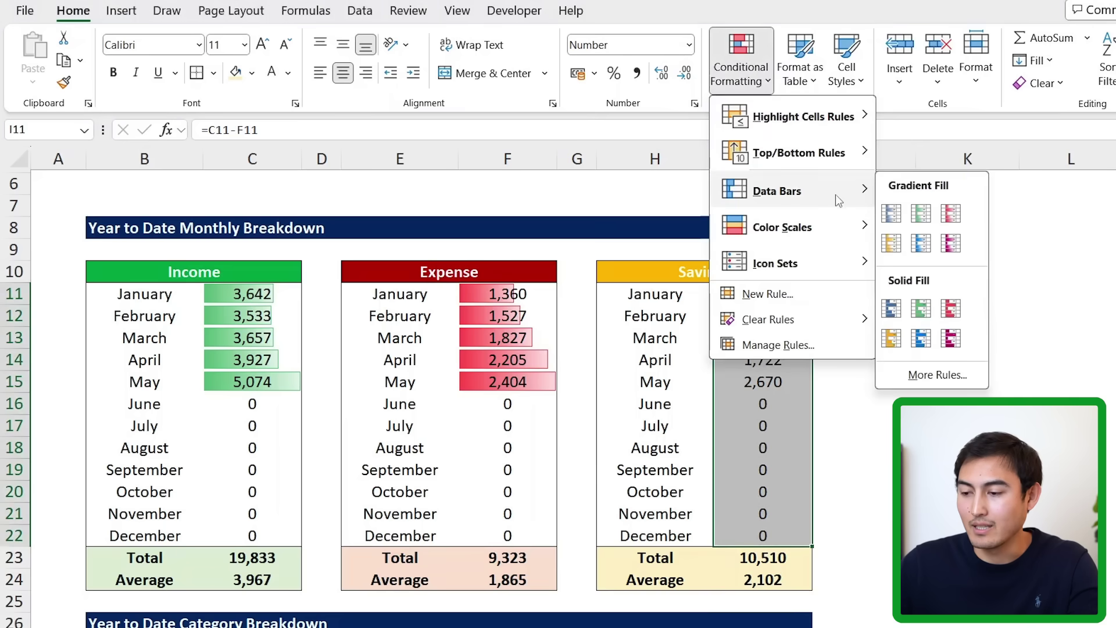
pyautogui.click(891, 245)
pyautogui.click(260, 481)
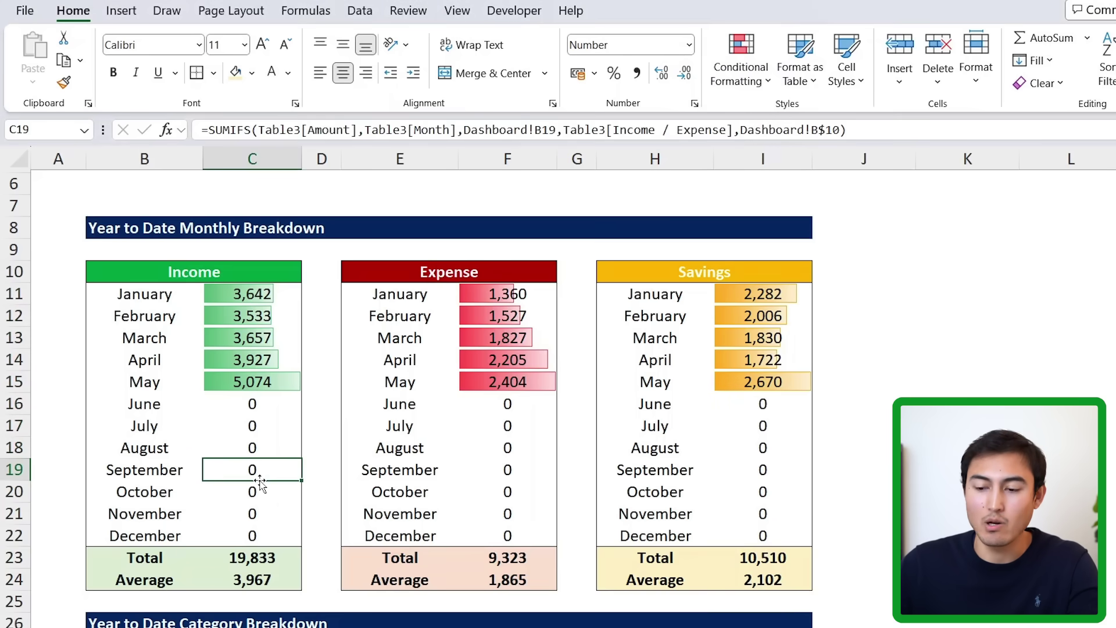
pyautogui.scroll(-1, 260, 481)
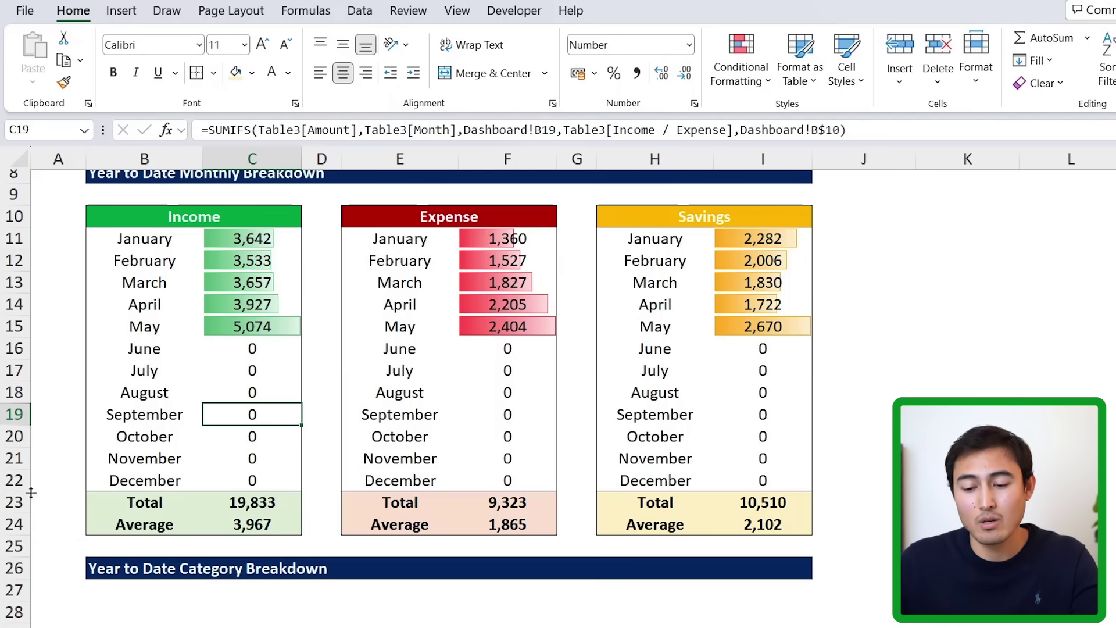
# - Type the headings 'Income' in B28 and 'Expense' in E28 under the Category Breakdown banner
pyautogui.scroll(-3, 158, 518)
pyautogui.click(116, 405)
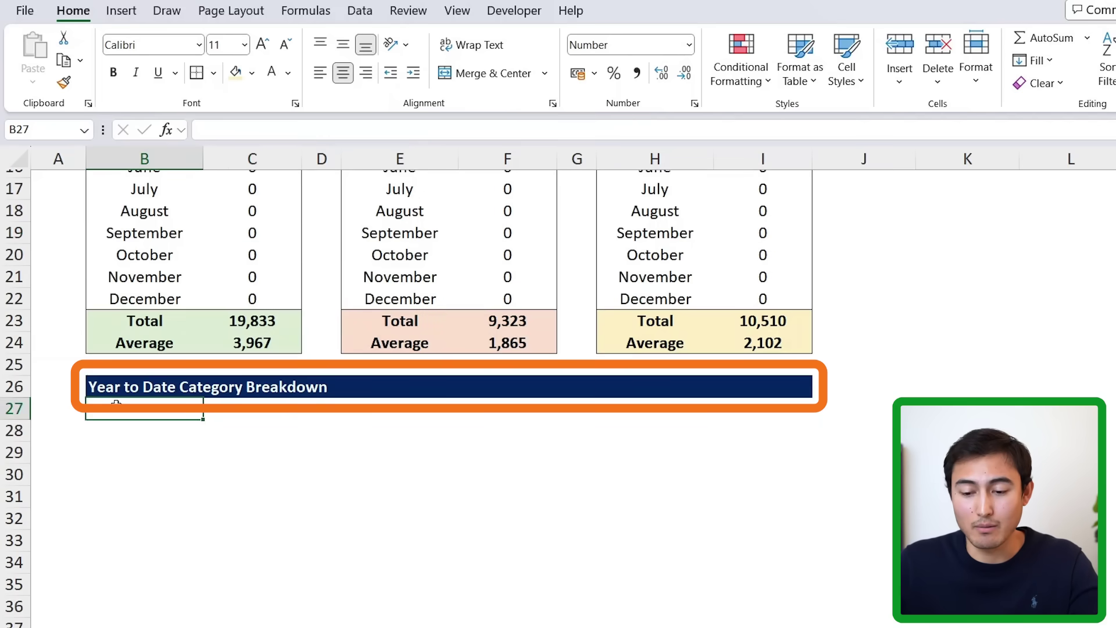
pyautogui.press('Down')
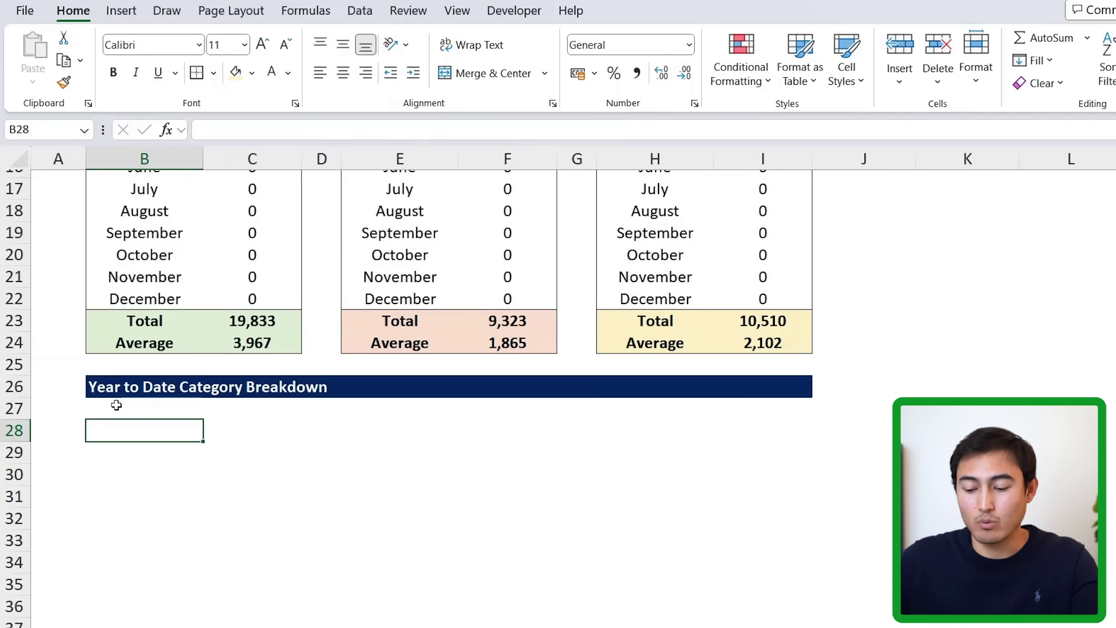
pyautogui.write('Income')
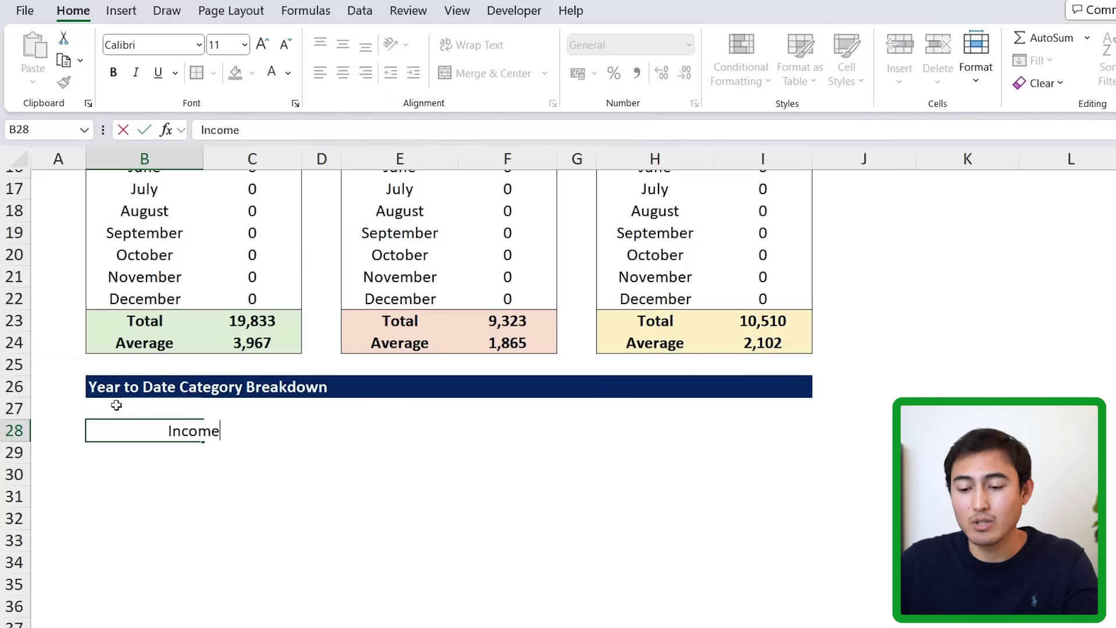
pyautogui.press('Tab')
pyautogui.press('Tab')
pyautogui.write('Expense')
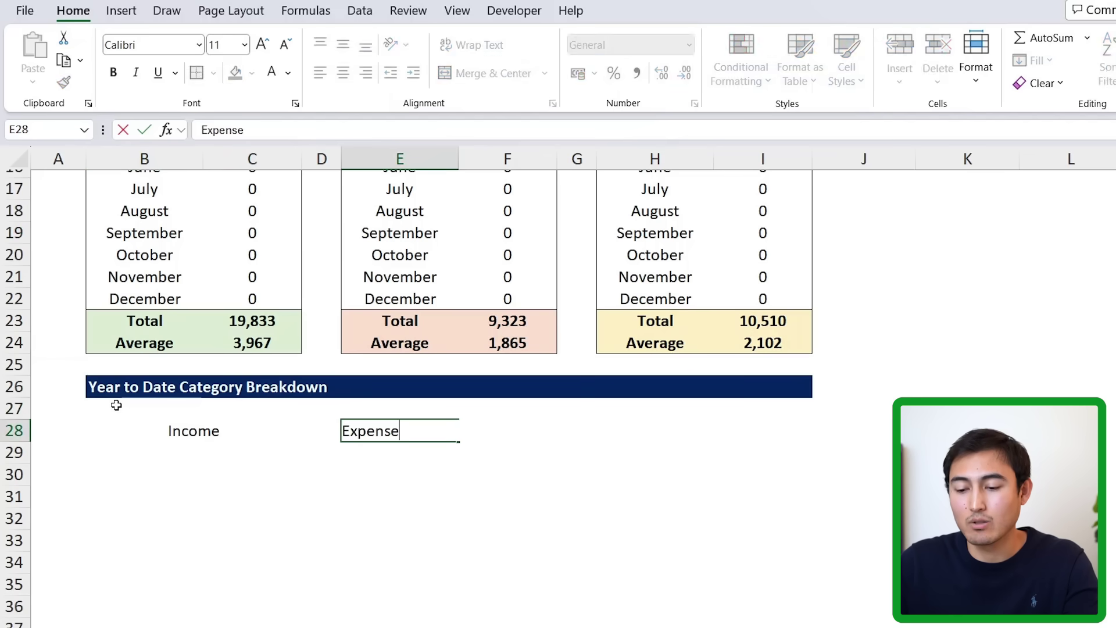
pyautogui.press('Return')
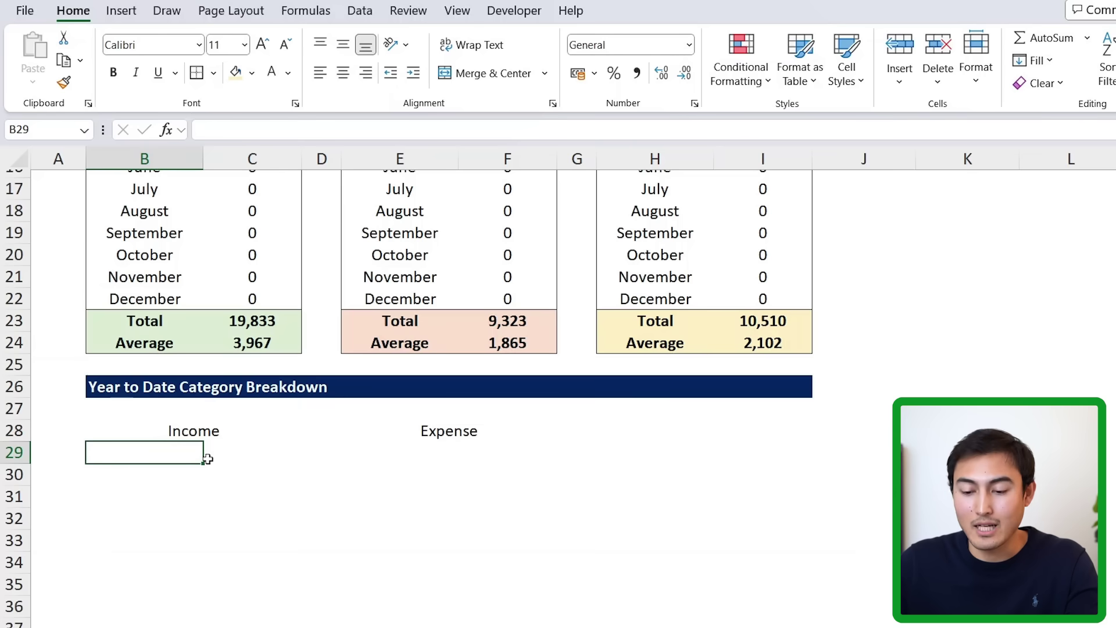
# - Link B29 to the Entries sheet categories Salary, Bonus and Side Hustle (I5:I7)
pyautogui.write('=')
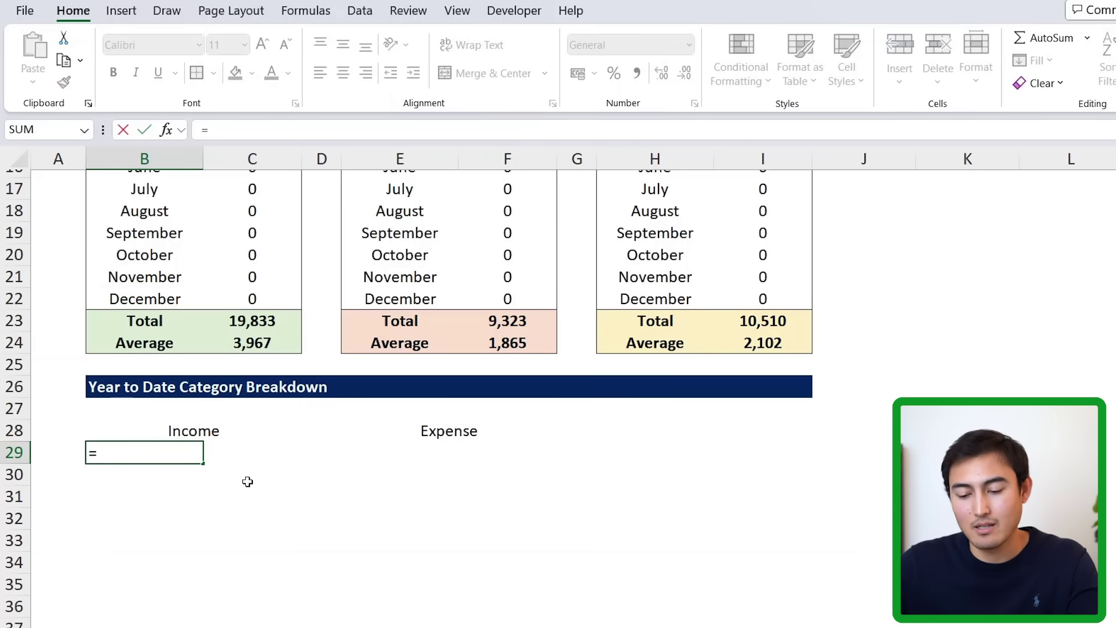
pyautogui.hotkey('ctrl', 'pagedown')
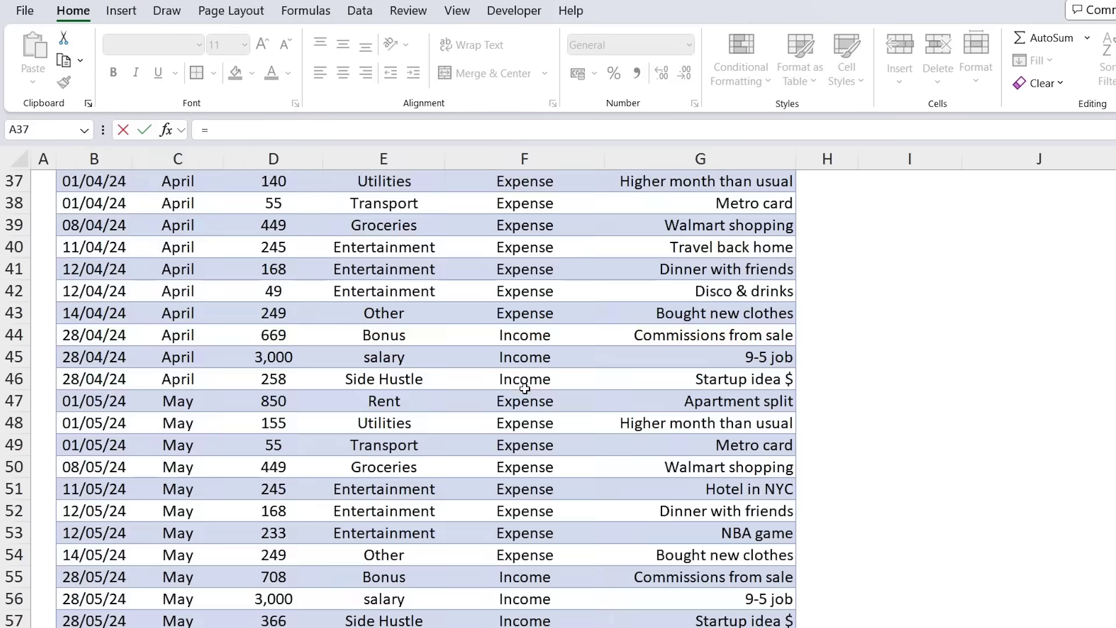
pyautogui.scroll(10, 523, 388)
pyautogui.scroll(-1, 507, 388)
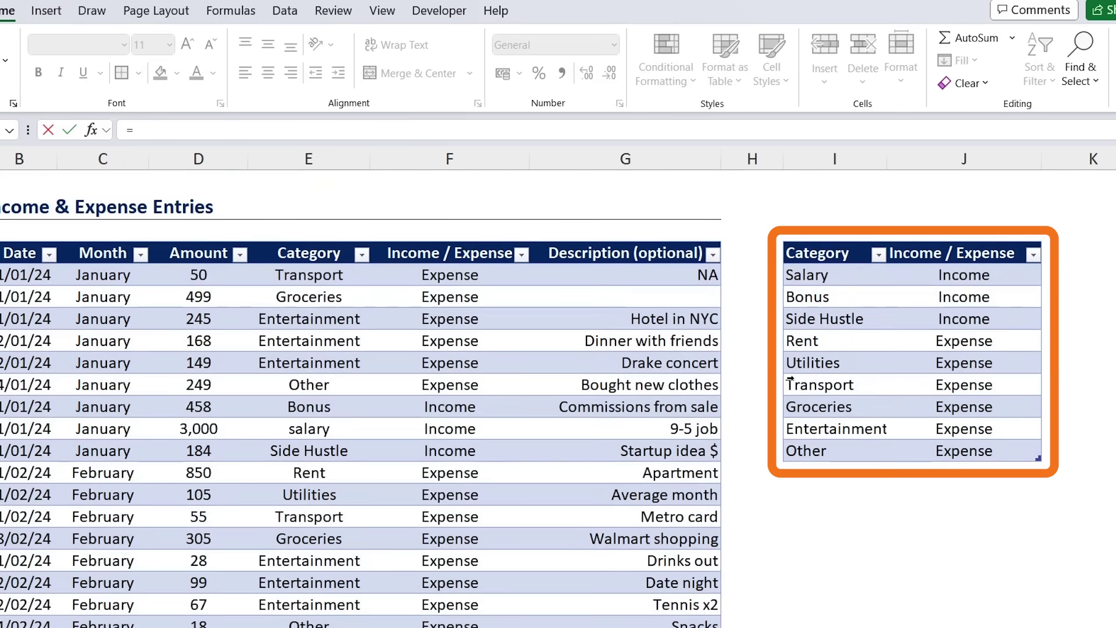
pyautogui.moveTo(837, 282); pyautogui.dragTo(840, 318)
pyautogui.press('Return')
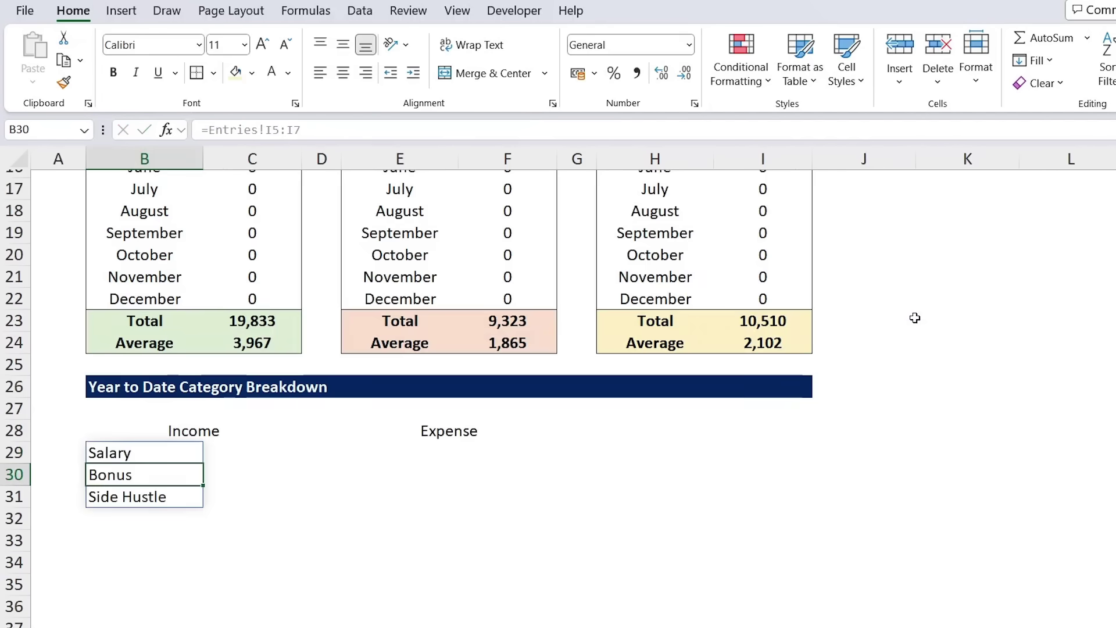
pyautogui.press('Up')
pyautogui.press('Right')
pyautogui.press('Right')
pyautogui.press('Right')
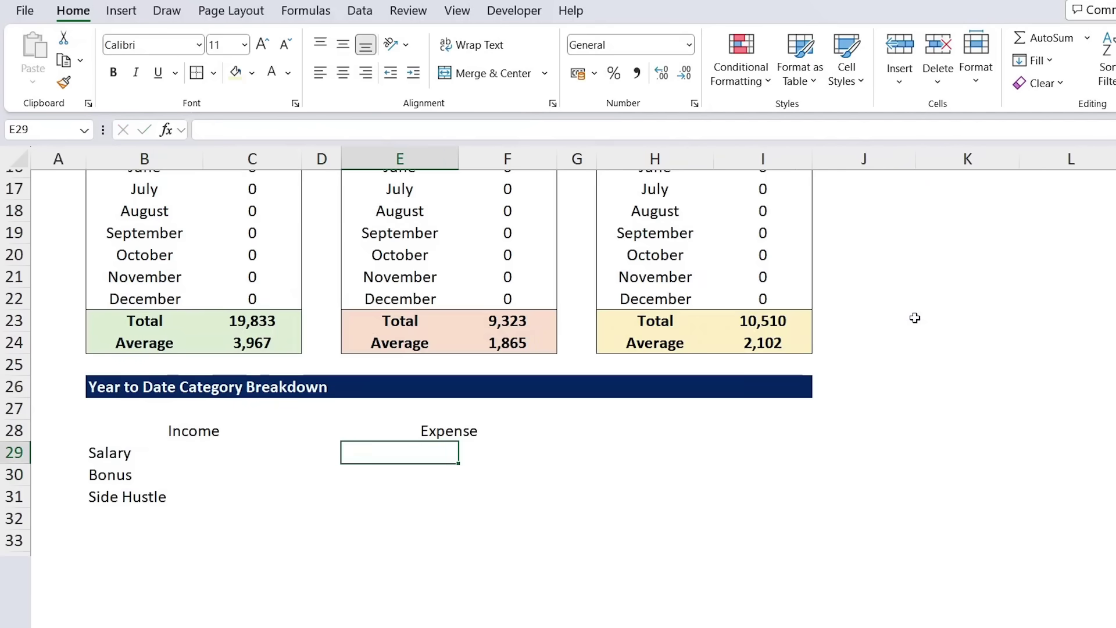
# - Link E29 to the Entries sheet categories Rent through Other (I8:I13)
pyautogui.write('=')
pyautogui.hotkey('ctrl', 'pagedown')
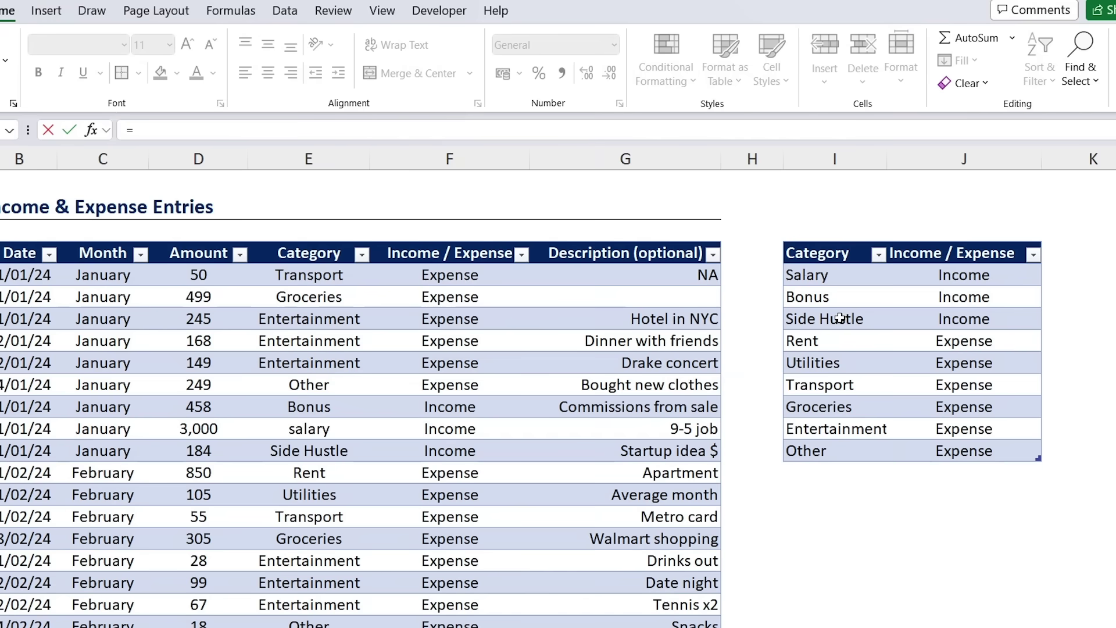
pyautogui.moveTo(813, 348); pyautogui.dragTo(825, 453)
pyautogui.press('Return')
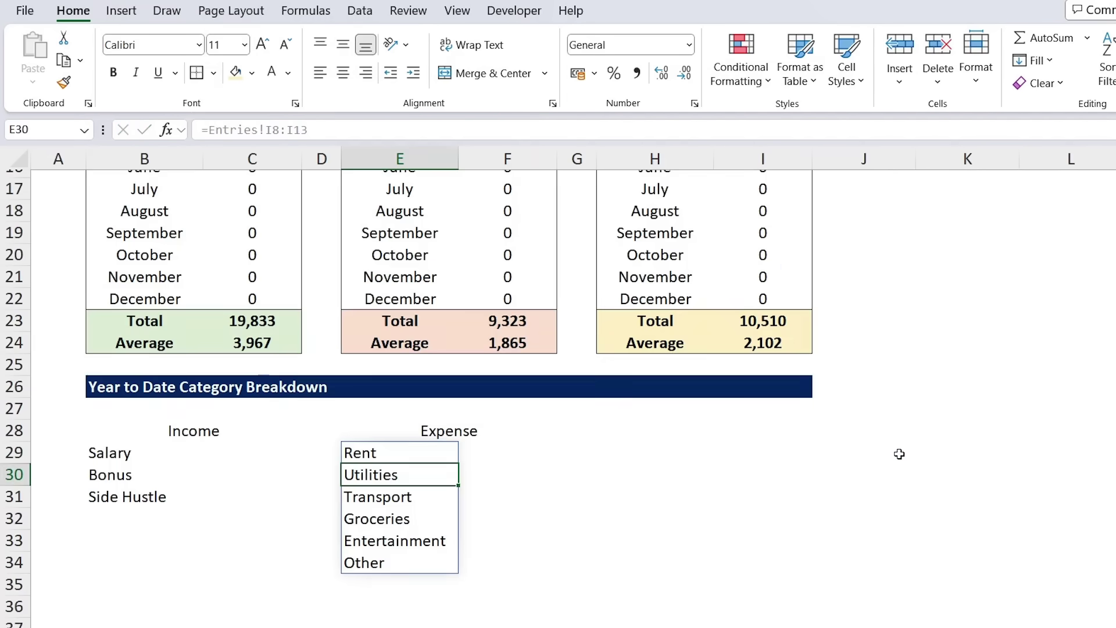
pyautogui.press('Left')
pyautogui.press('Left')
pyautogui.press('Up')
# - Start a SUMIFS in C29 with Table3[Amount] as sum range and Table3[Category] as criteria range
pyautogui.write('=sumifs')
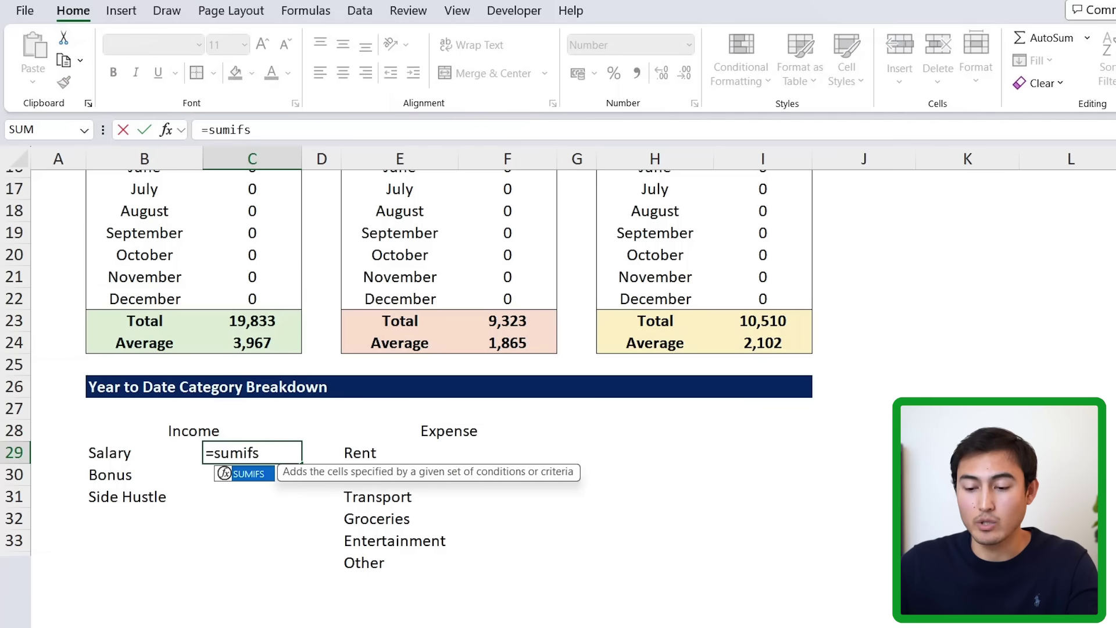
pyautogui.press('Tab')
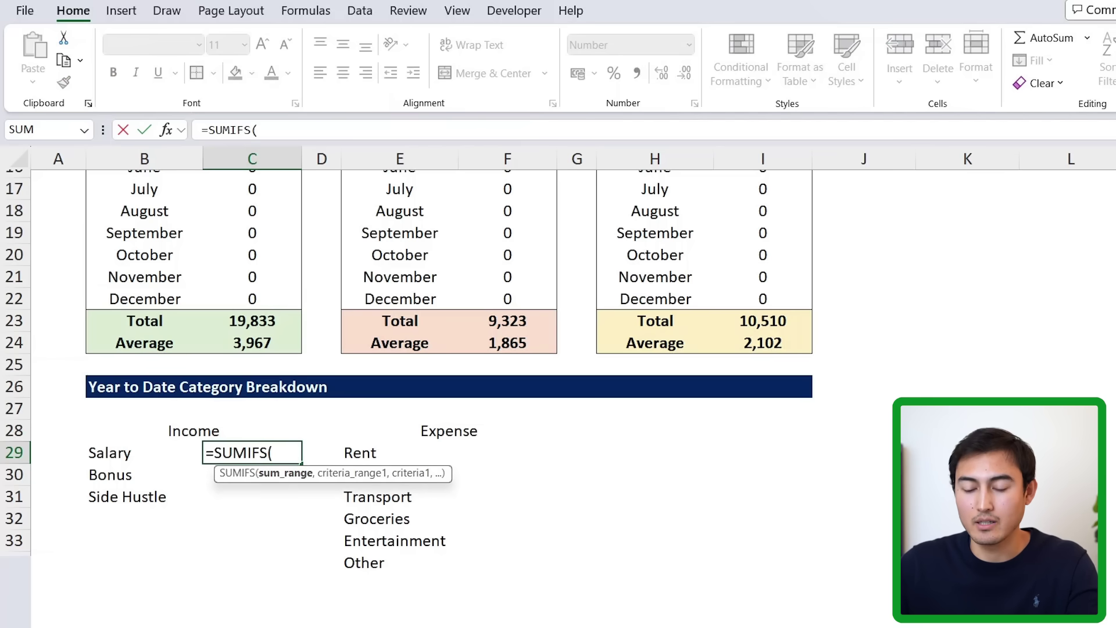
pyautogui.hotkey('ctrl', 'pageup')
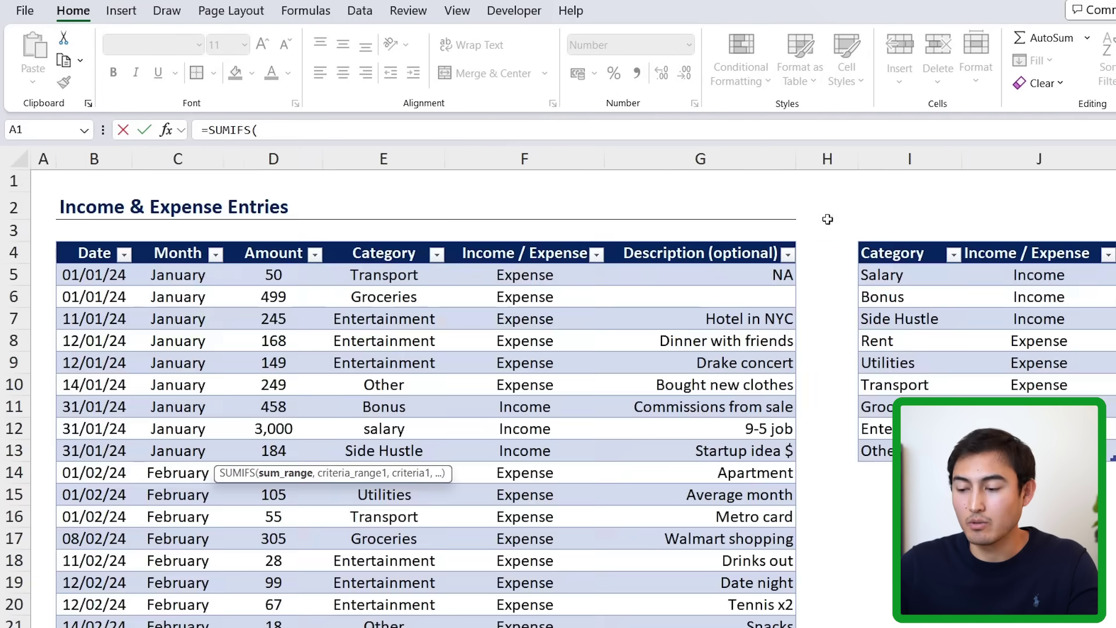
pyautogui.click(264, 273)
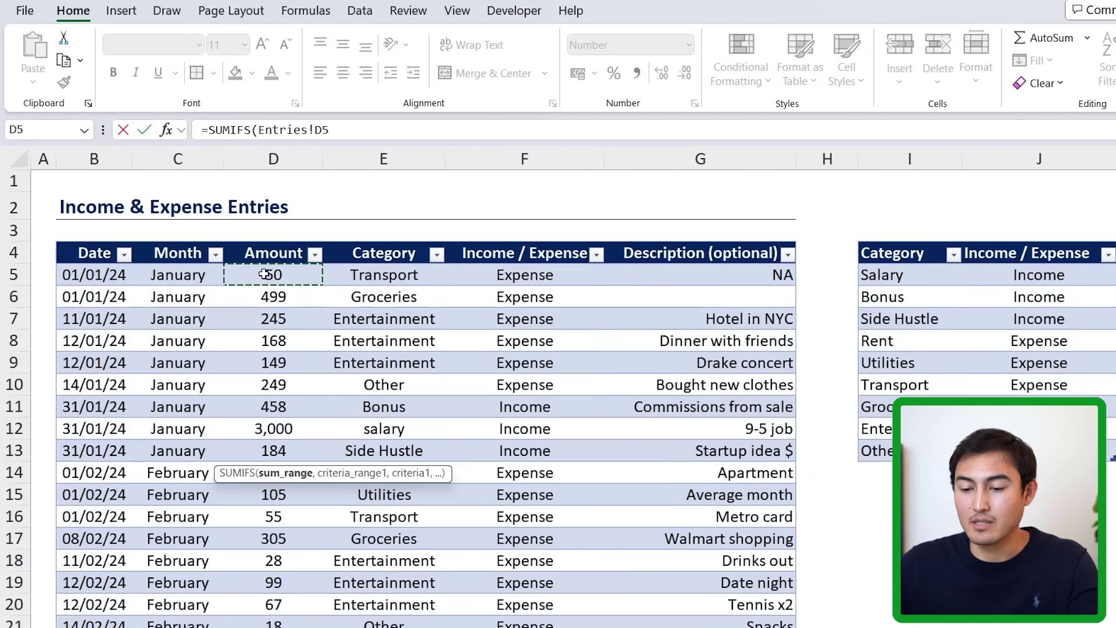
pyautogui.hotkey('ctrl', 'shift', 'Down')
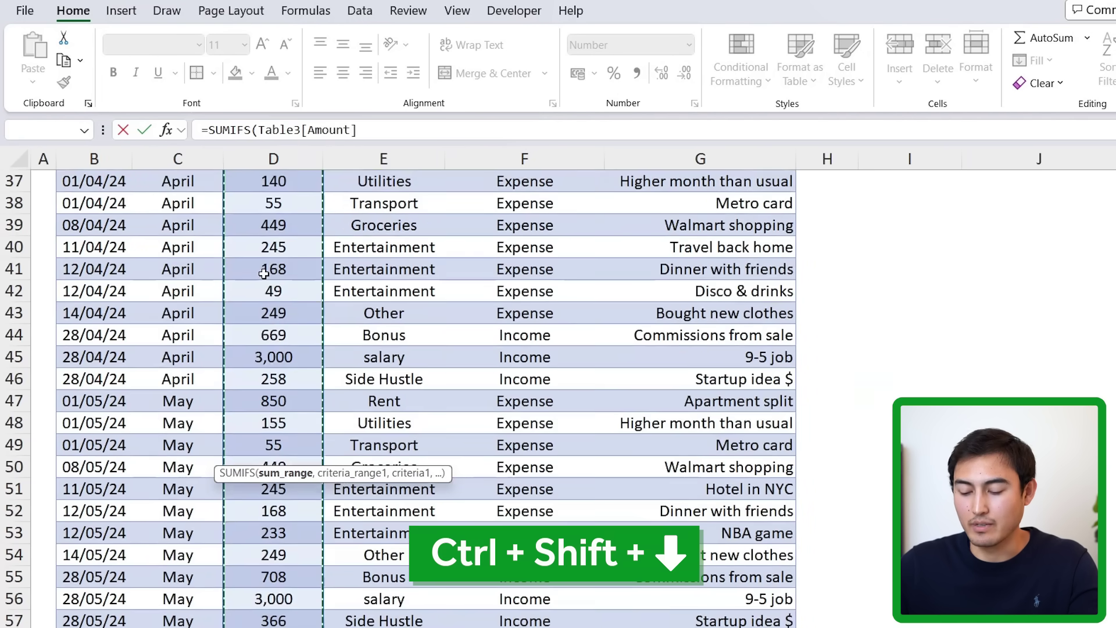
pyautogui.write(',')
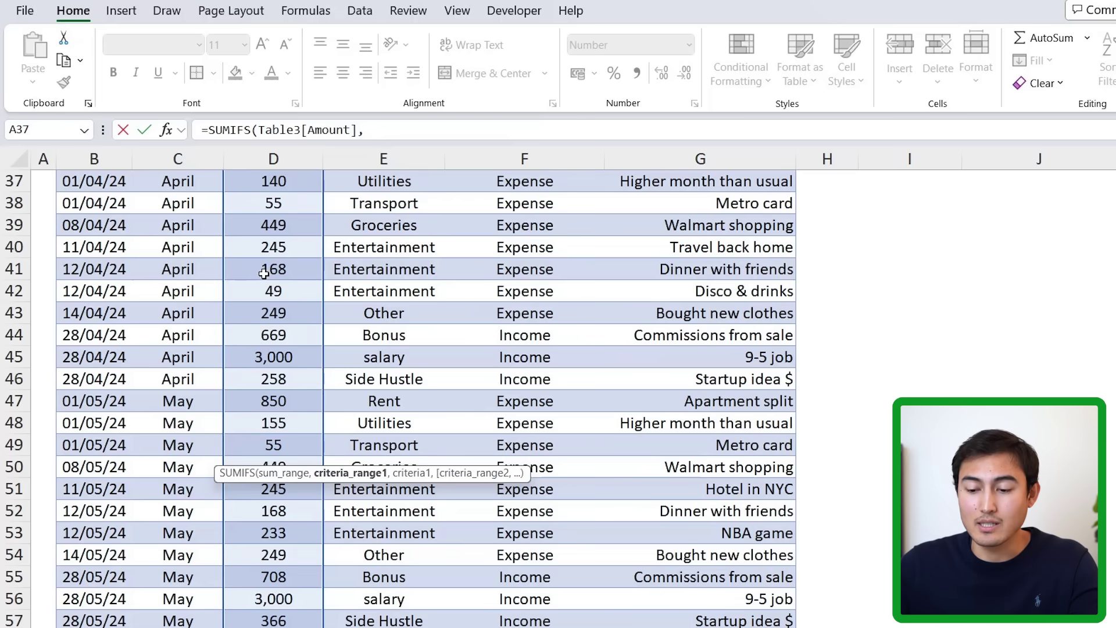
pyautogui.click(379, 244)
pyautogui.hotkey('ctrl', 'Up')
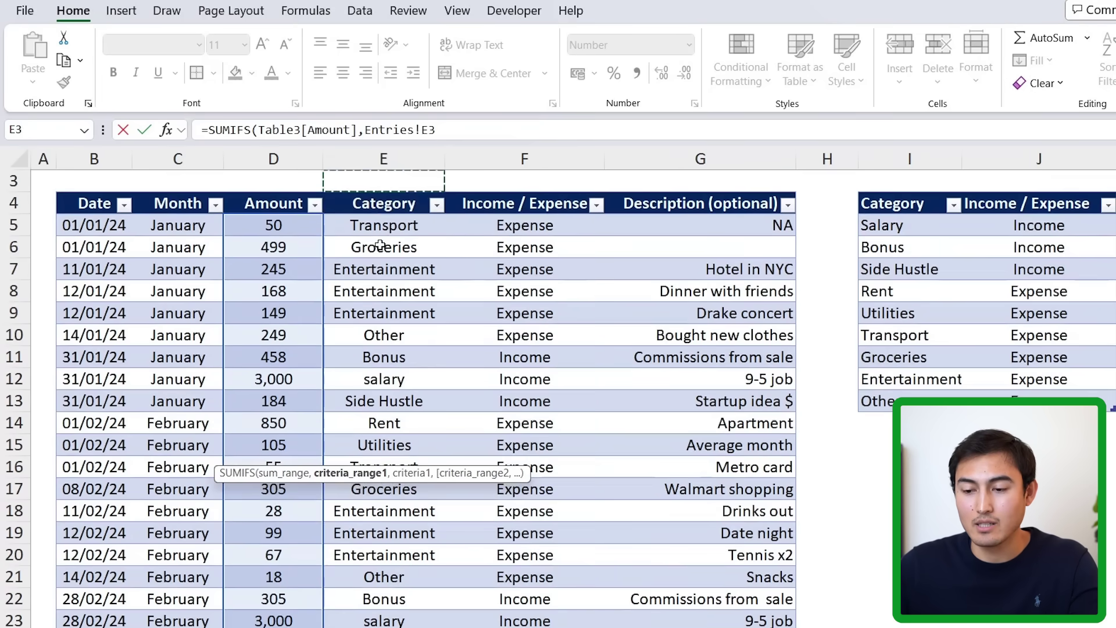
pyautogui.press('Down')
pyautogui.hotkey('ctrl', 'shift', 'Down')
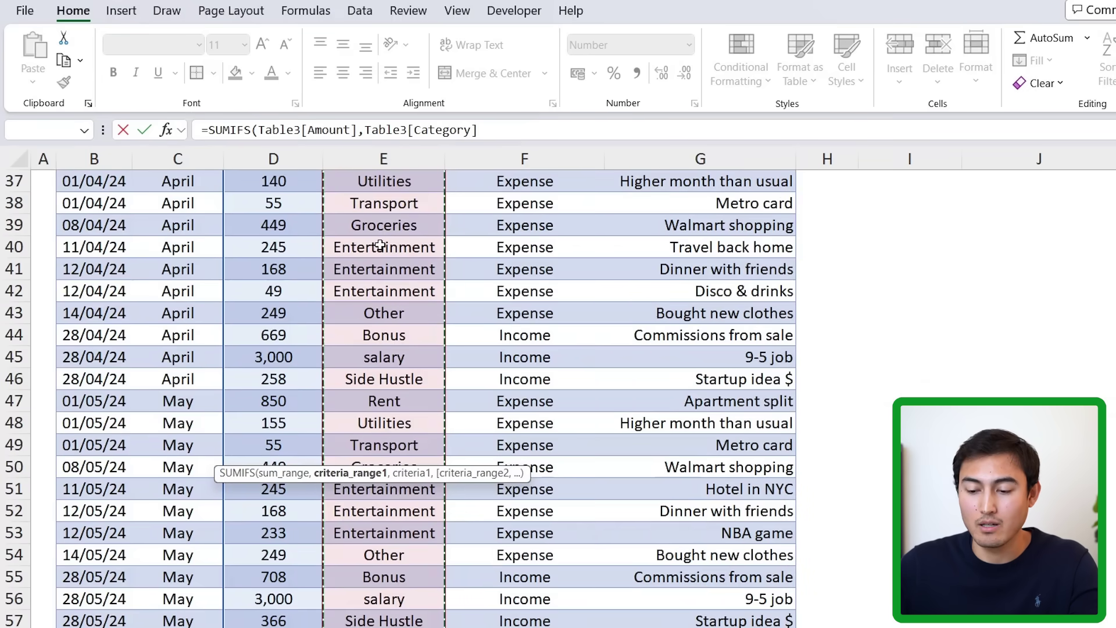
# - Match the sum against B29 and fill it down: Salary 15,000, Bonus 2,738, Side Hustle 2,095
pyautogui.write(',')
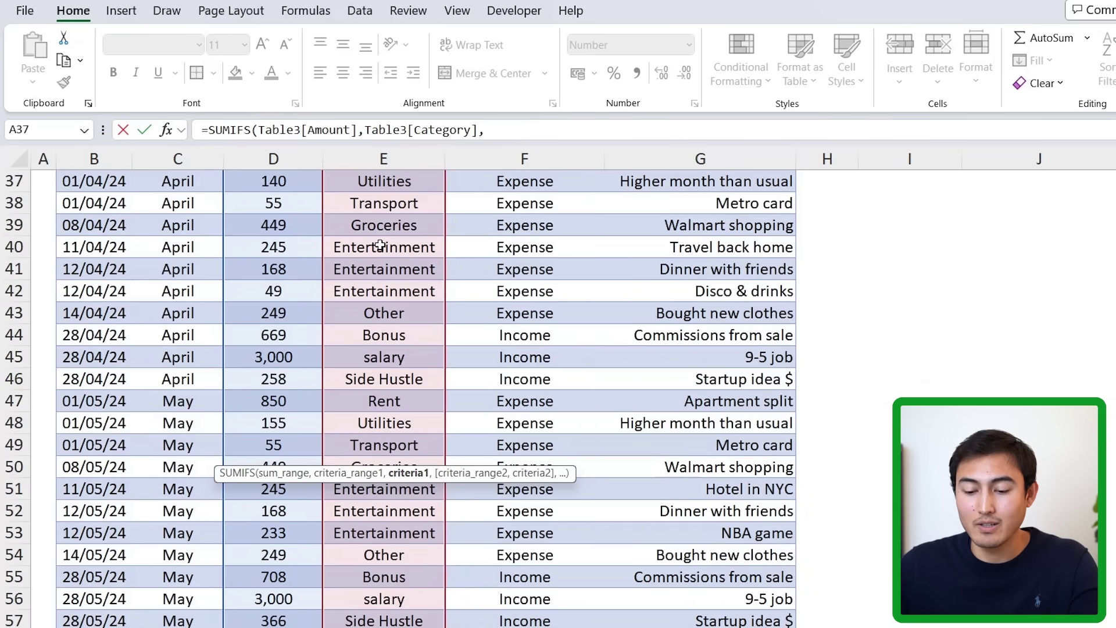
pyautogui.hotkey('ctrl', 'pageup')
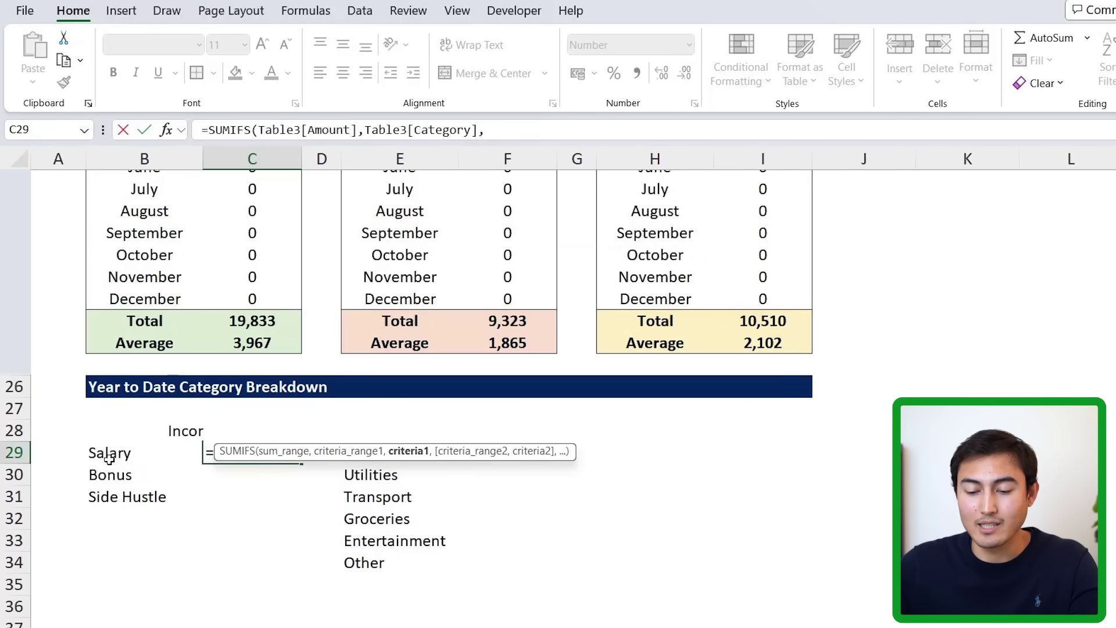
pyautogui.click(109, 459)
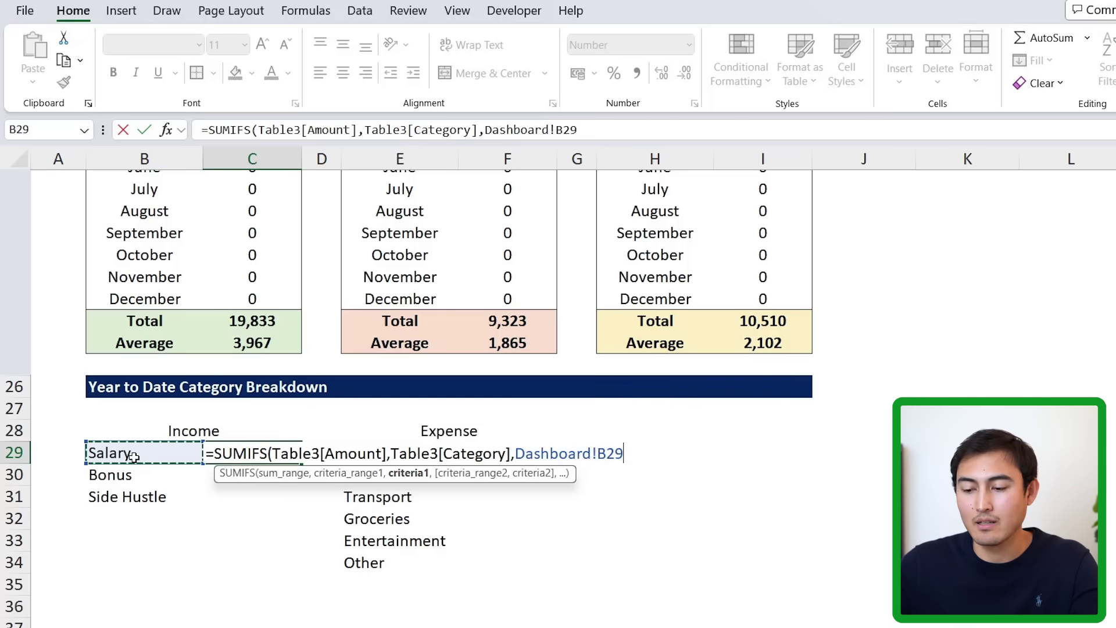
pyautogui.write(')')
pyautogui.press('Return')
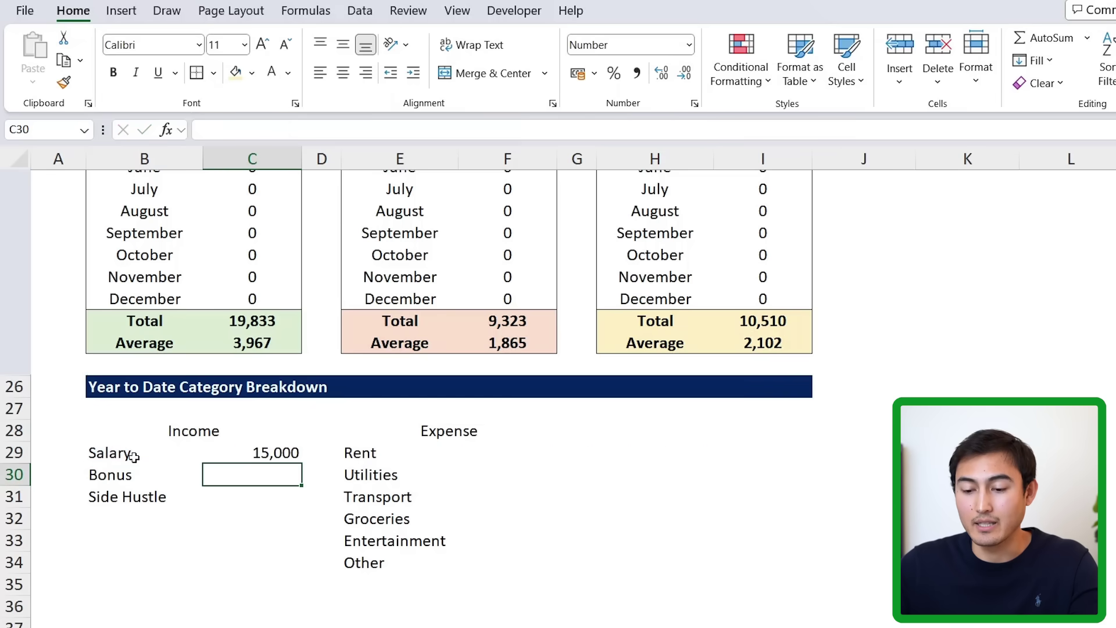
pyautogui.press('Up')
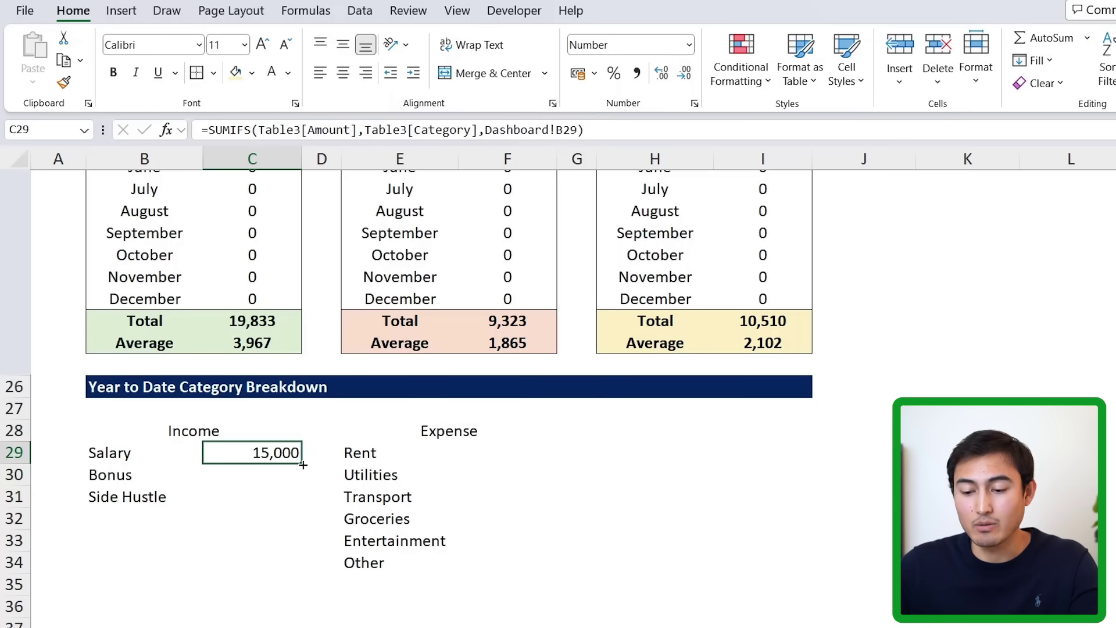
pyautogui.doubleClick(303, 464)
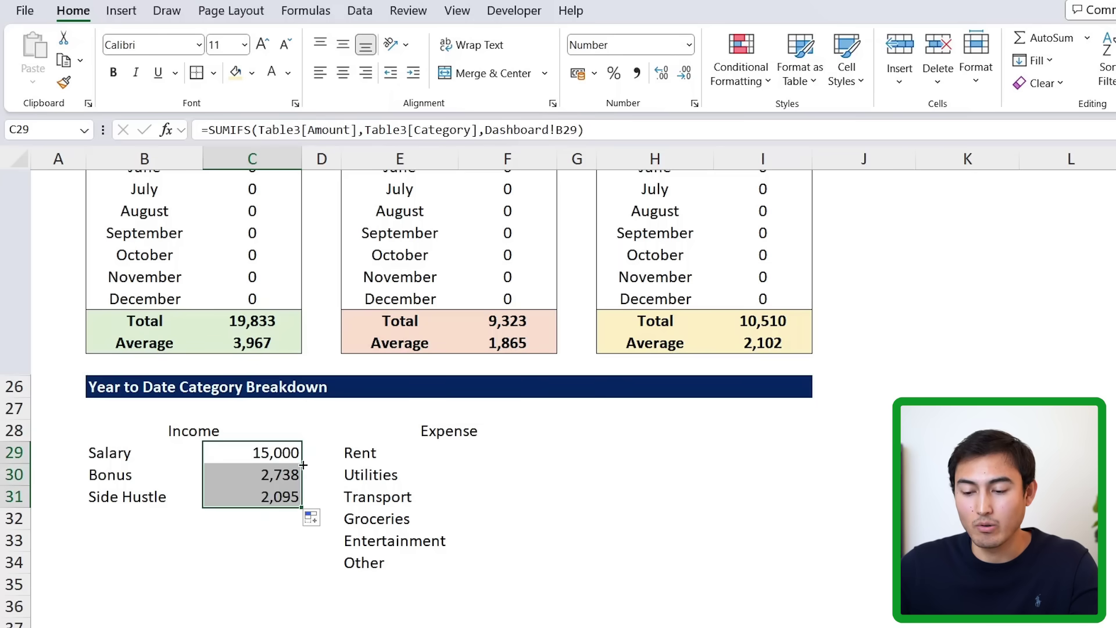
# - Copy the Salary SUMIFS formula to F29 and fill it down through every expense category
pyautogui.click(301, 464)
pyautogui.hotkey('ctrl', 'c')
pyautogui.press('Right')
pyautogui.press('Right')
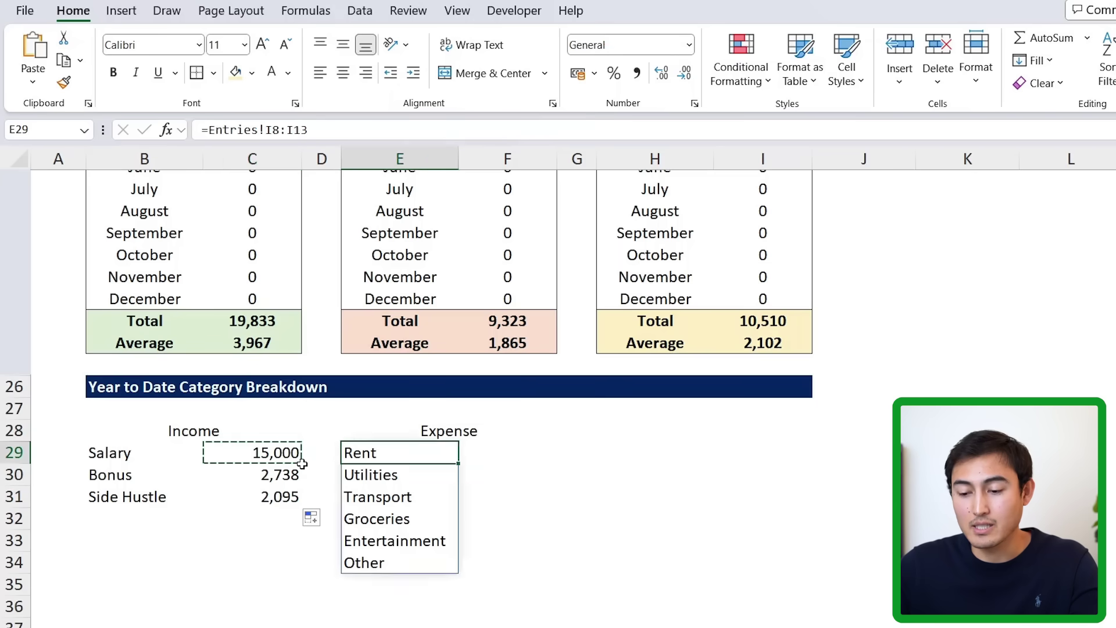
pyautogui.press('Right')
pyautogui.hotkey('ctrl', 'v')
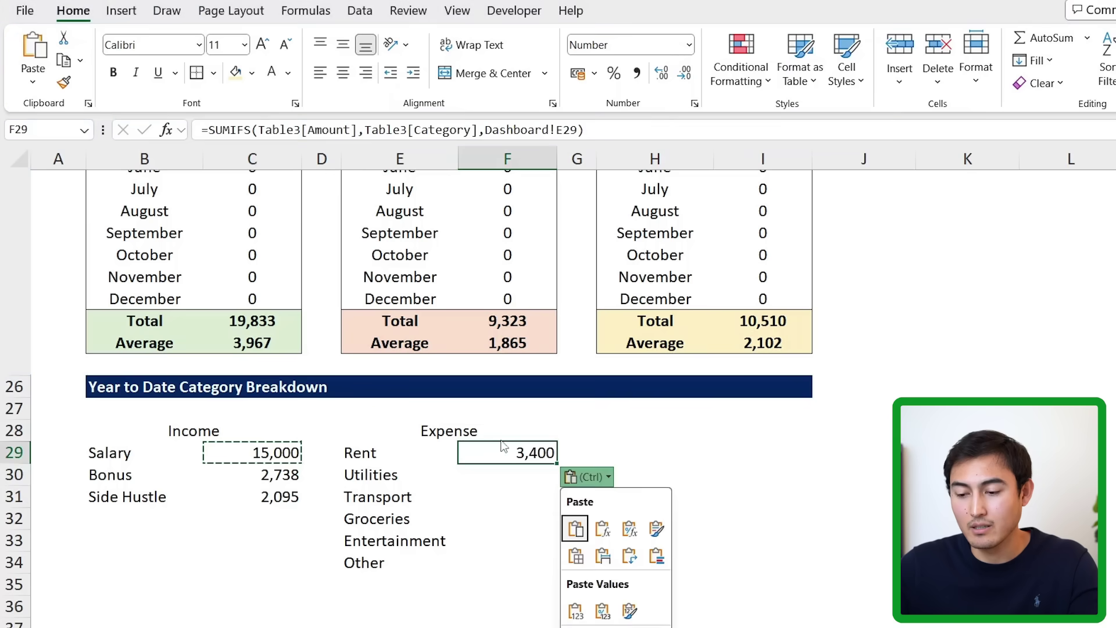
pyautogui.doubleClick(557, 463)
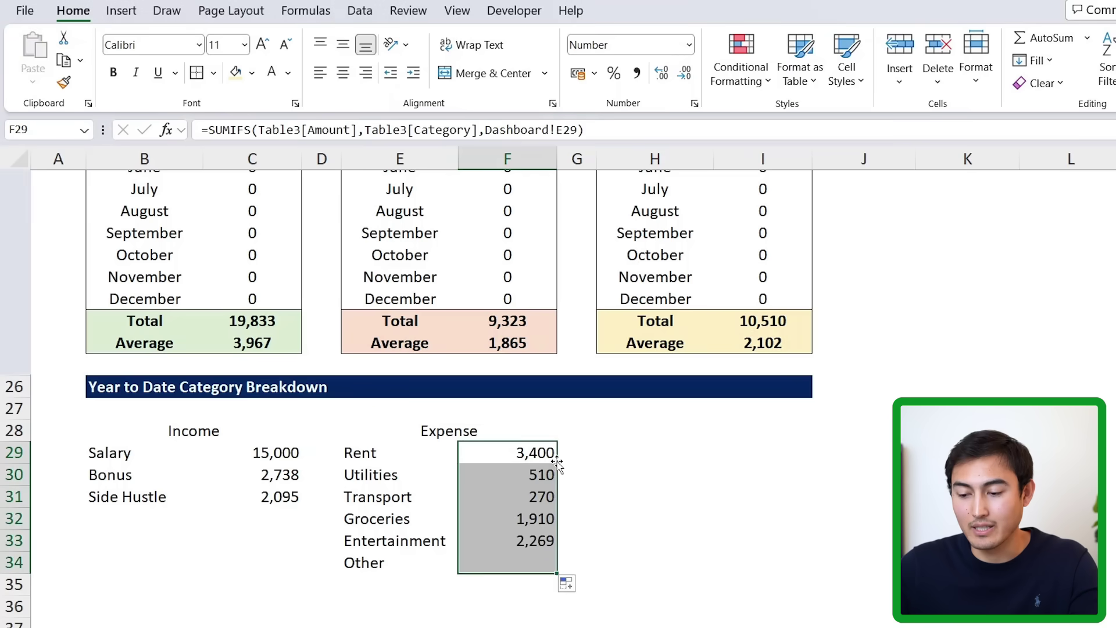
pyautogui.press('Down')
pyautogui.press('Down')
pyautogui.press('Down')
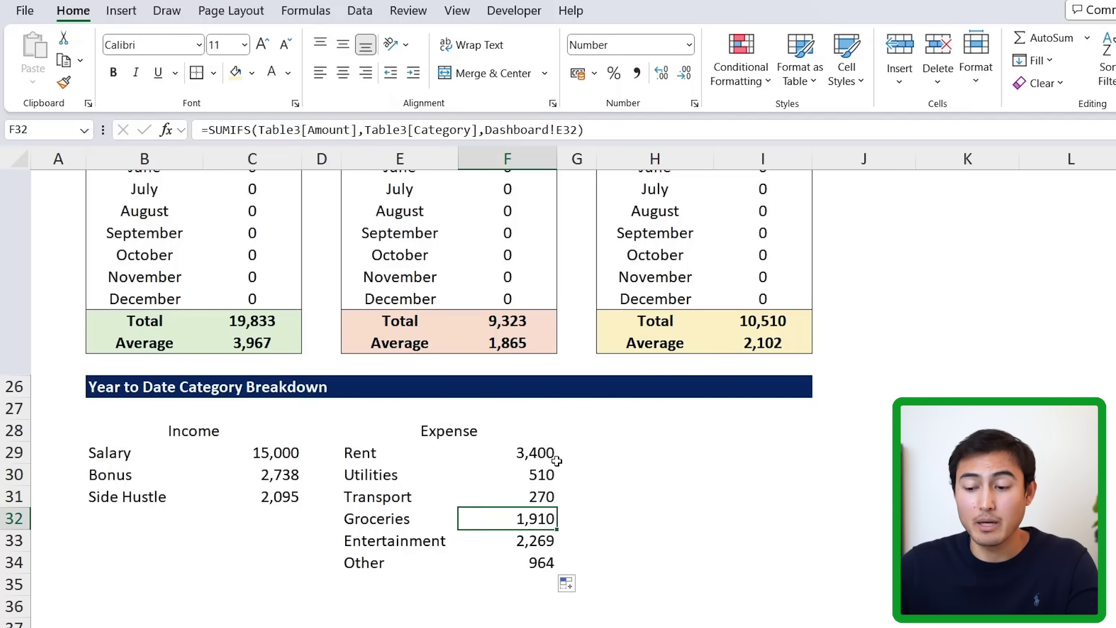
# - Add an income Total row in B32:C32 that sums to 19,833
pyautogui.press('Left')
pyautogui.press('Left')
pyautogui.press('Left')
pyautogui.press('Left')
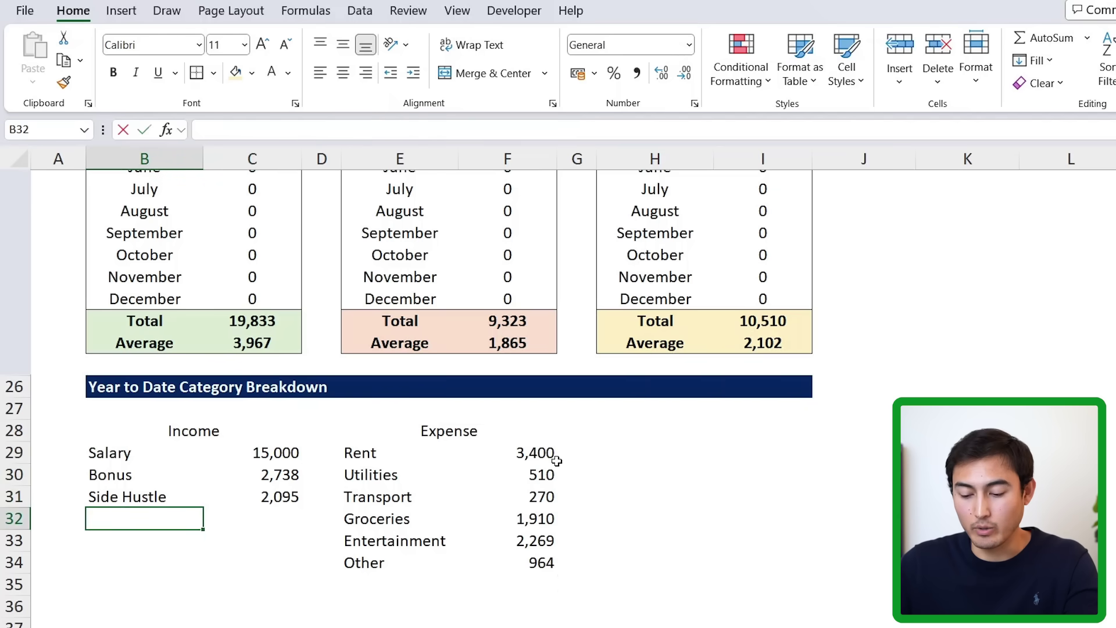
pyautogui.write('Total')
pyautogui.press('Tab')
pyautogui.hotkey('alt', '=')
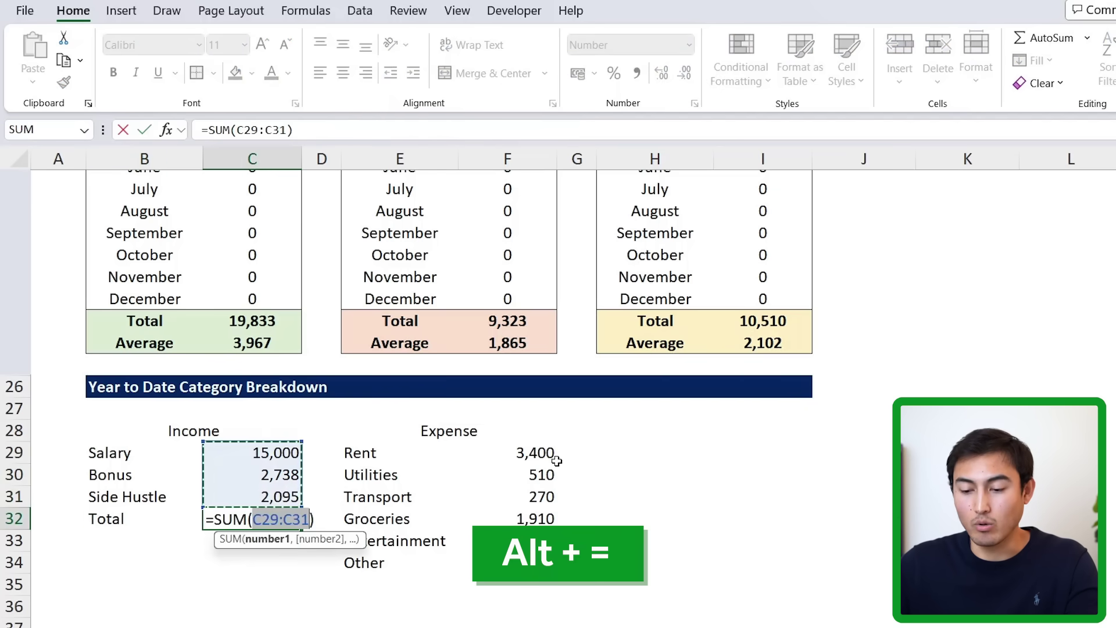
pyautogui.press('Return')
pyautogui.press('Up')
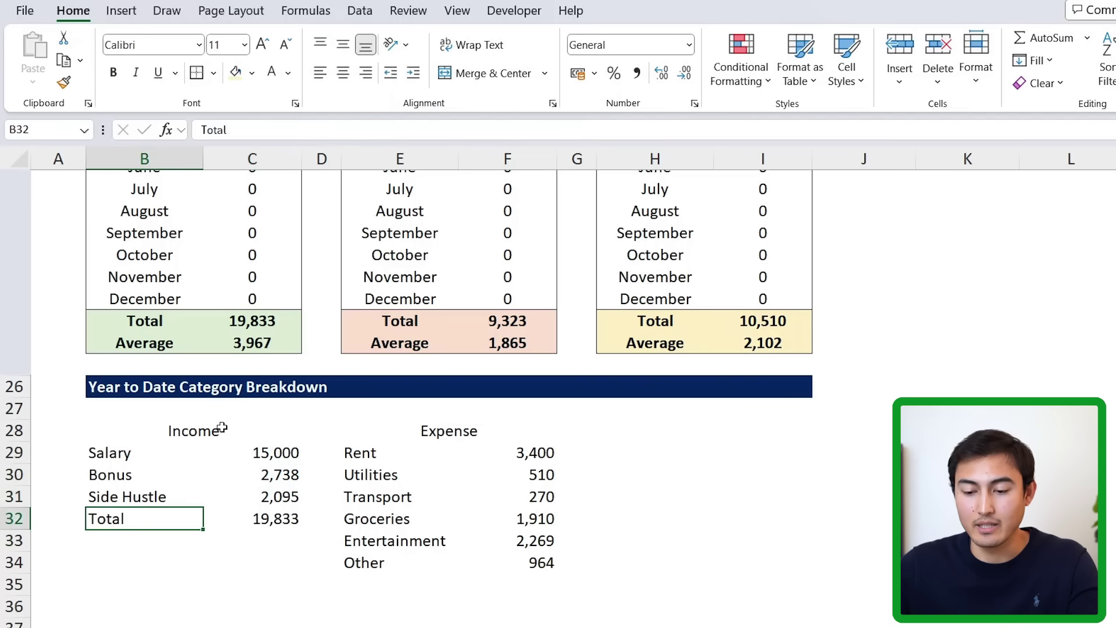
pyautogui.click(367, 584)
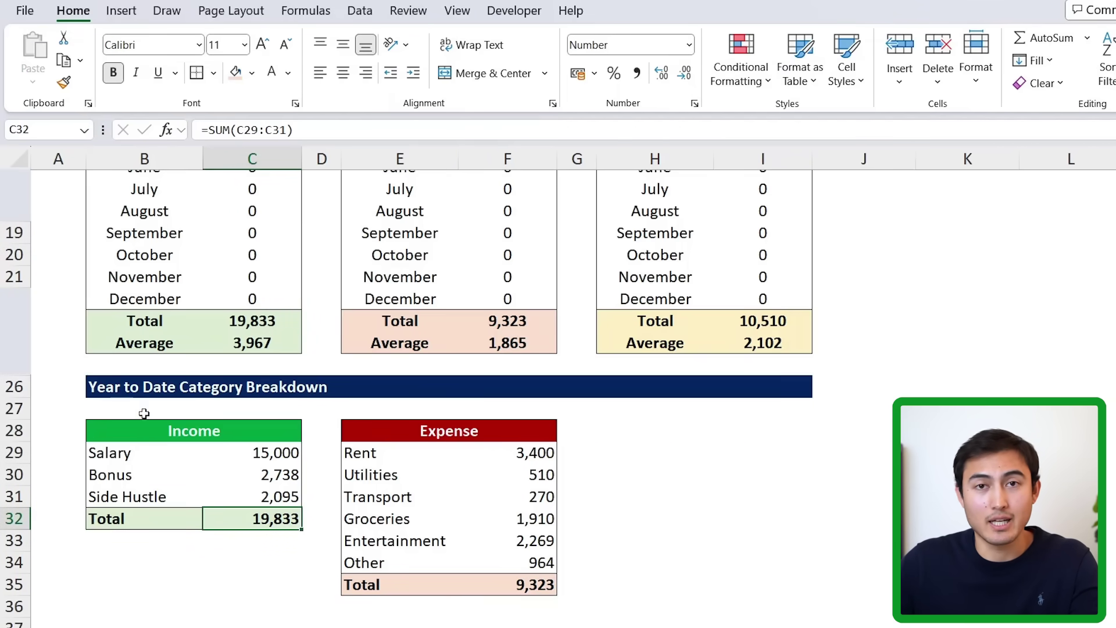
pyautogui.scroll(3, 263, 450)
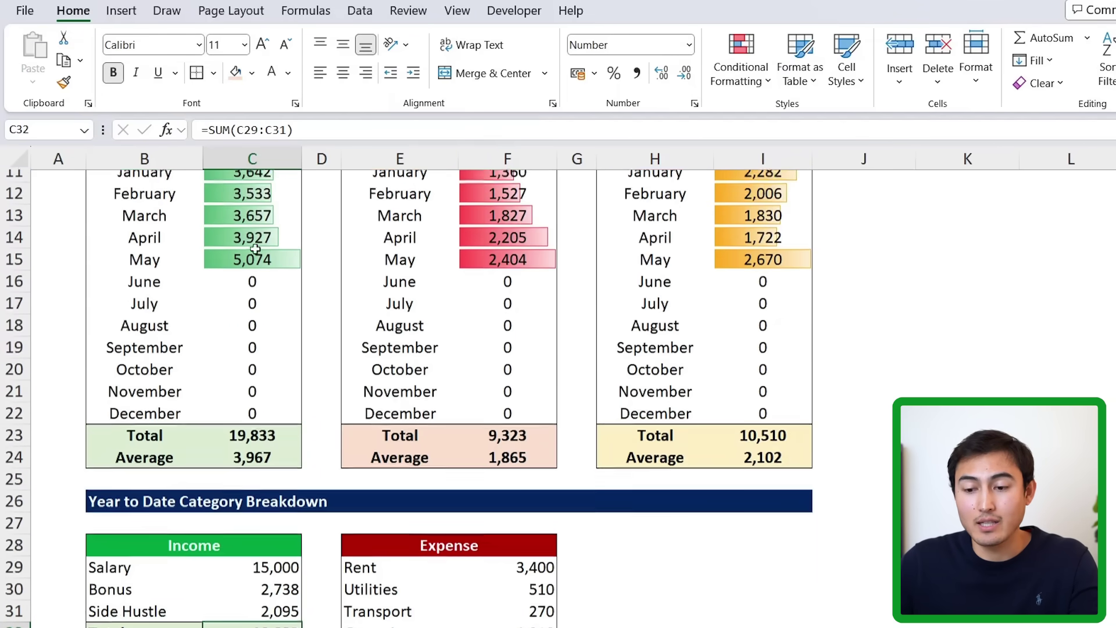
pyautogui.scroll(-2, 256, 413)
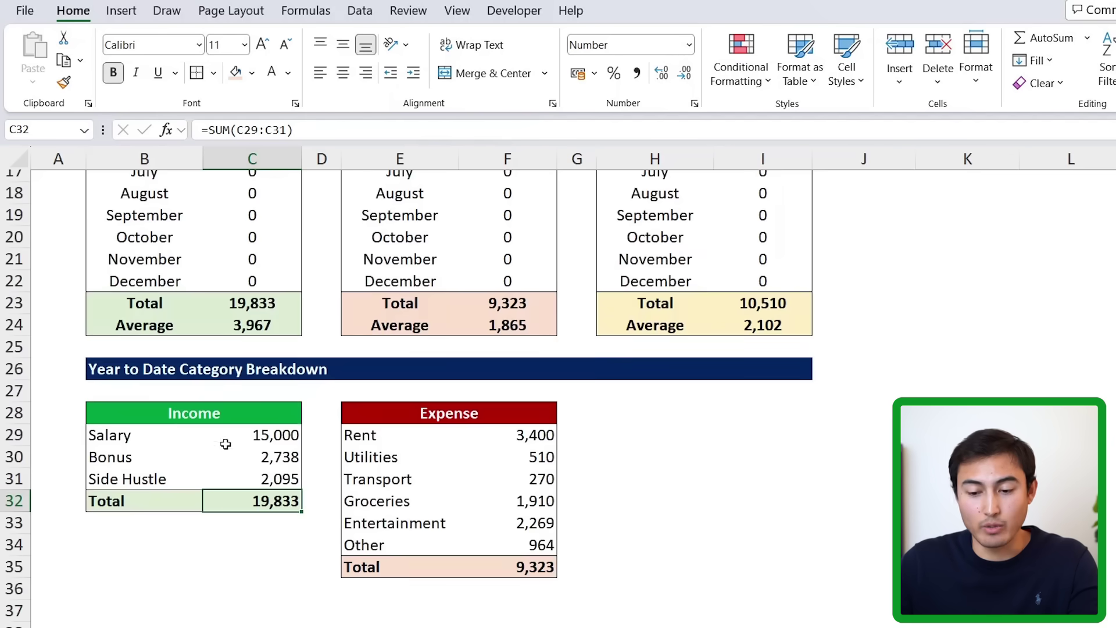
pyautogui.scroll(5, 226, 445)
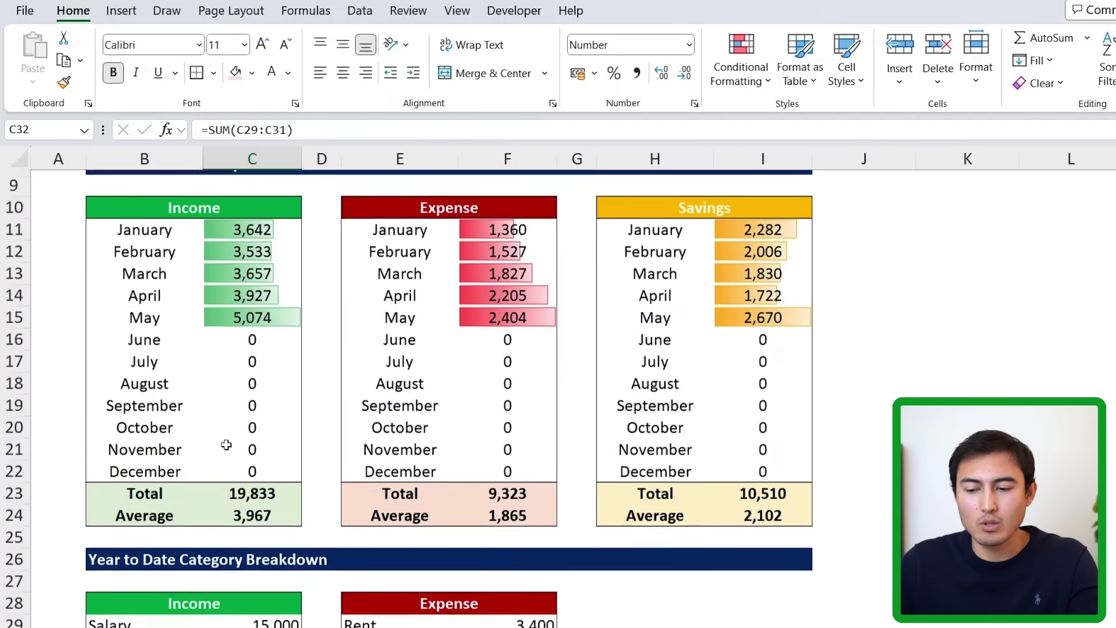
pyautogui.scroll(-5, 226, 445)
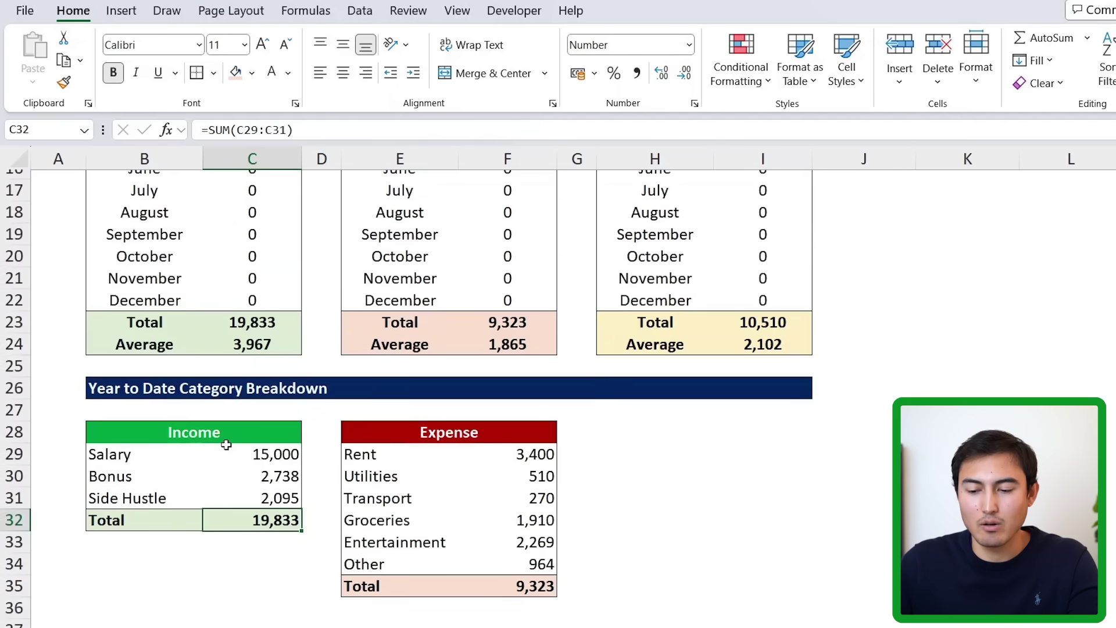
# - Group rows 28–35 of the category breakdown into a collapsible outline group
pyautogui.click(8, 433)
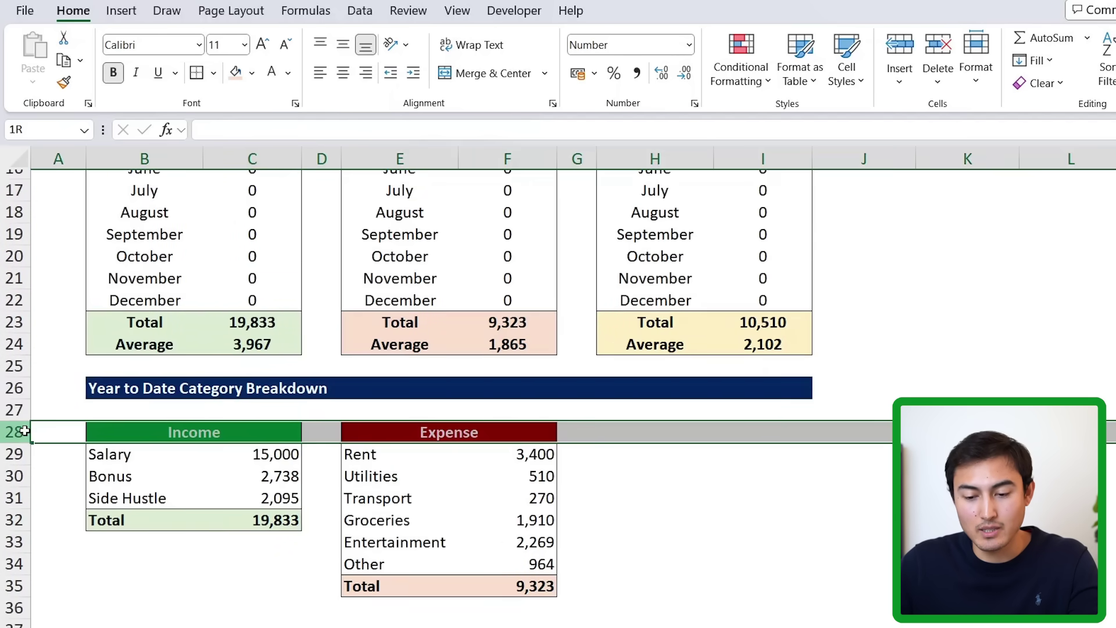
pyautogui.moveTo(24, 430); pyautogui.dragTo(13, 586)
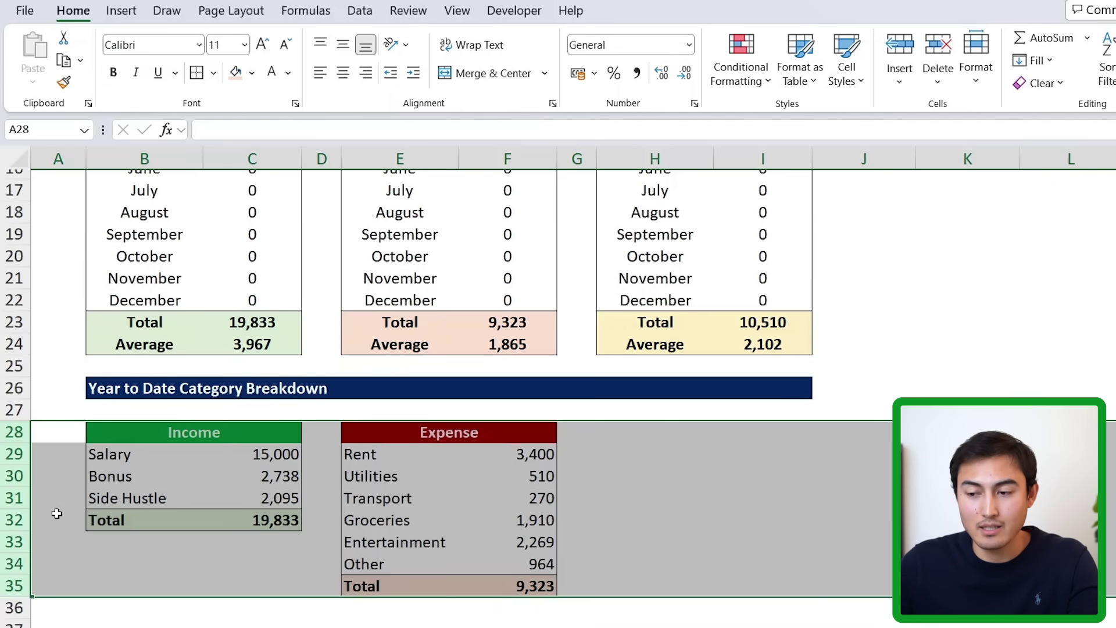
pyautogui.click(361, 11)
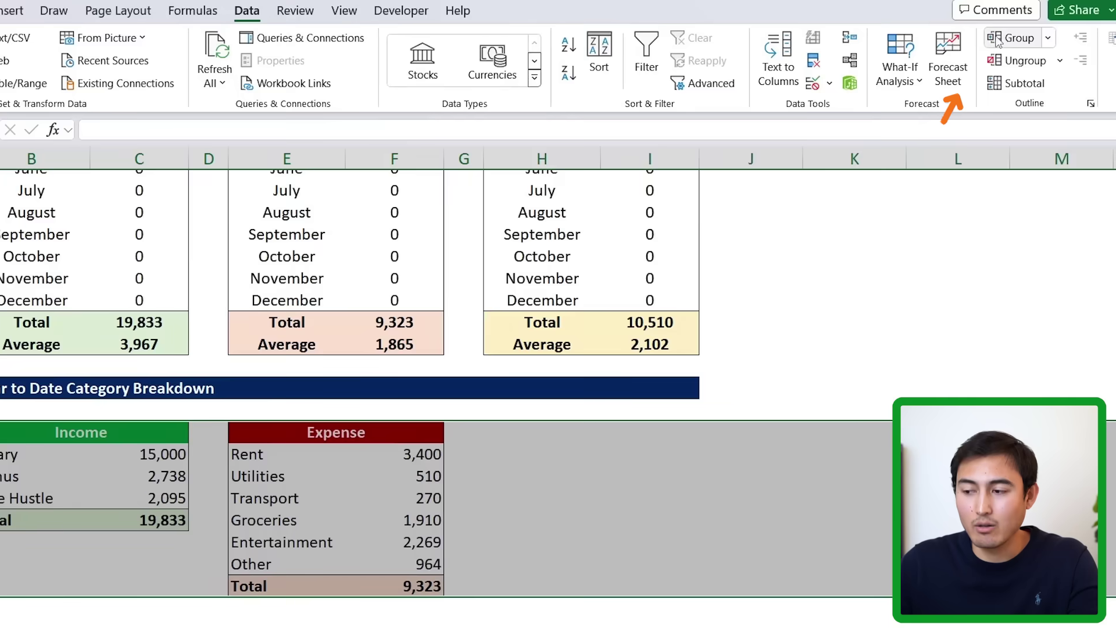
pyautogui.hotkey('shift', 'alt', 'Right')
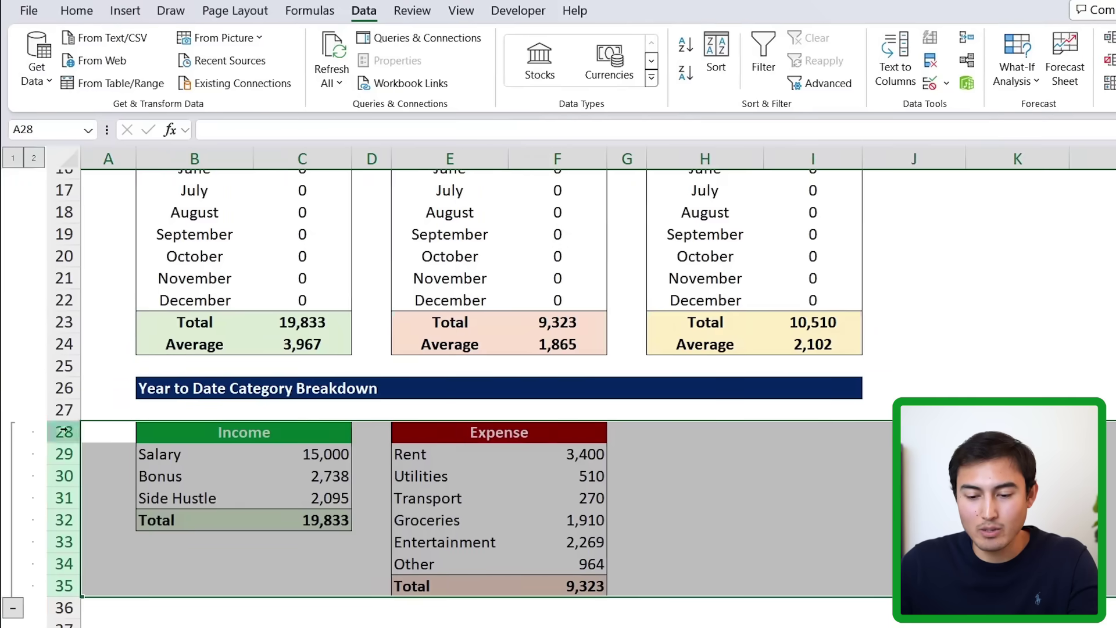
# - Group the monthly breakdown rows 10–24 into a collapsible outline group
pyautogui.scroll(3, 133, 309)
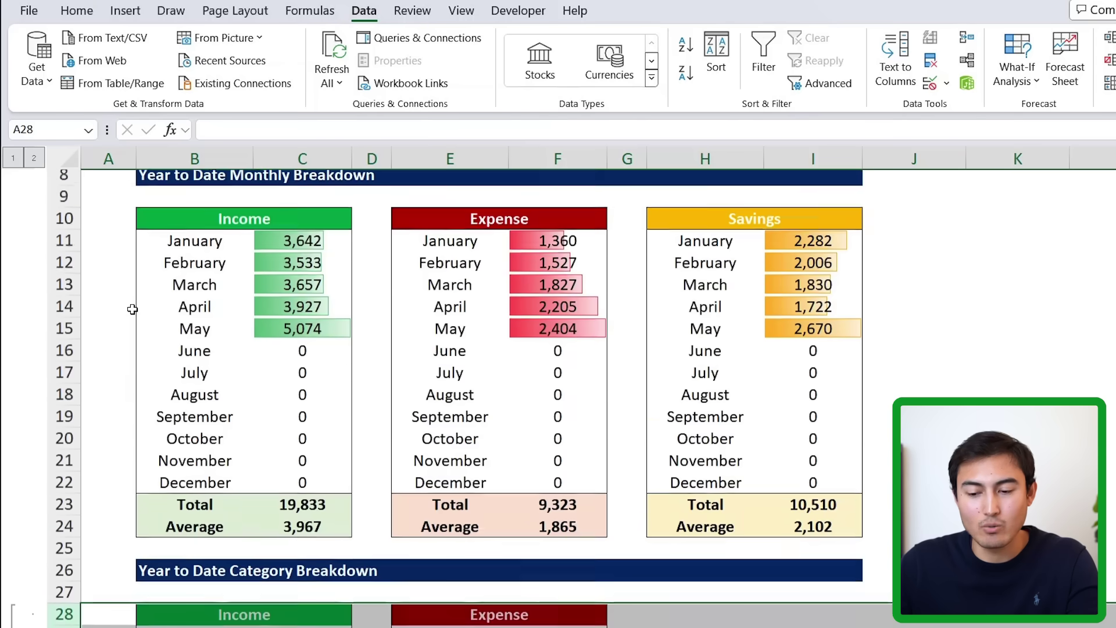
pyautogui.click(66, 236)
pyautogui.moveTo(67, 236); pyautogui.dragTo(54, 552)
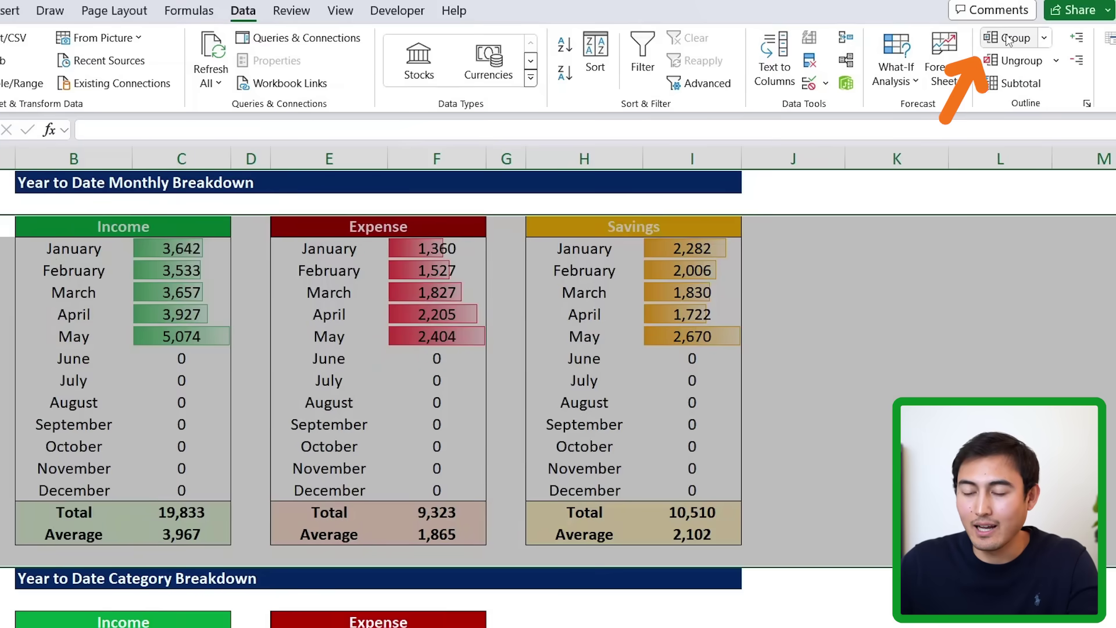
pyautogui.click(1011, 38)
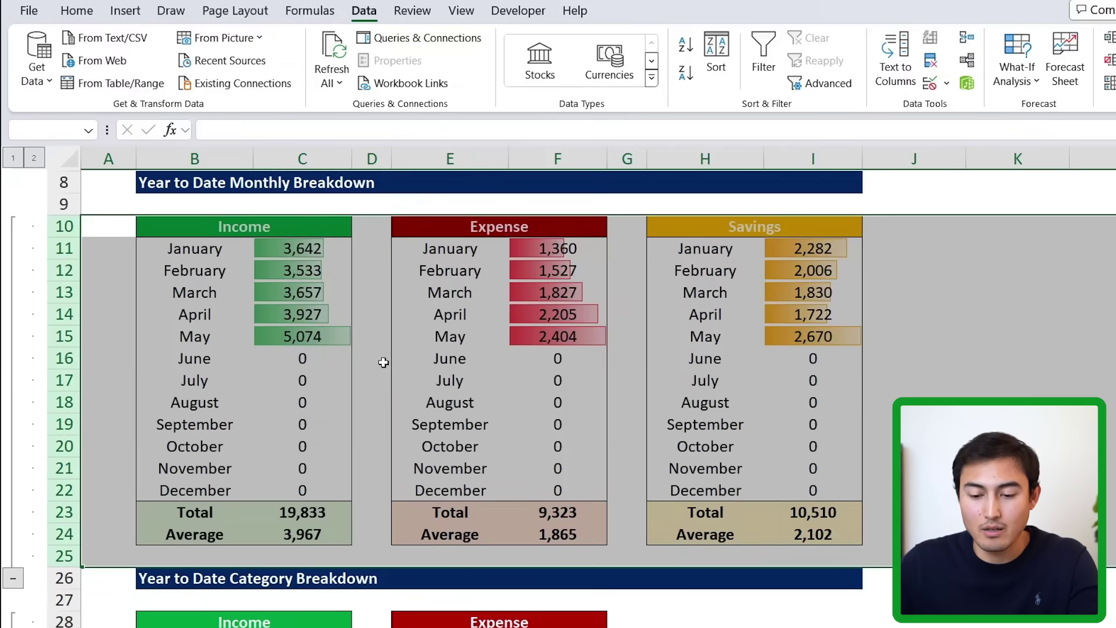
# - Test the outline by collapsing and expanding each group and then all levels
pyautogui.click(12, 579)
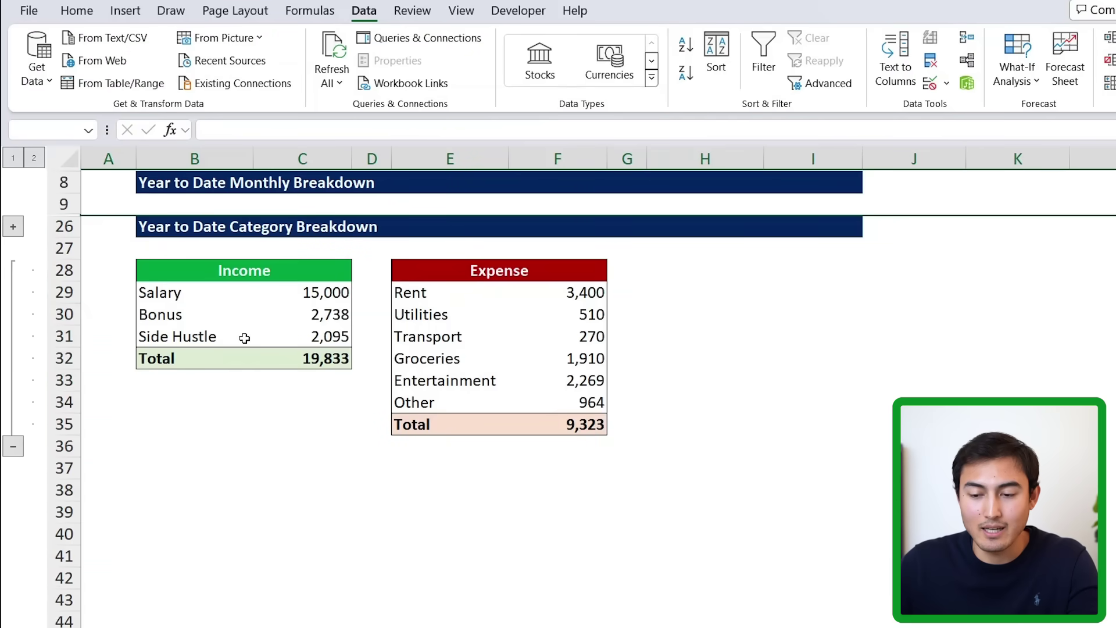
pyautogui.click(14, 447)
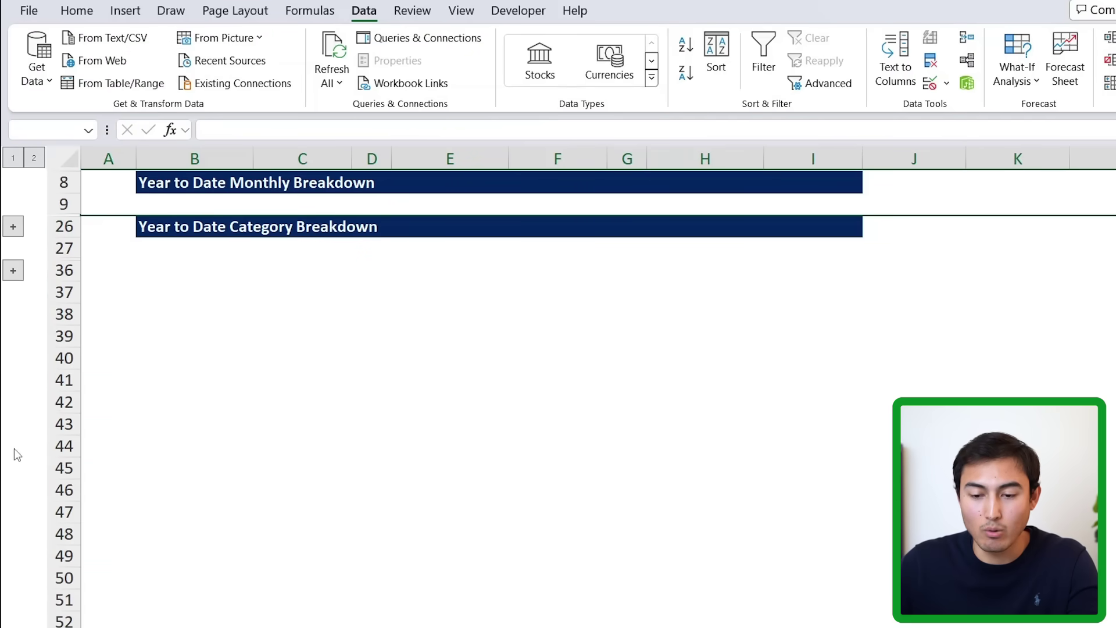
pyautogui.click(13, 227)
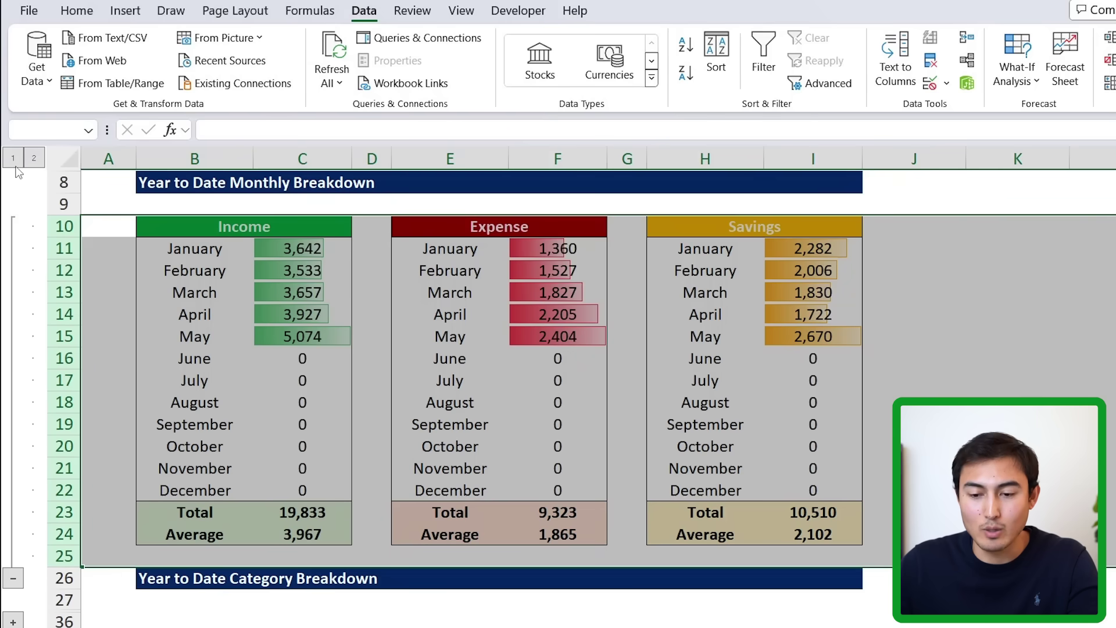
pyautogui.scroll(3, 186, 204)
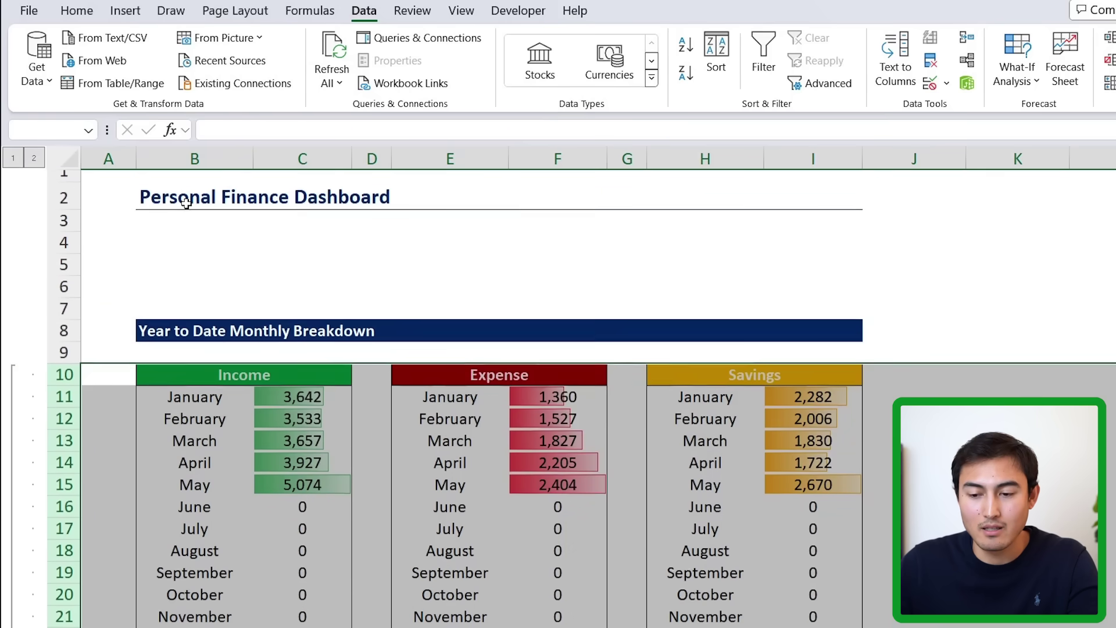
pyautogui.click(13, 158)
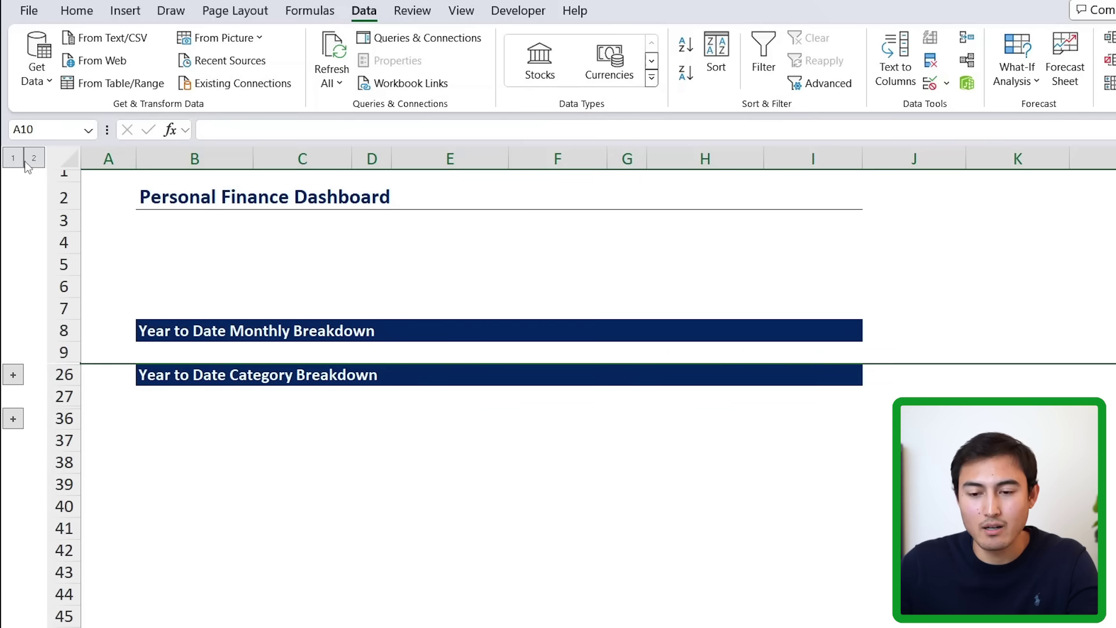
pyautogui.click(35, 158)
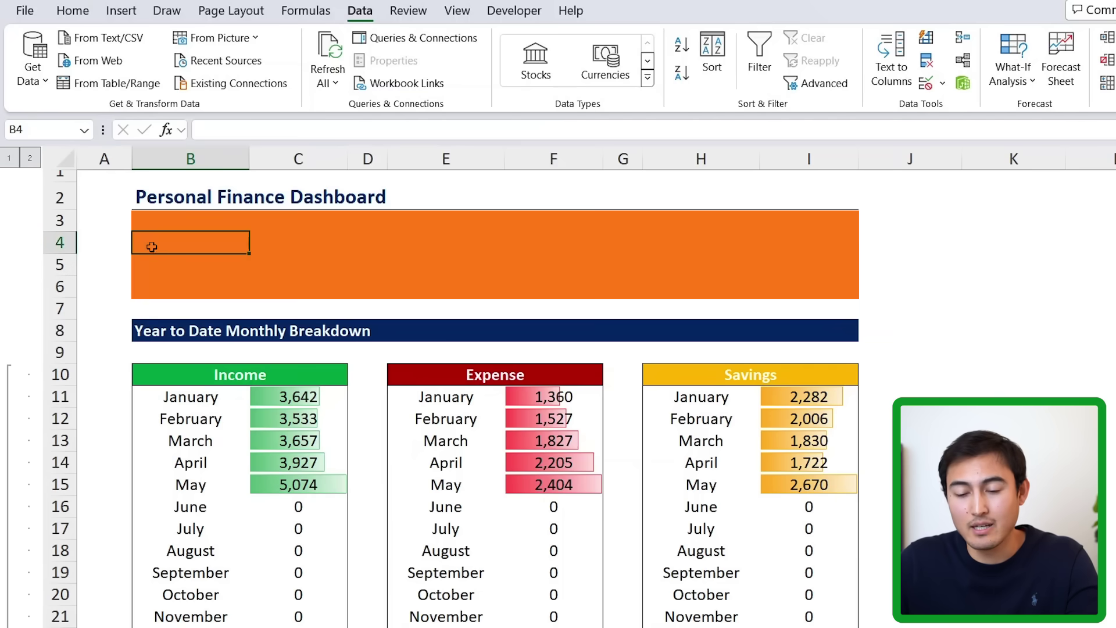
# - Undo the last edit and reselect cell B4 alone
pyautogui.hotkey('ctrl', 'z')
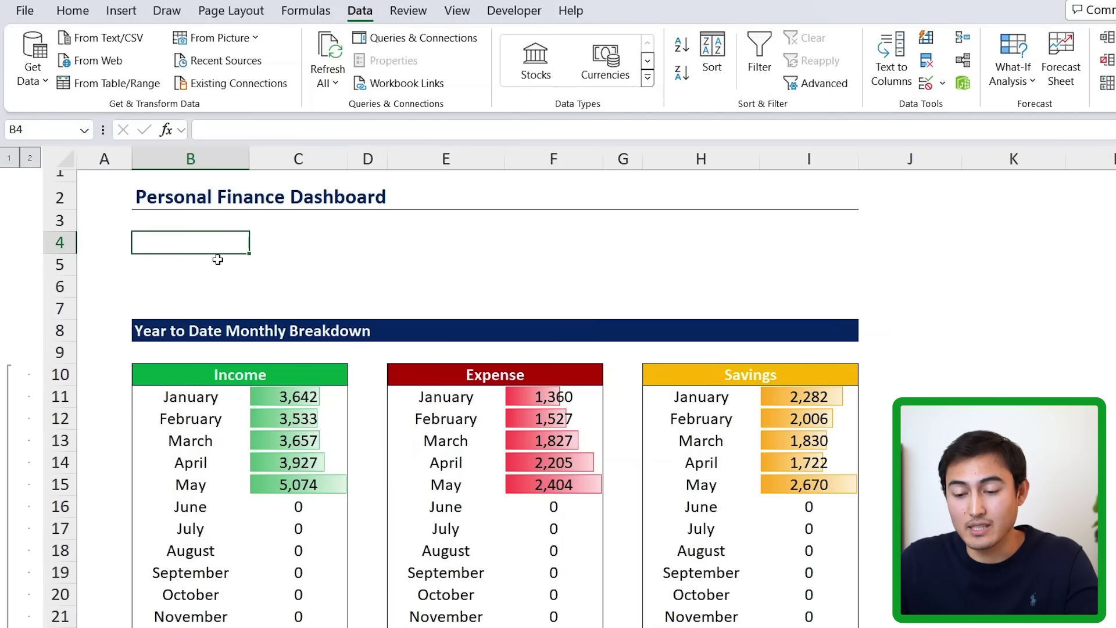
pyautogui.hotkey('shift', 'Down')
pyautogui.hotkey('shift', 'Down')
pyautogui.hotkey('shift', 'Up')
pyautogui.hotkey('shift', 'Up')
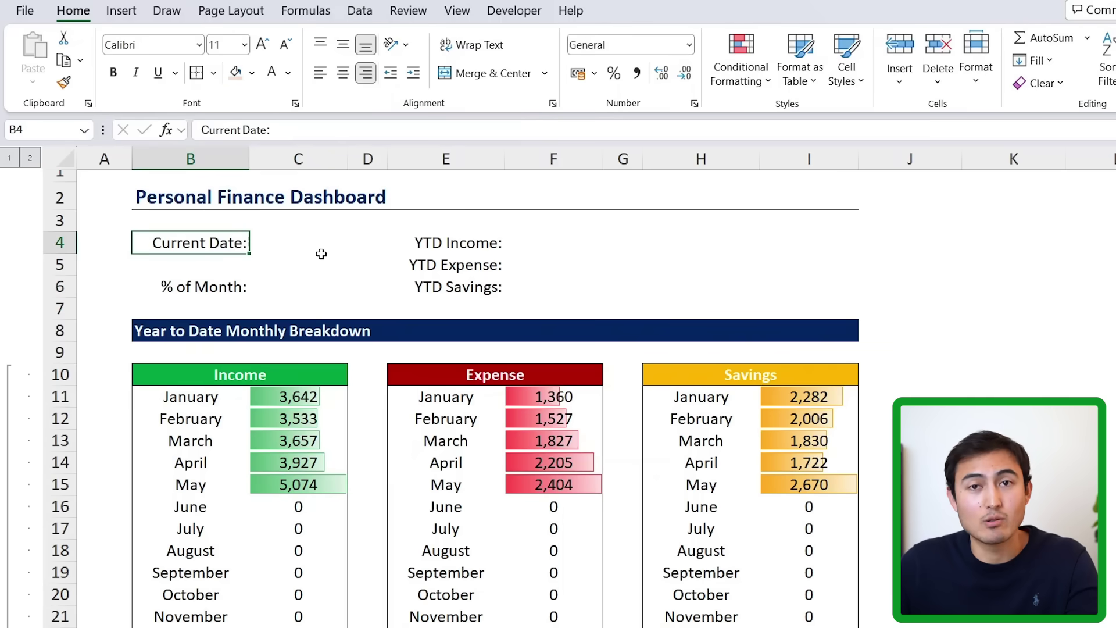
# - Enter =TODAY() beside Current Date so it shows 11/12/2023
pyautogui.click(321, 254)
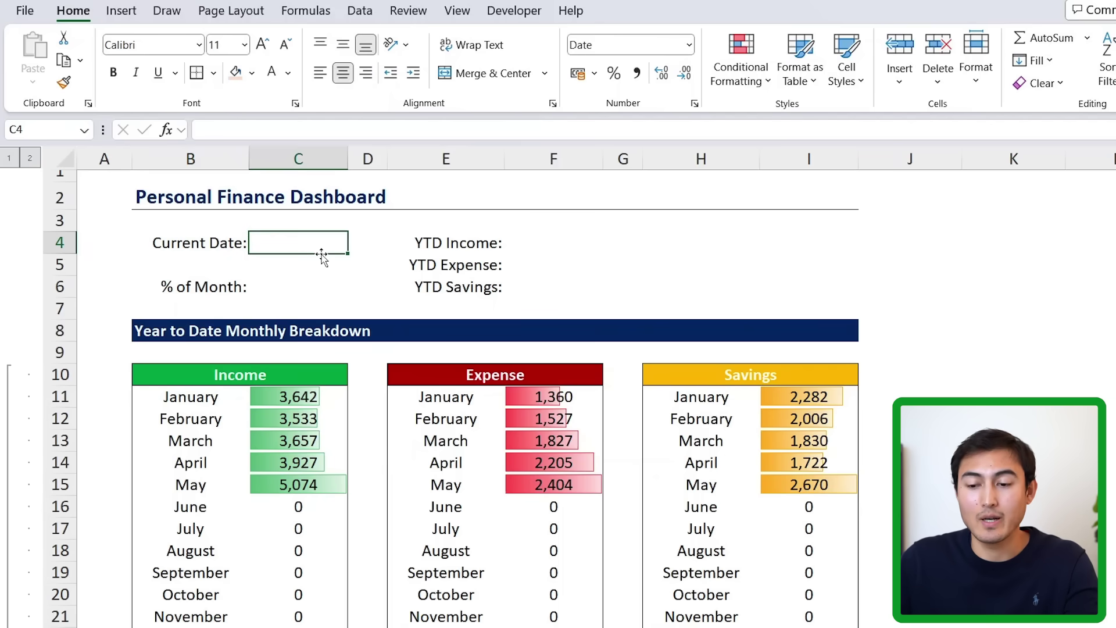
pyautogui.write('=toda')
pyautogui.press('Tab')
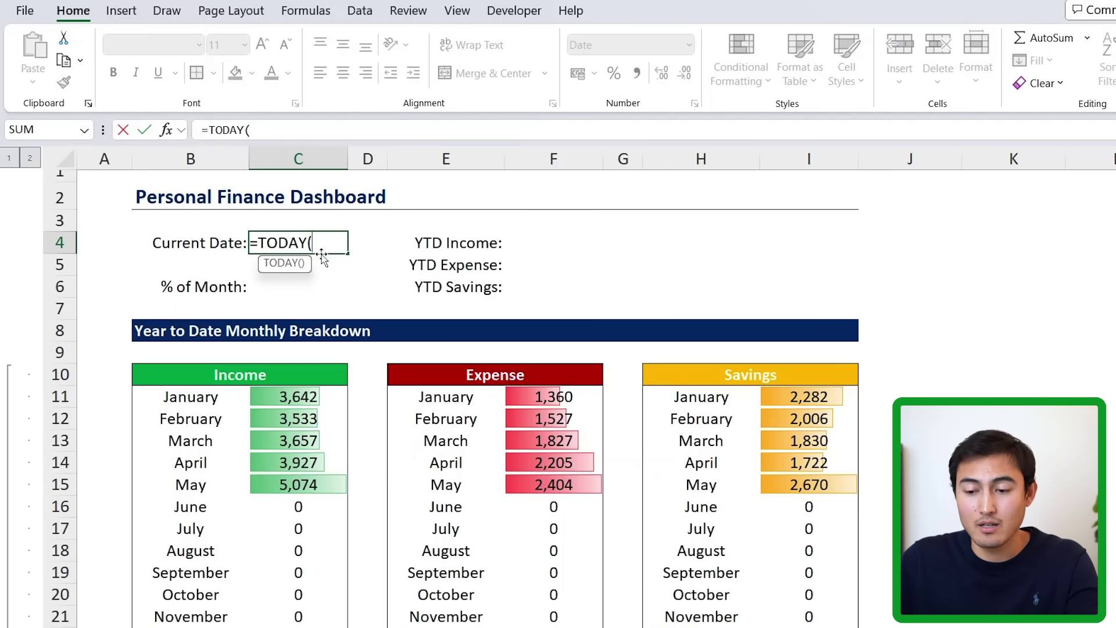
pyautogui.write(')')
pyautogui.press('Return')
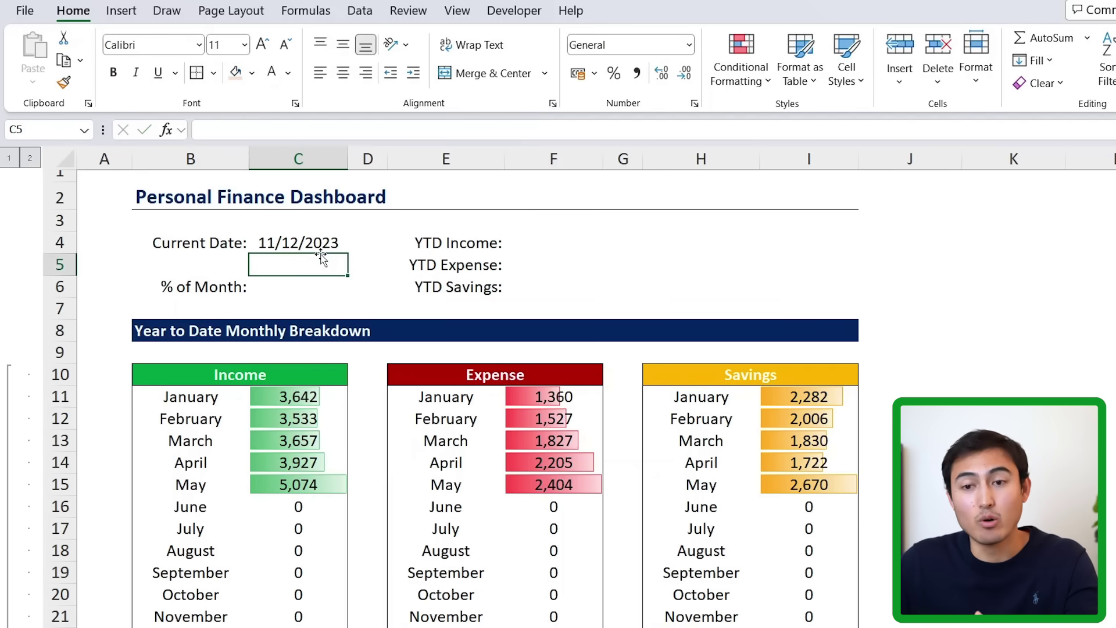
pyautogui.press('Down')
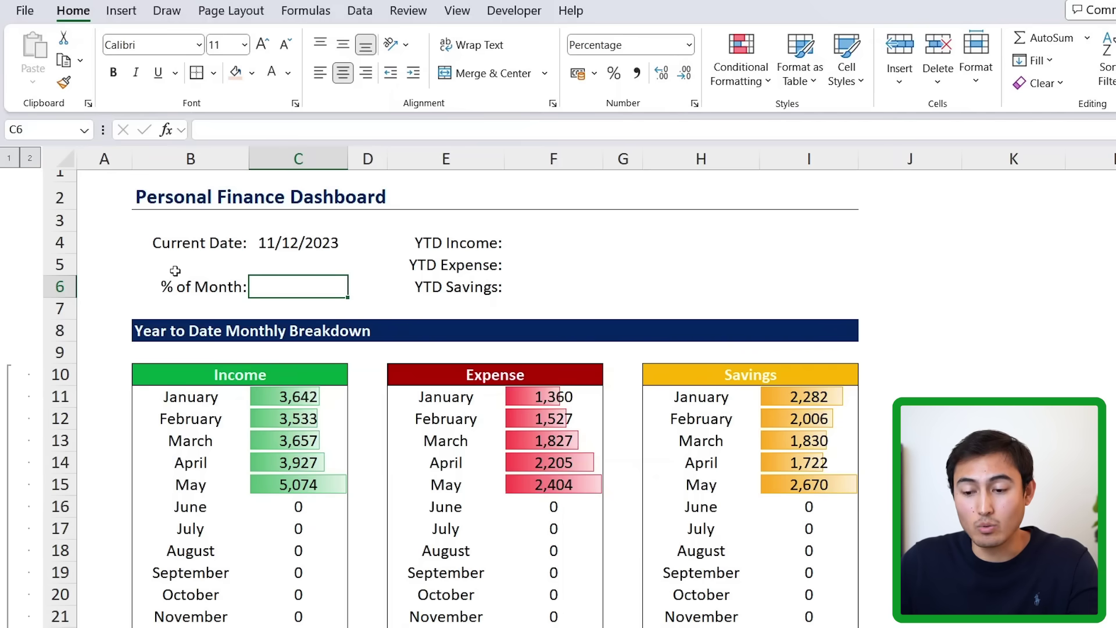
# - Enter =DAY(C4)/EOMONTH(MONTH(C4),0) as the % of Month value, showing 35%
pyautogui.write('=')
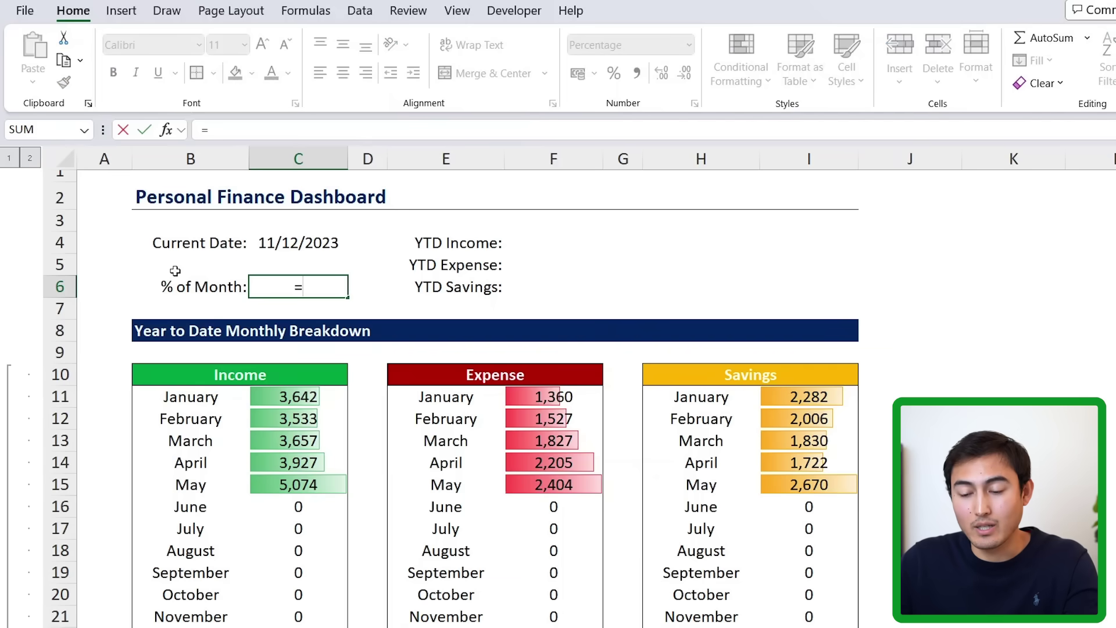
pyautogui.write('day')
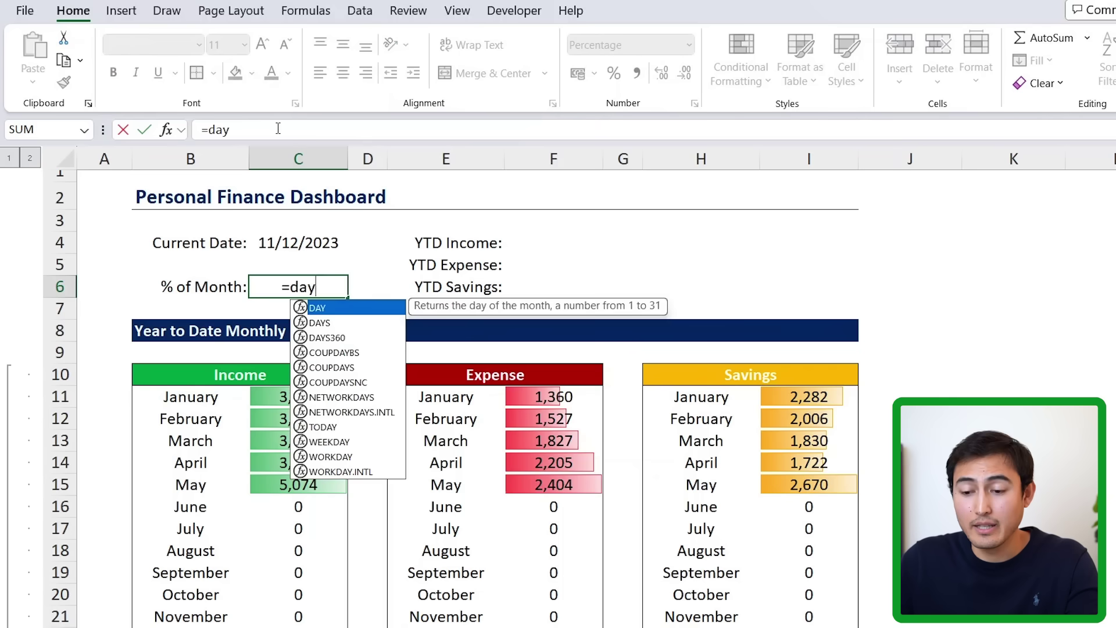
pyautogui.press('Tab')
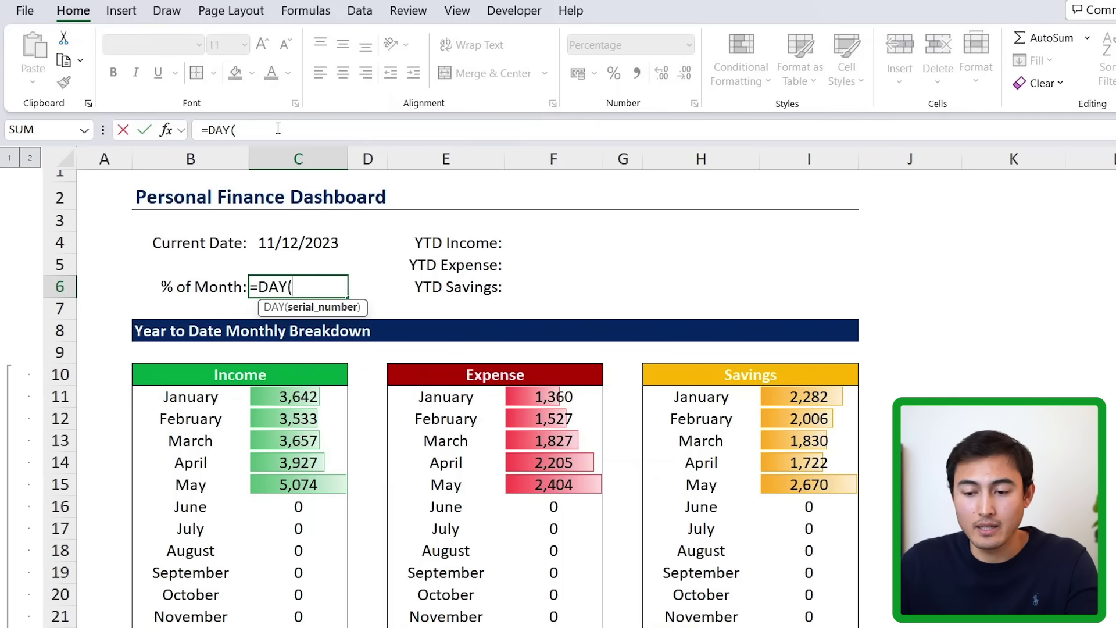
pyautogui.click(304, 246)
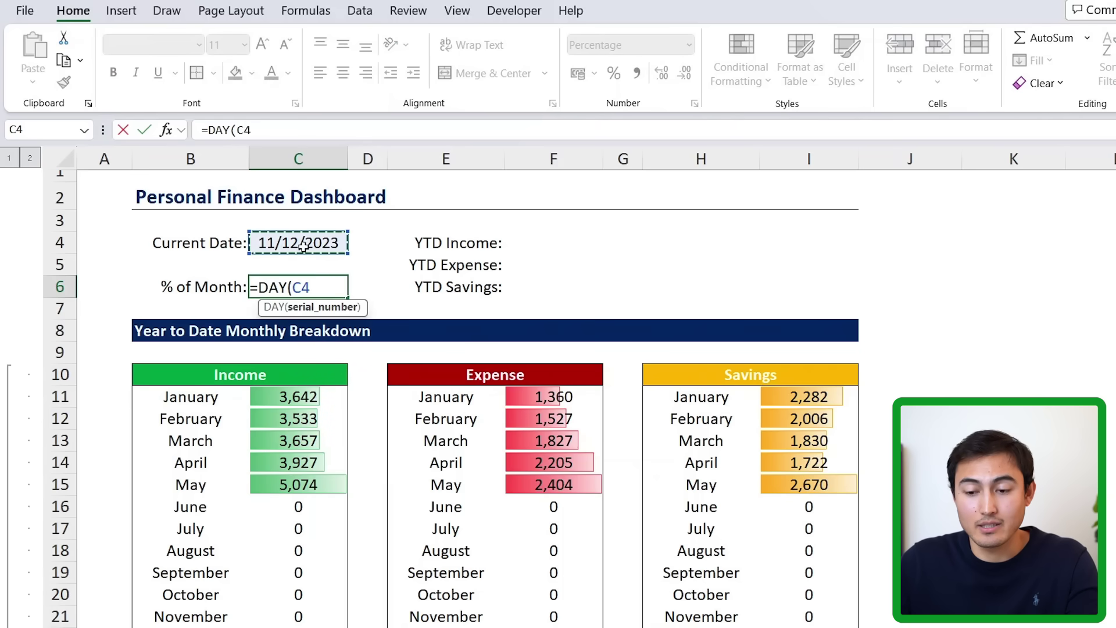
pyautogui.write(')')
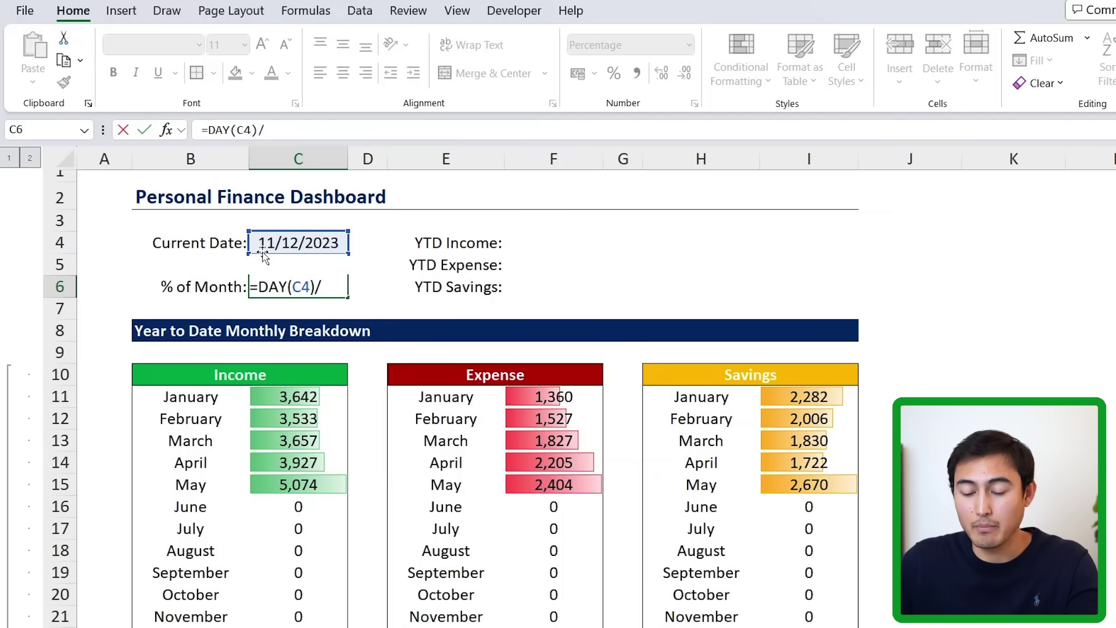
pyautogui.write('/eom')
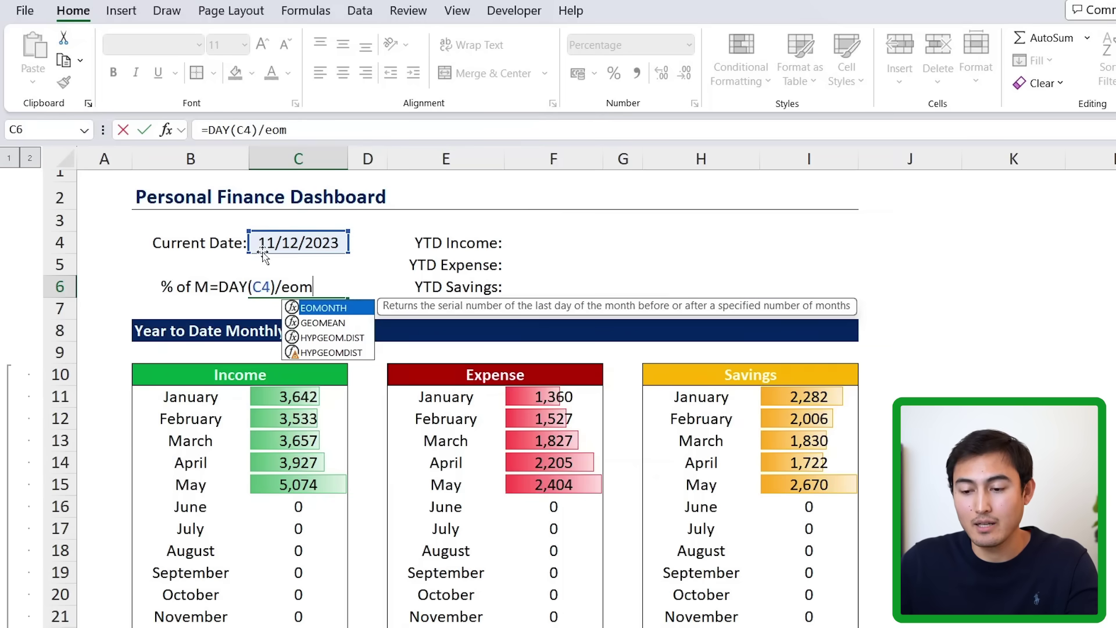
pyautogui.press('Tab')
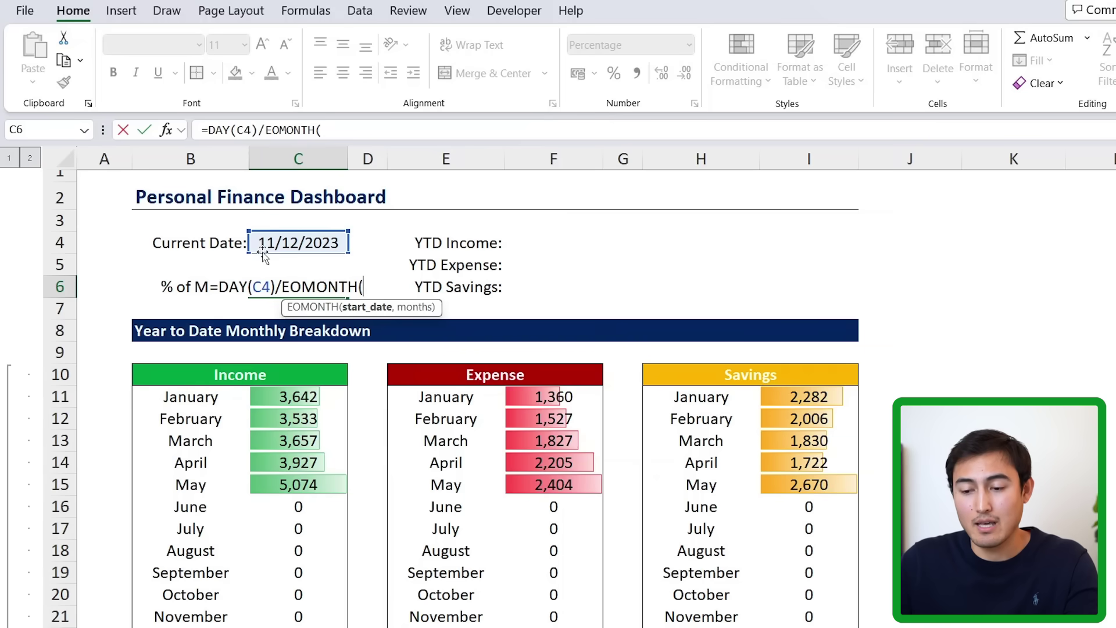
pyautogui.write('mon')
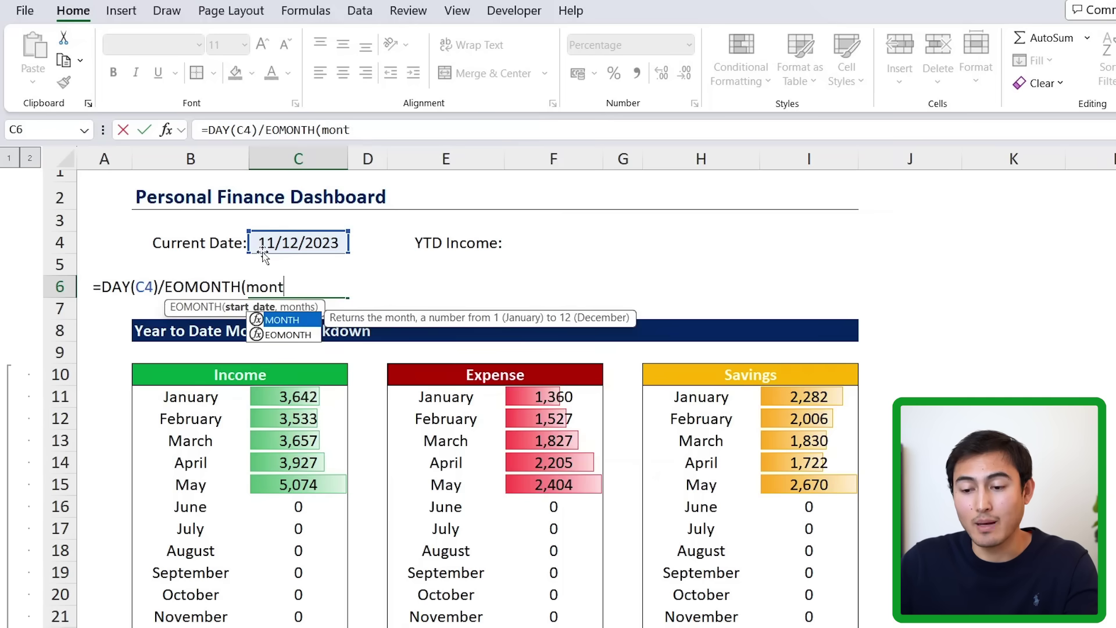
pyautogui.write('t')
pyautogui.press('Tab')
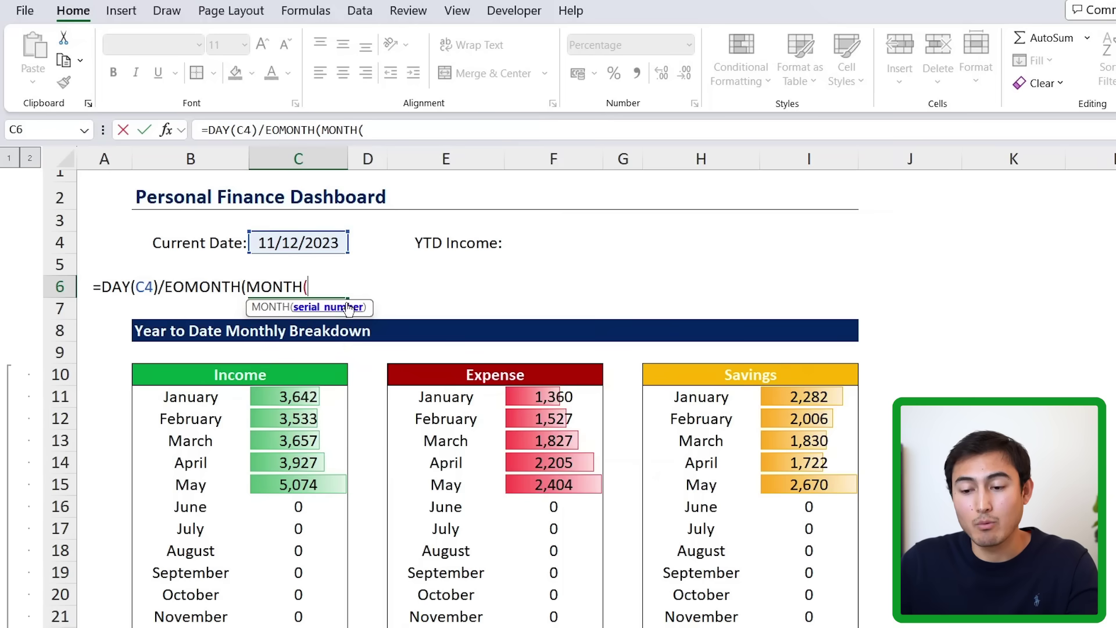
pyautogui.click(287, 243)
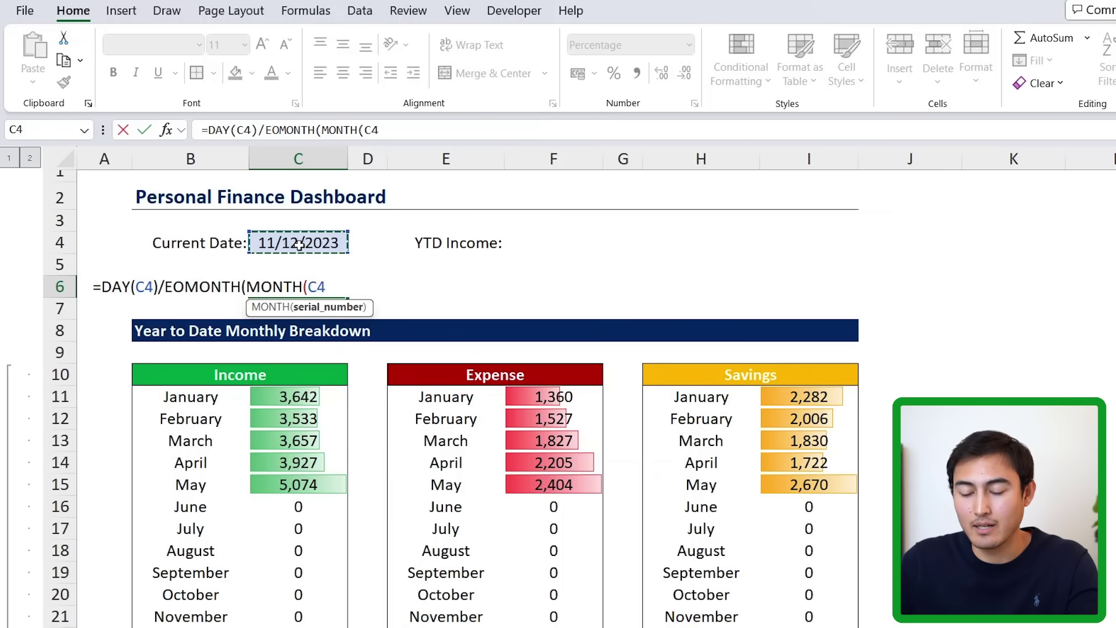
pyautogui.write(')')
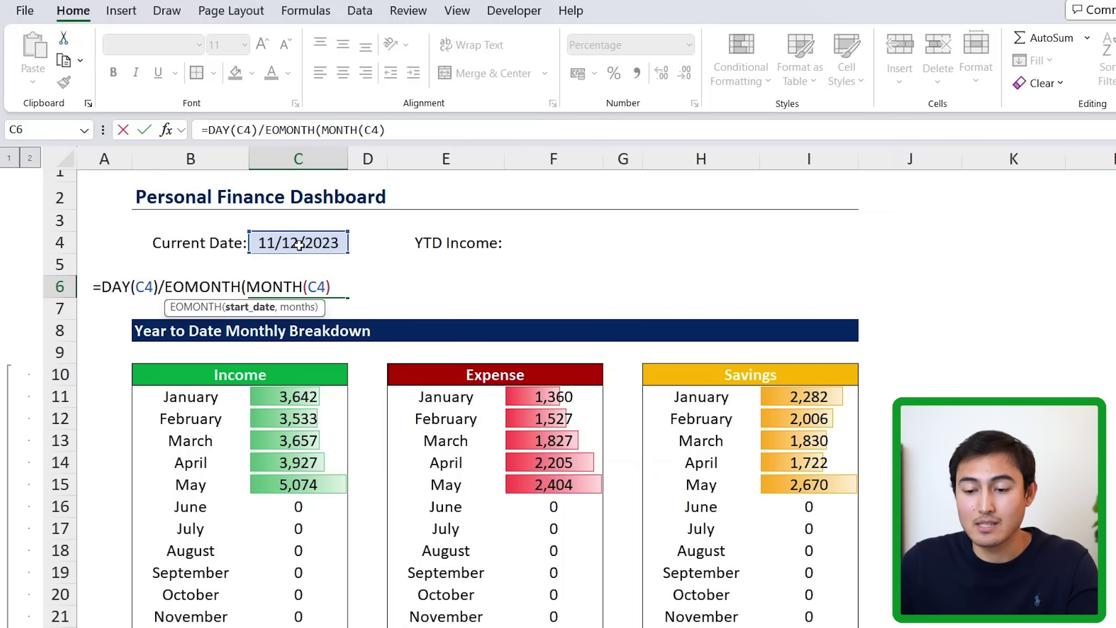
pyautogui.write(',')
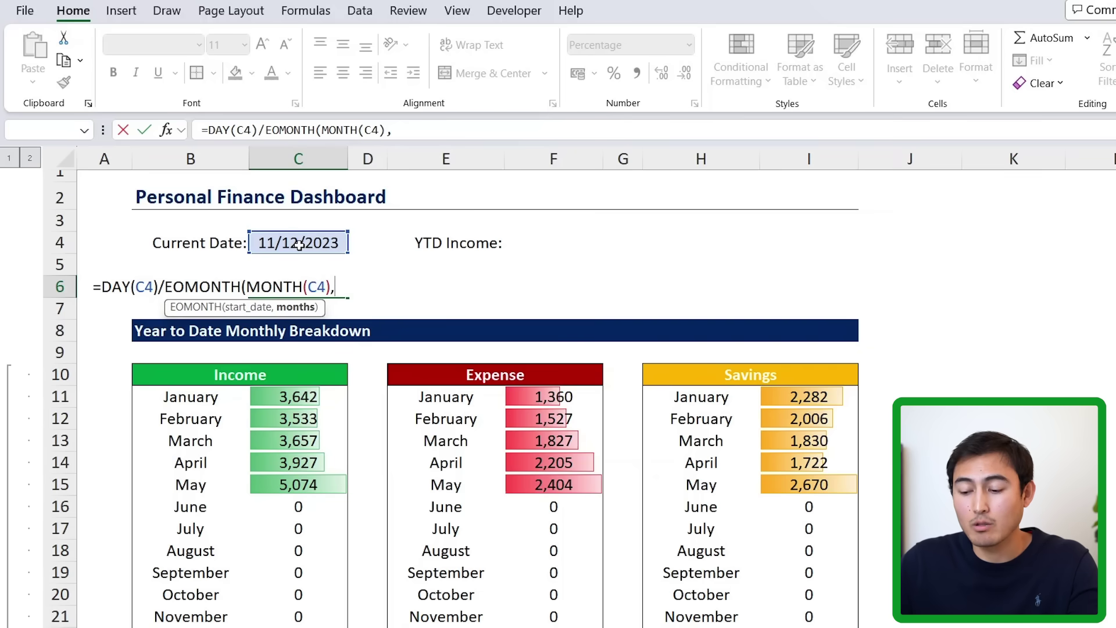
pyautogui.write('0')
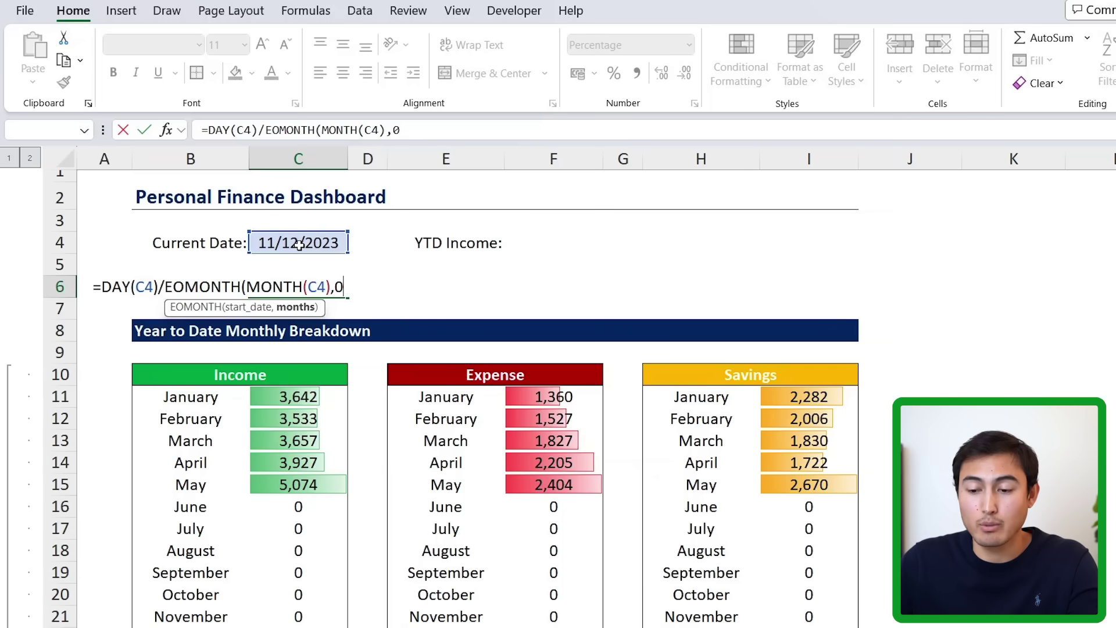
pyautogui.write(')')
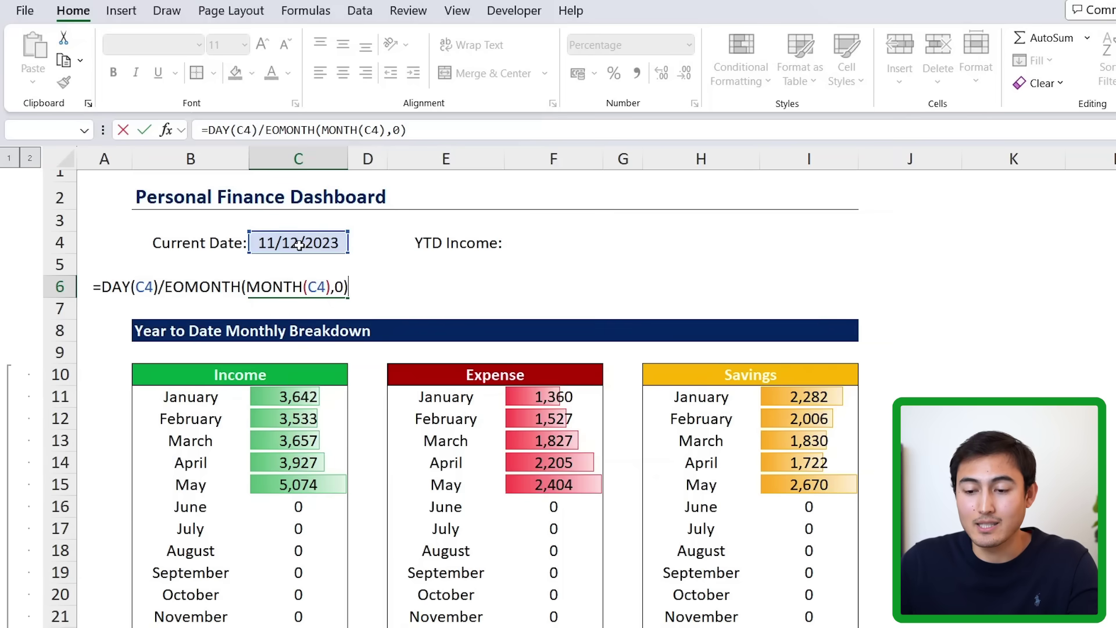
pyautogui.press('Return')
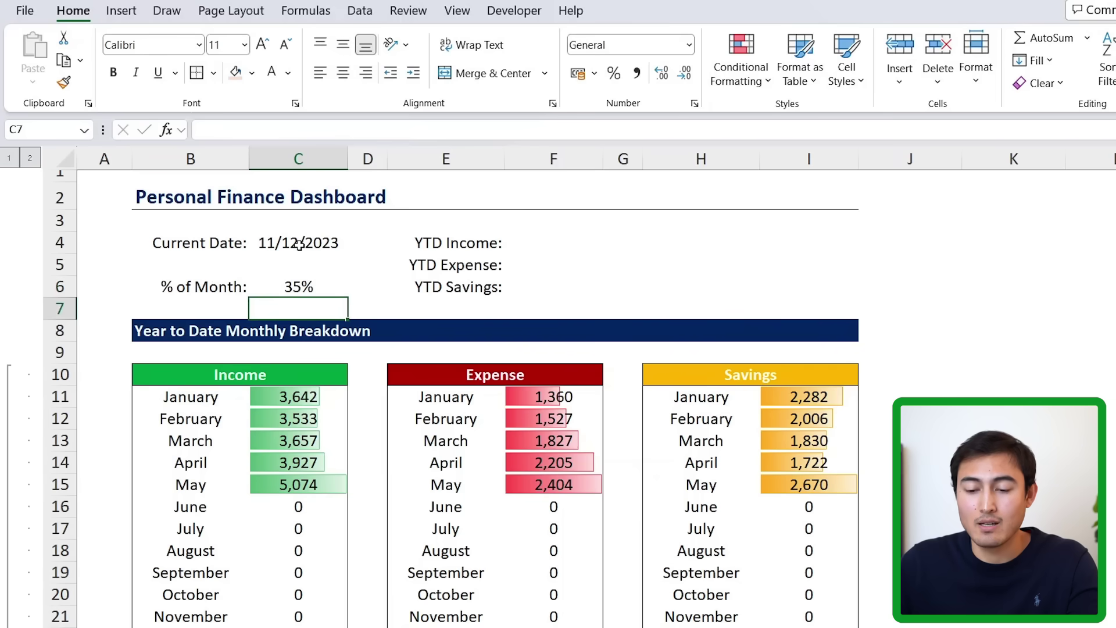
pyautogui.press('Up')
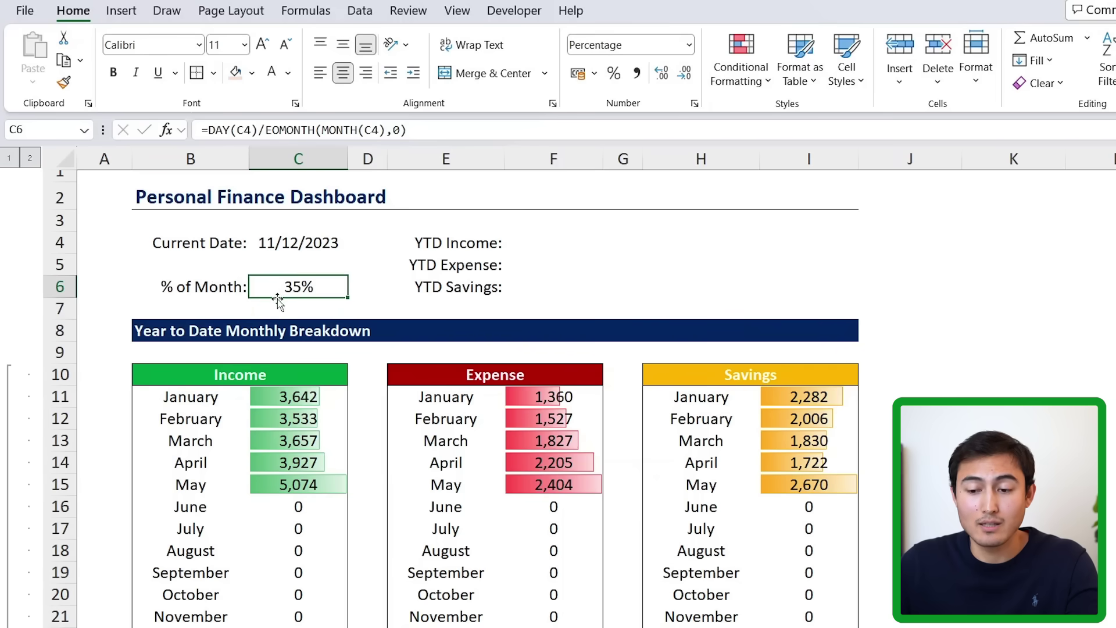
# - Test =11/31 in a spare cell, then clear it
pyautogui.click(259, 262)
pyautogui.write('=11/31')
pyautogui.hotkey('ctrl', 'Return')
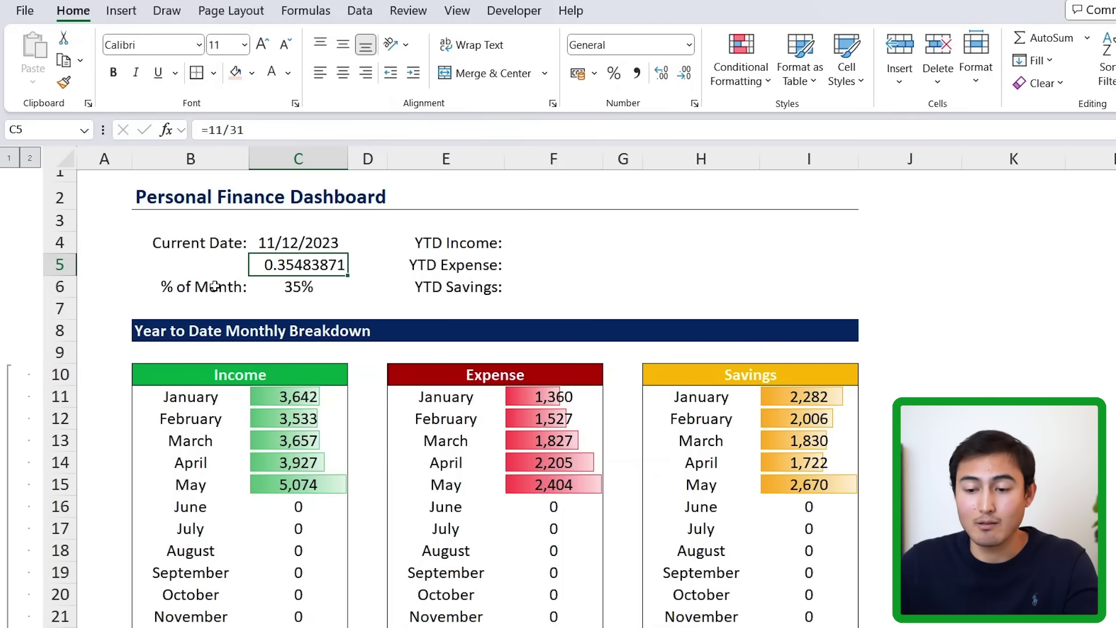
pyautogui.press('Delete')
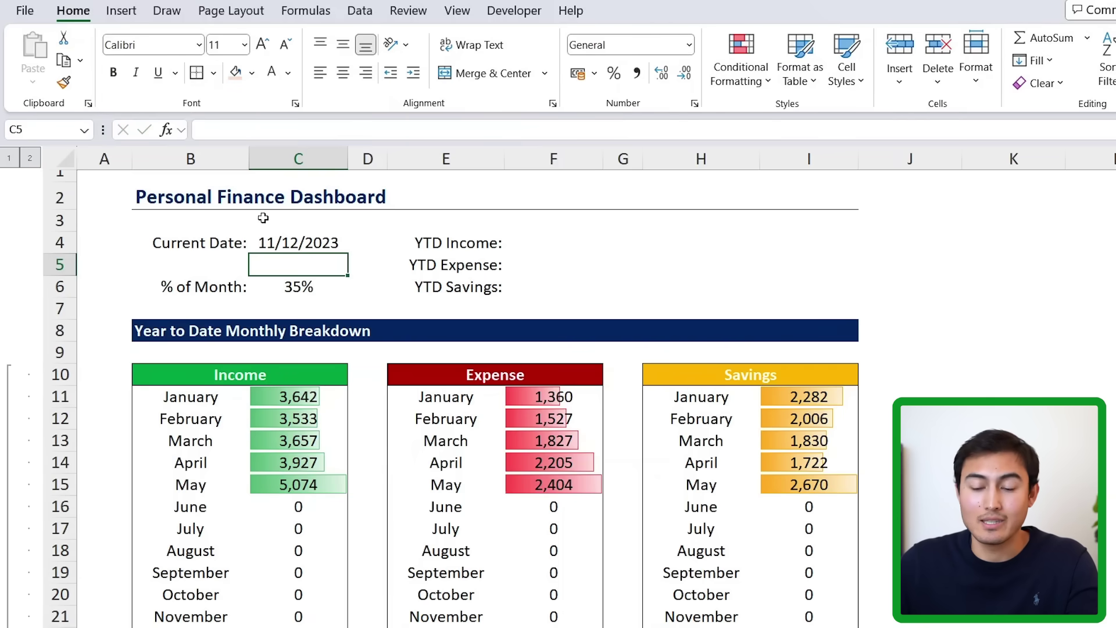
pyautogui.click(270, 237)
# - Link YTD Income, Expense and Savings to the monthly totals 19,833, 9,323 and 10,510
pyautogui.press('Right')
pyautogui.press('Right')
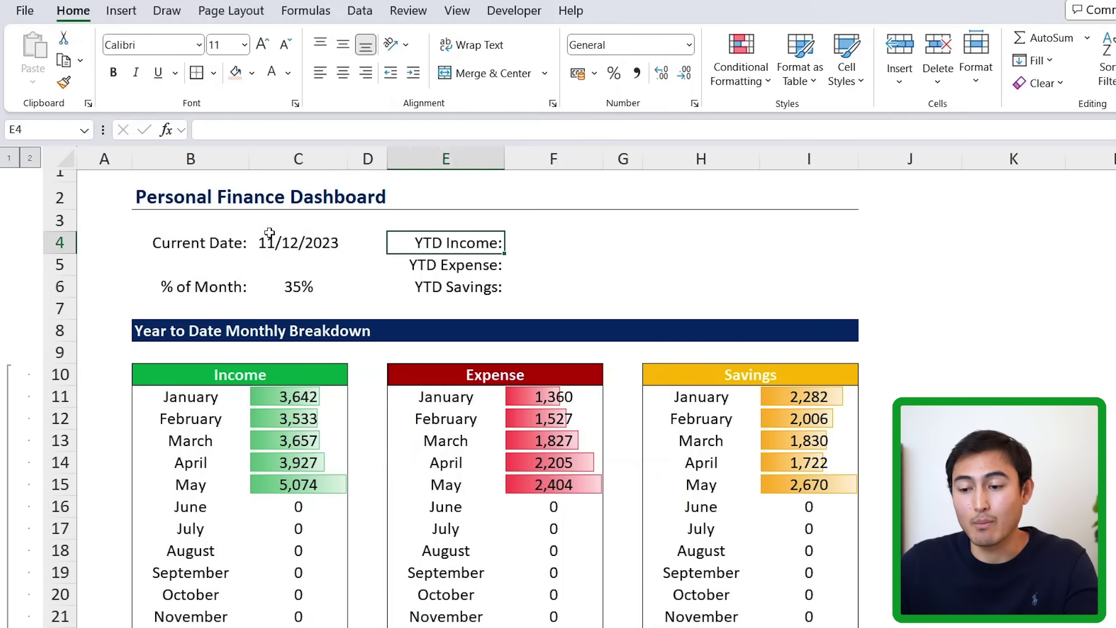
pyautogui.press('Right')
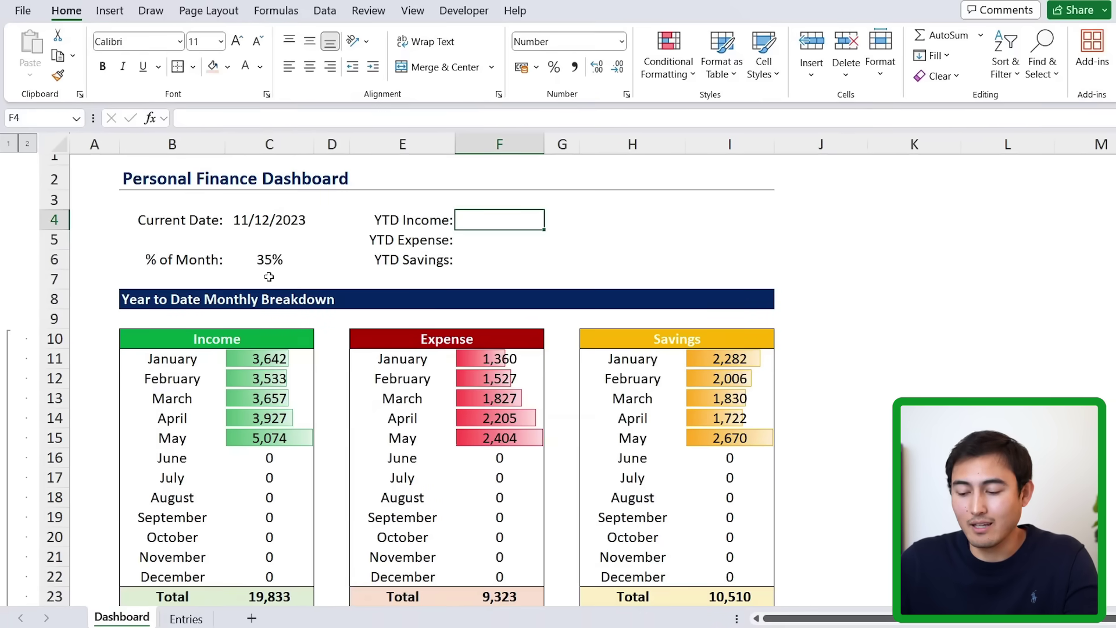
pyautogui.write('=')
pyautogui.scroll(-1, 260, 281)
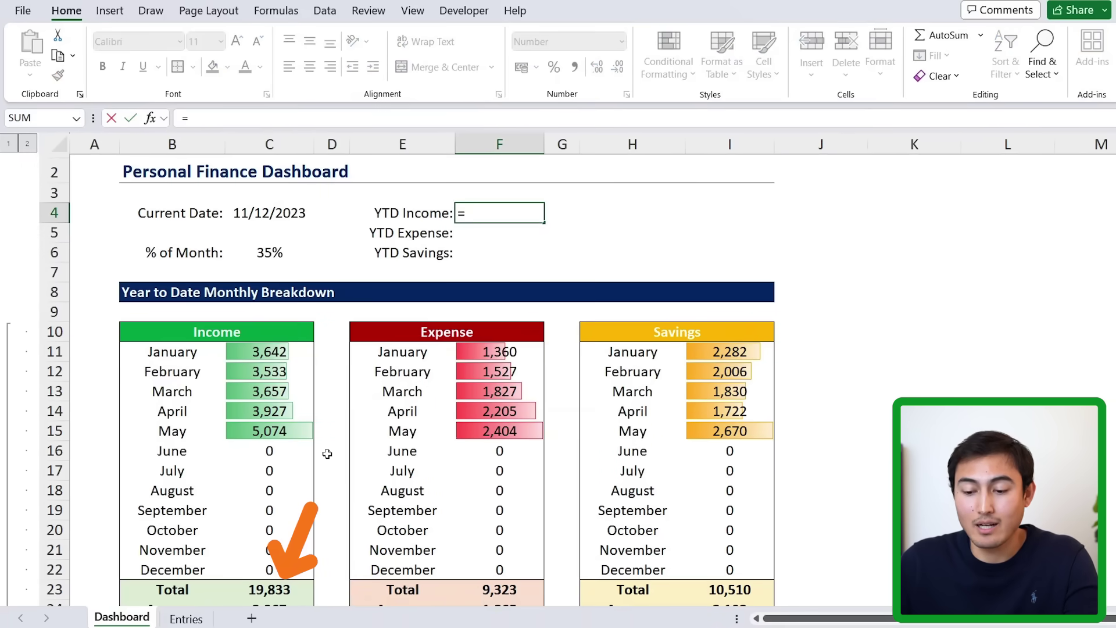
pyautogui.click(281, 597)
pyautogui.press('Return')
pyautogui.write('=')
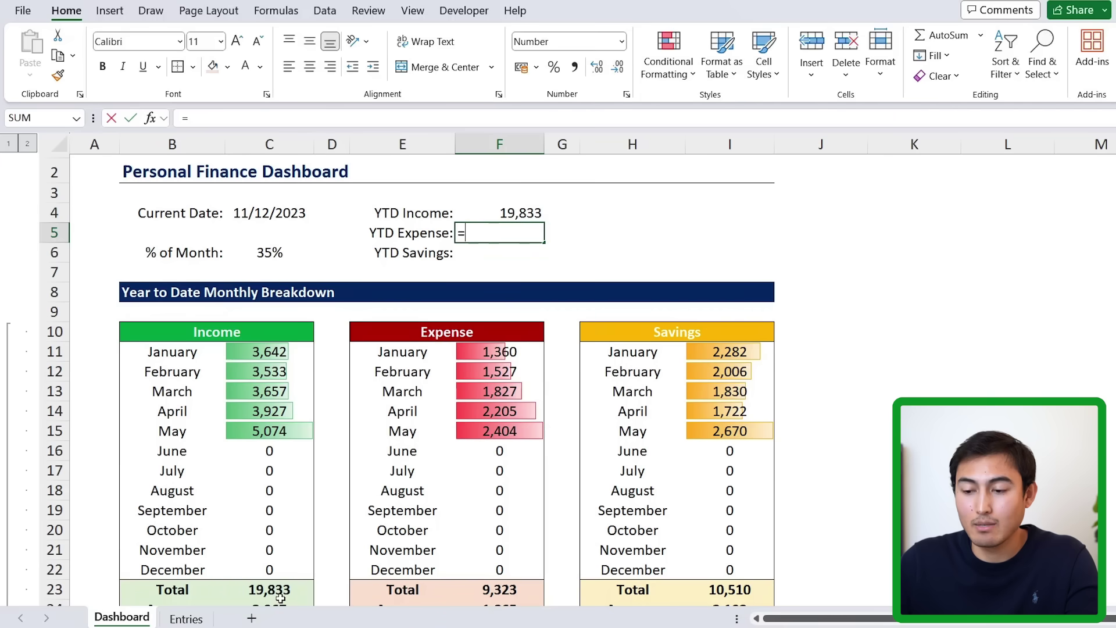
pyautogui.click(502, 586)
pyautogui.press('Return')
pyautogui.write('=')
pyautogui.click(691, 589)
pyautogui.press('Return')
pyautogui.press('Up')
pyautogui.press('Up')
pyautogui.press('Up')
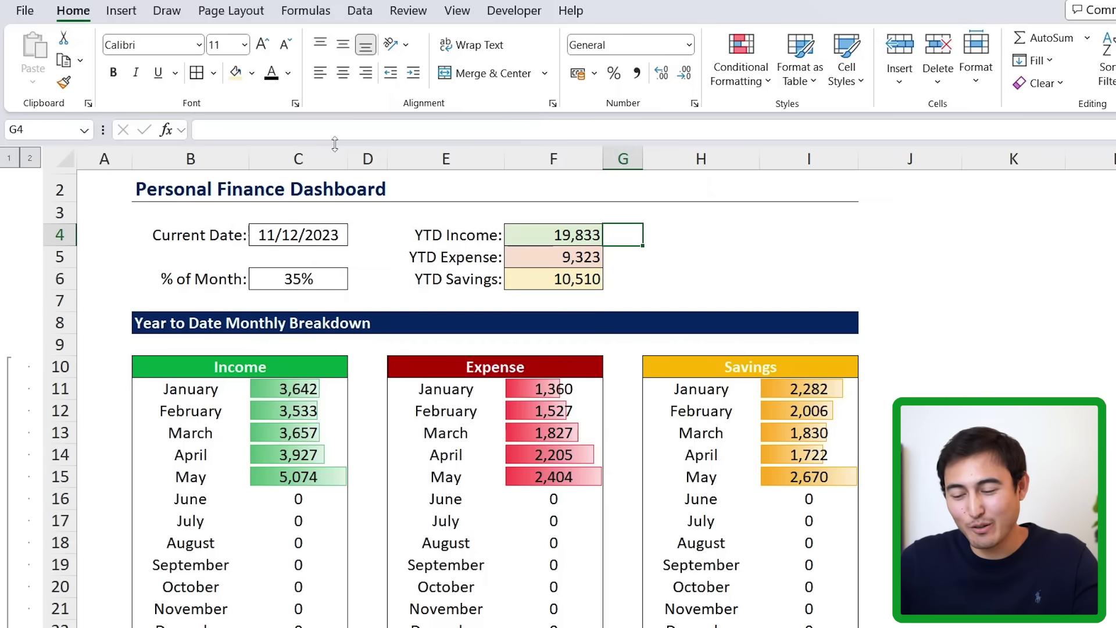
# - On the Entries sheet, add a row dated 1/8/2024, amount 500000, category Groceries
pyautogui.hotkey('ctrl', 'pagedown')
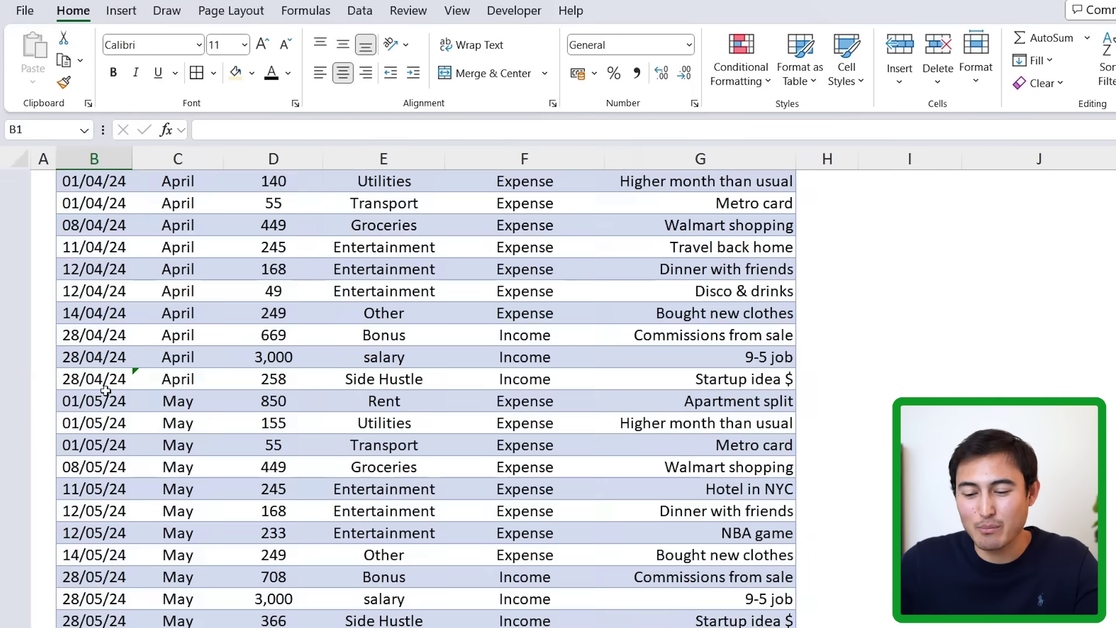
pyautogui.scroll(-3, 105, 389)
pyautogui.click(92, 477)
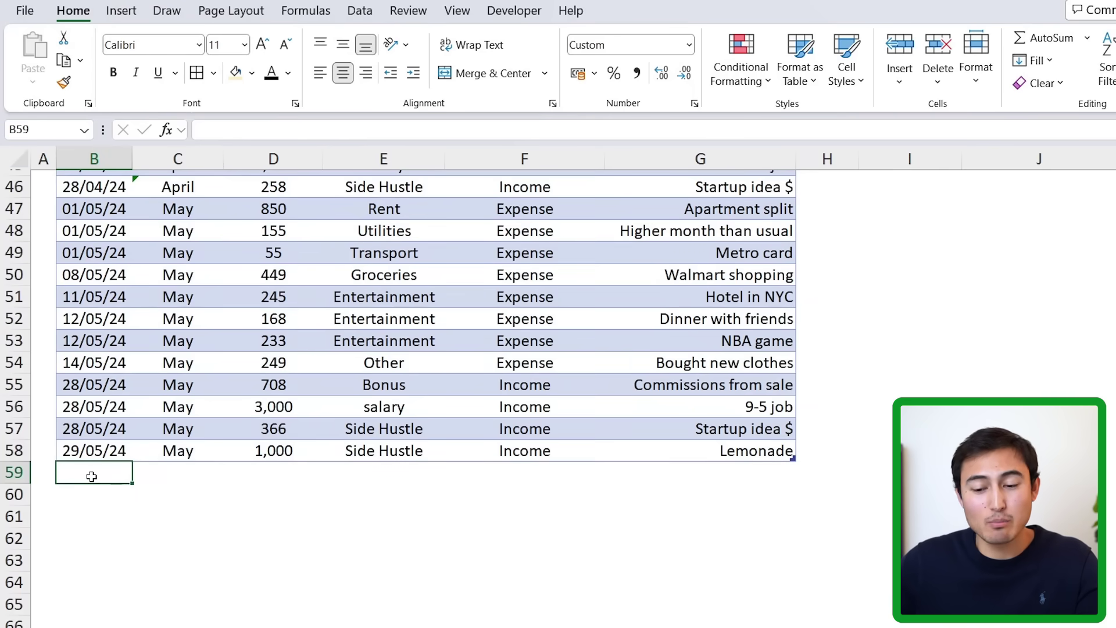
pyautogui.write('1.')
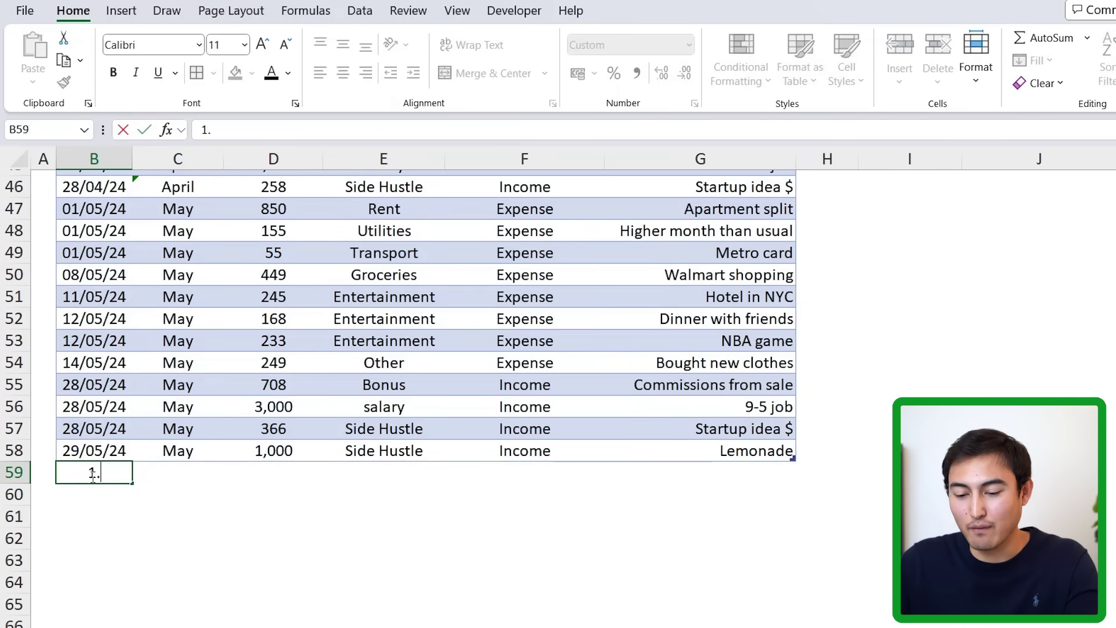
pyautogui.write('8/2024')
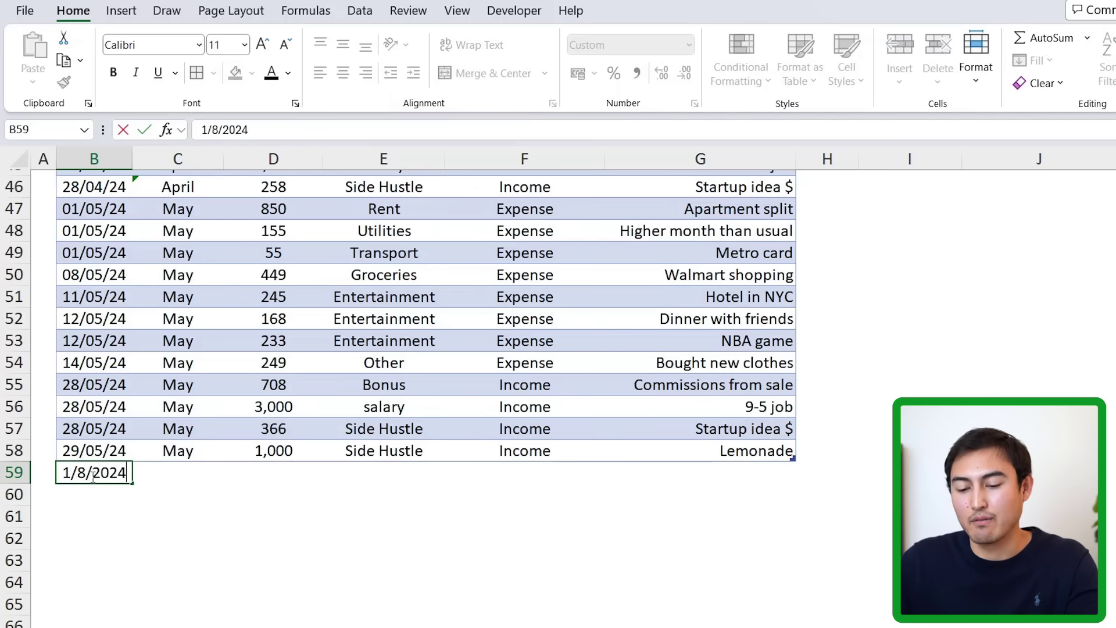
pyautogui.press('Tab')
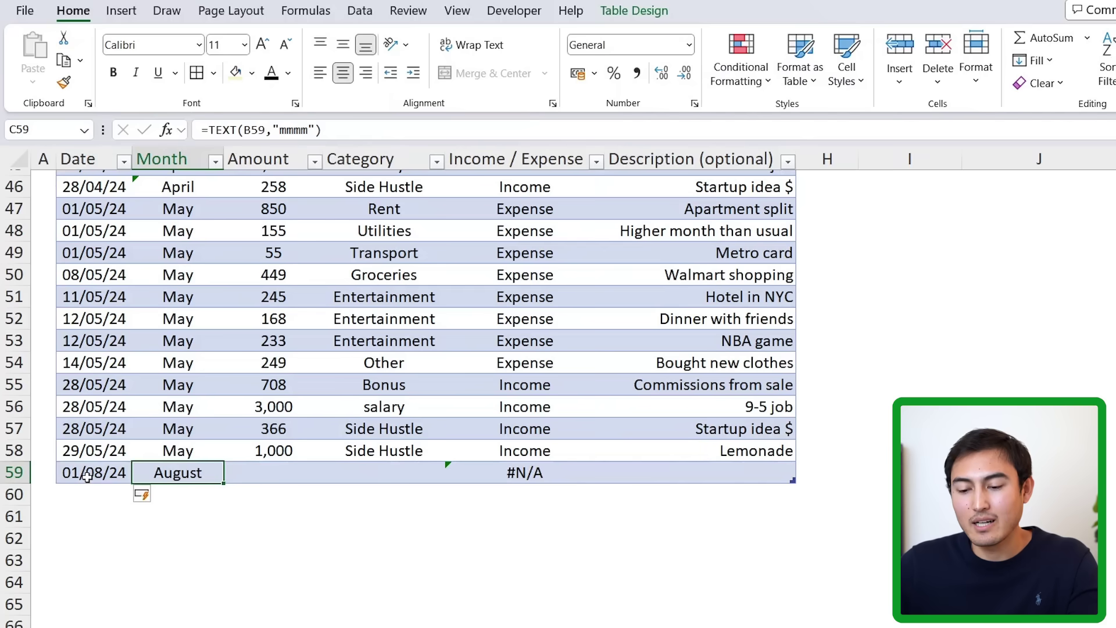
pyautogui.press('Tab')
pyautogui.write('50')
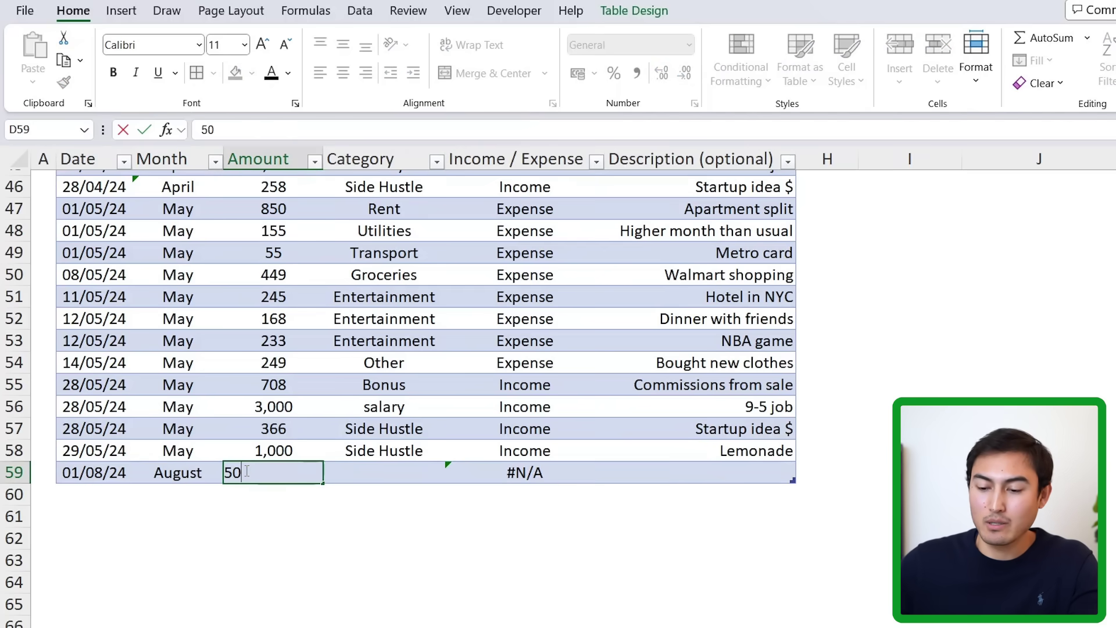
pyautogui.write('0000')
pyautogui.press('Tab')
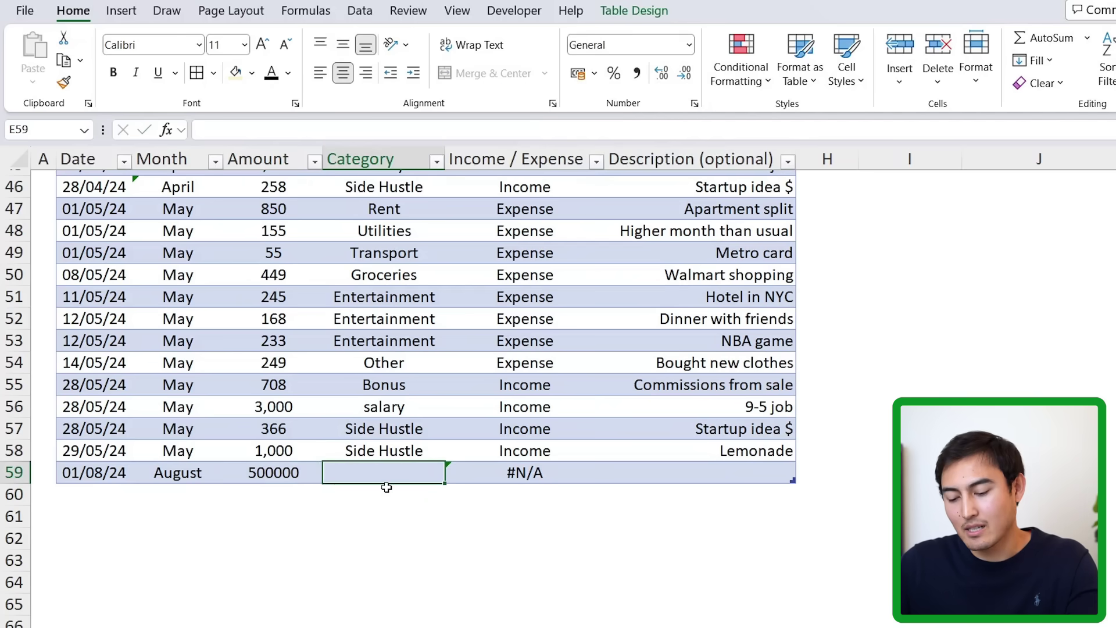
pyautogui.write('GR')
pyautogui.press('Tab')
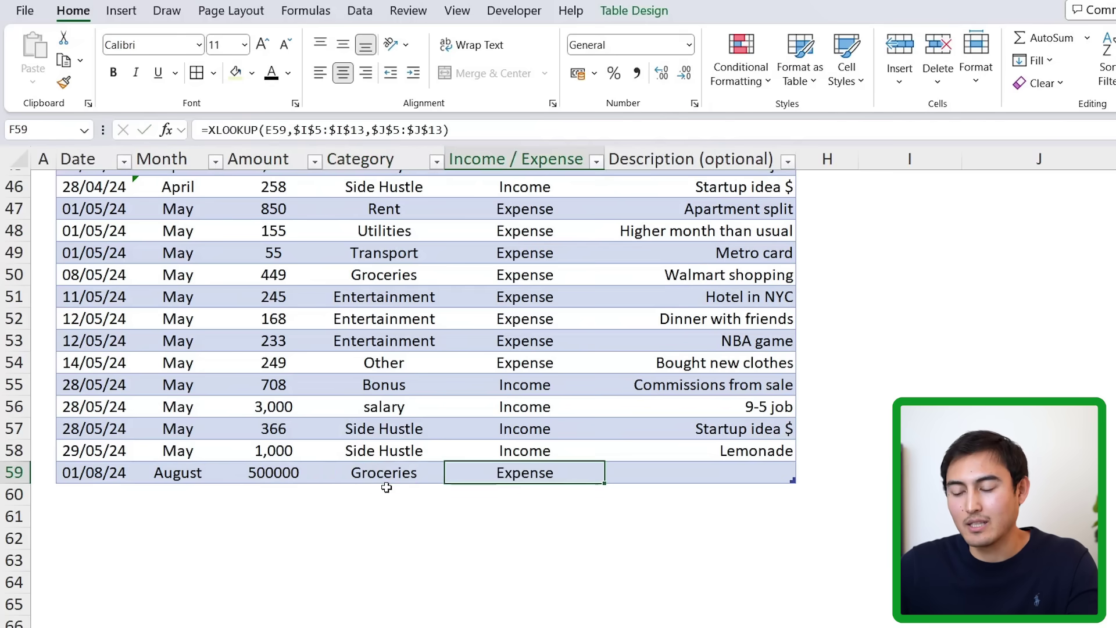
pyautogui.press('Tab')
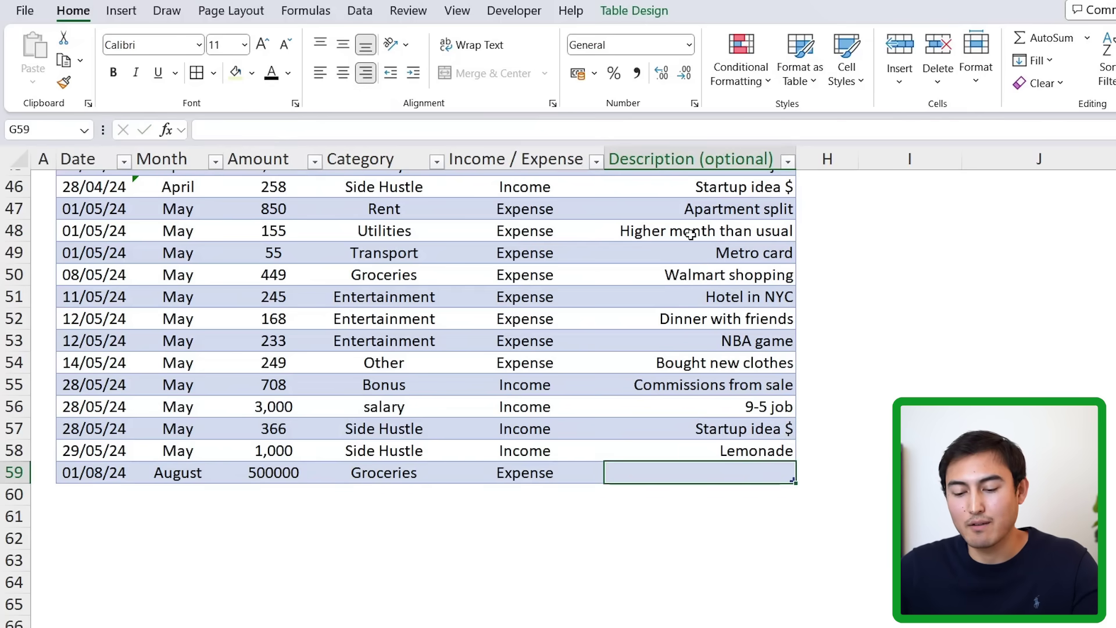
pyautogui.hotkey('ctrl', 'pageup')
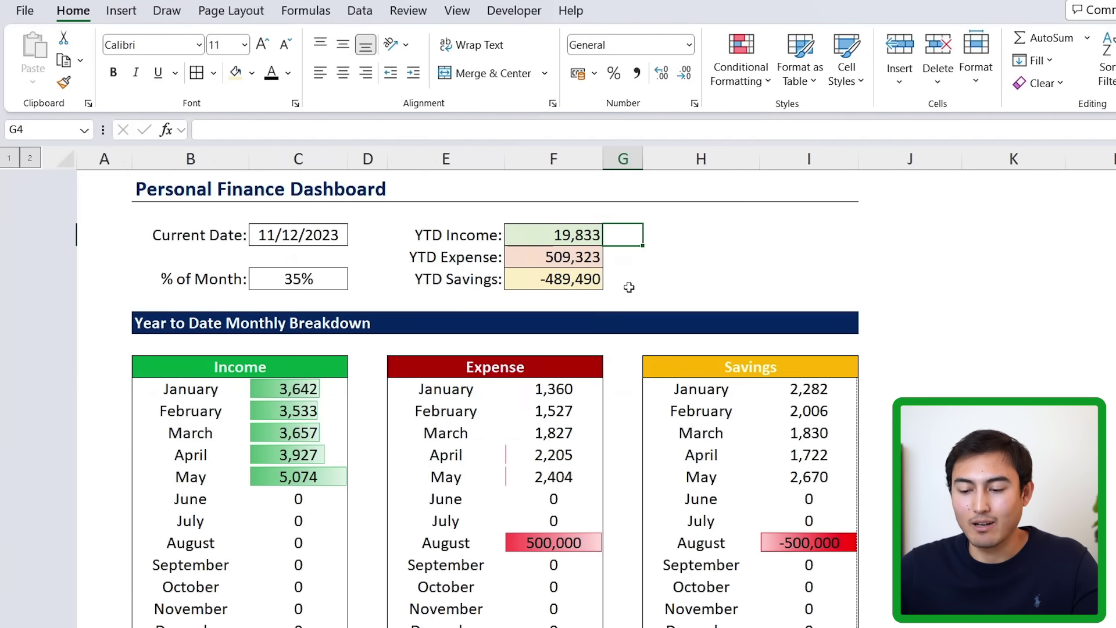
pyautogui.scroll(-1, 346, 457)
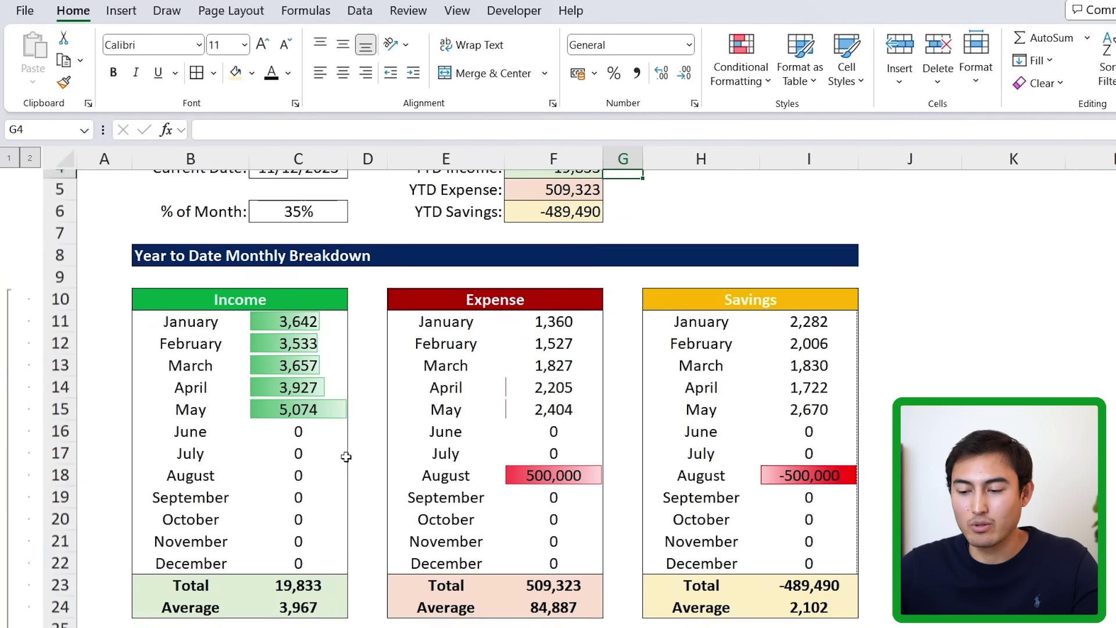
pyautogui.click(438, 478)
pyautogui.press('Right')
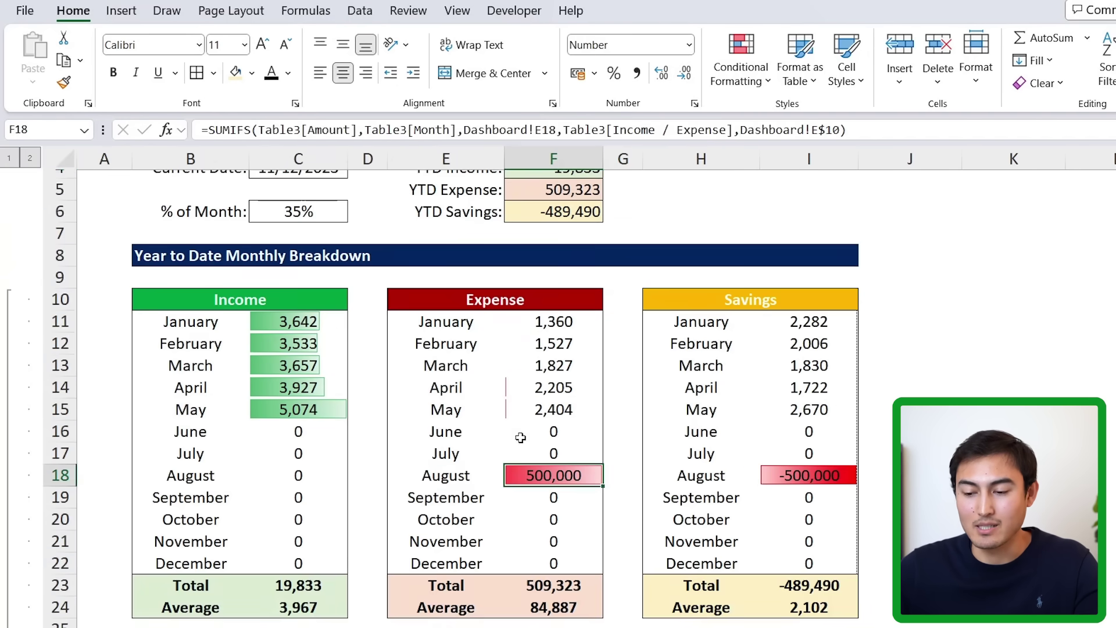
pyautogui.click(766, 478)
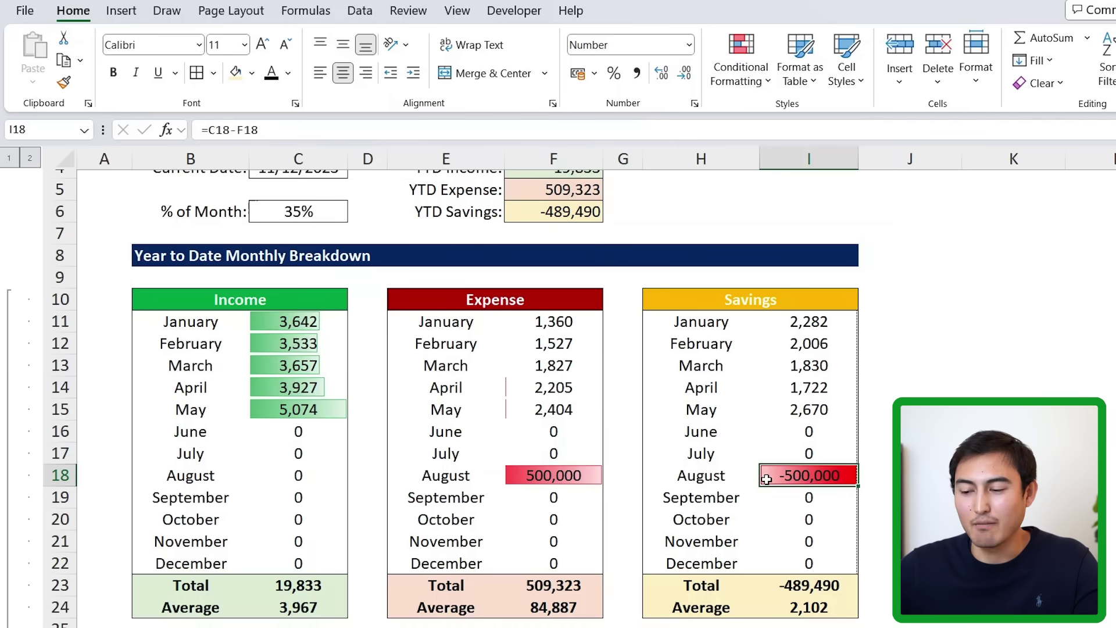
pyautogui.scroll(-7, 598, 433)
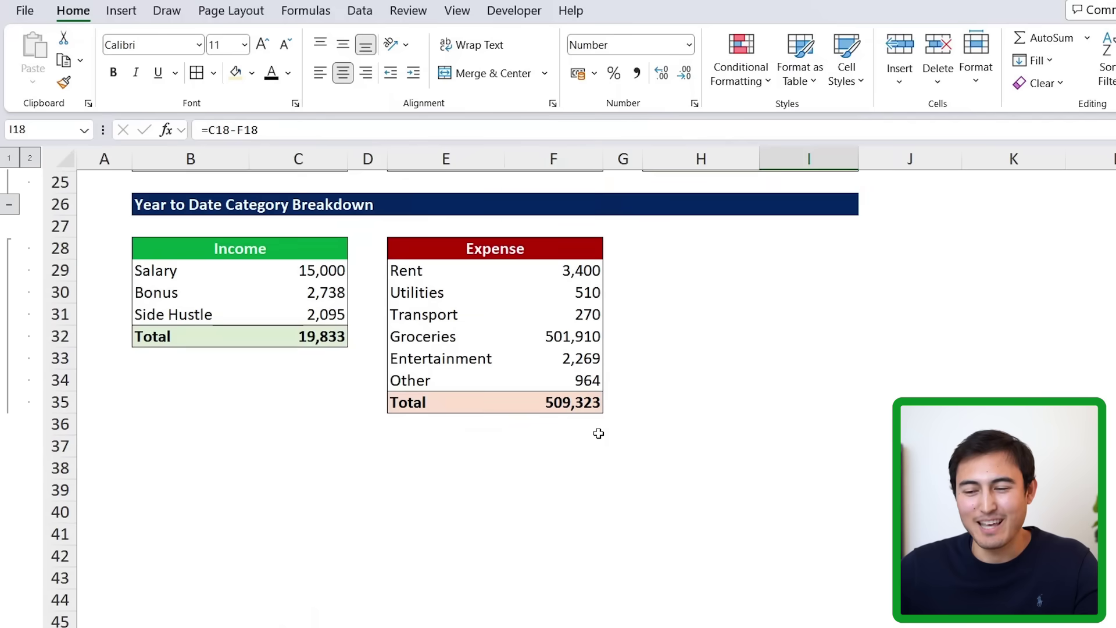
pyautogui.scroll(1, 598, 433)
pyautogui.moveTo(399, 401); pyautogui.dragTo(558, 402)
pyautogui.click(545, 399)
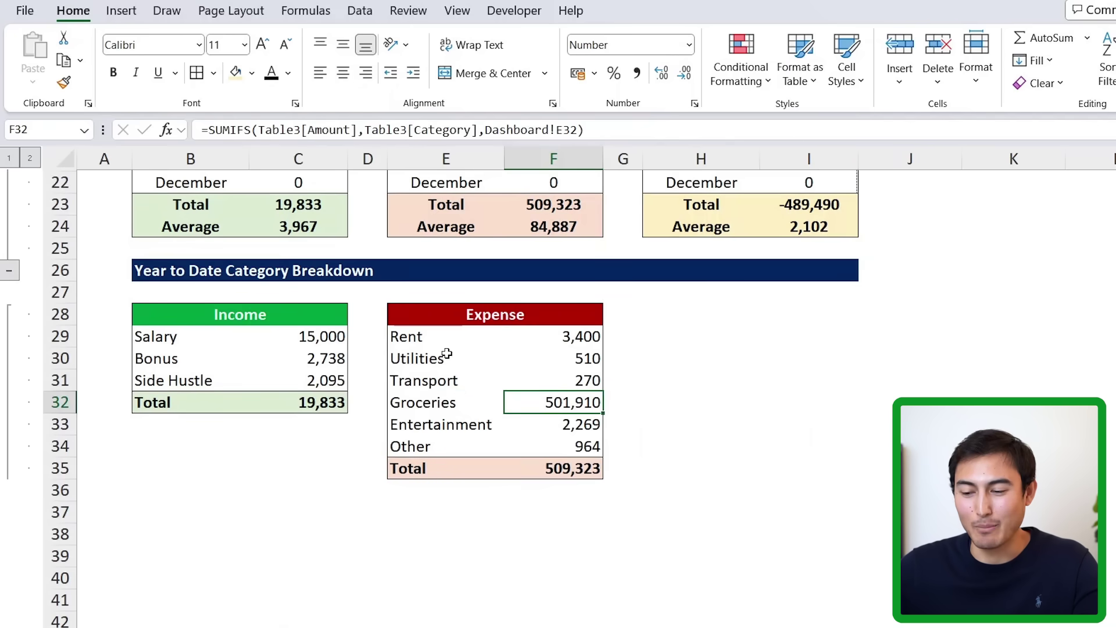